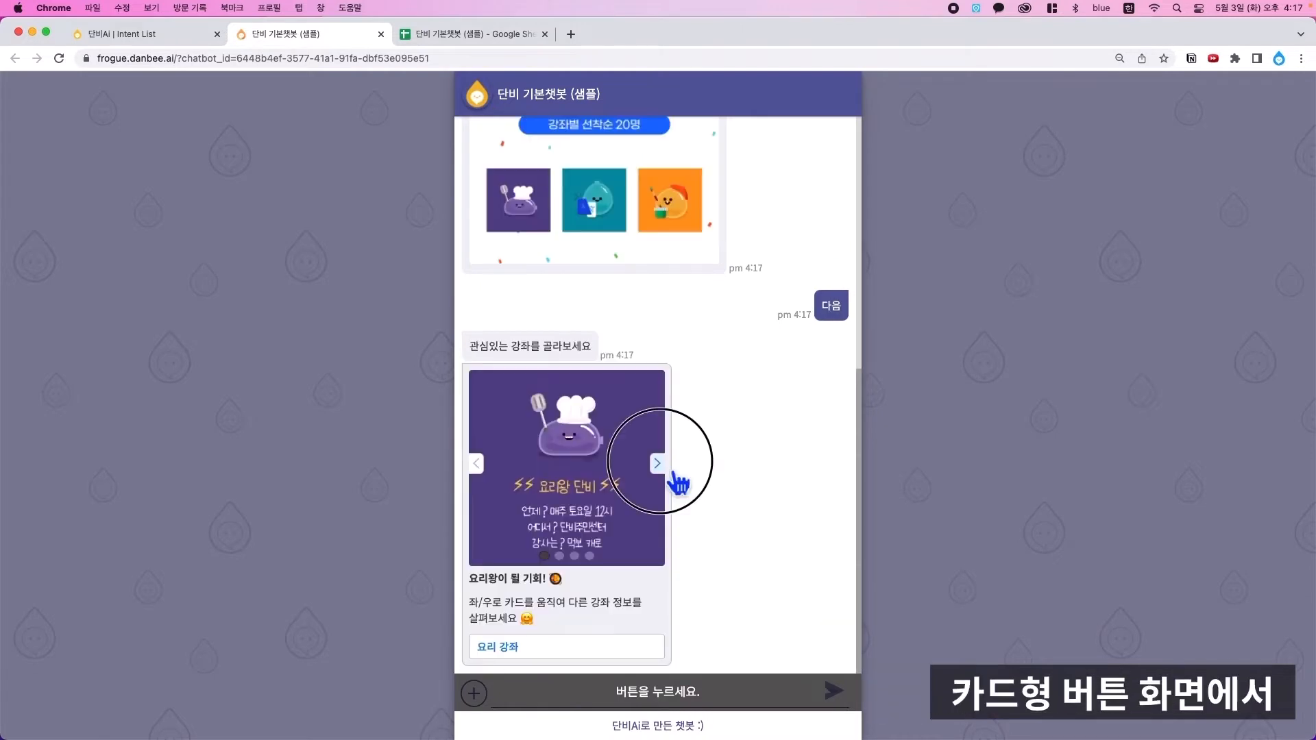
click(673, 475)
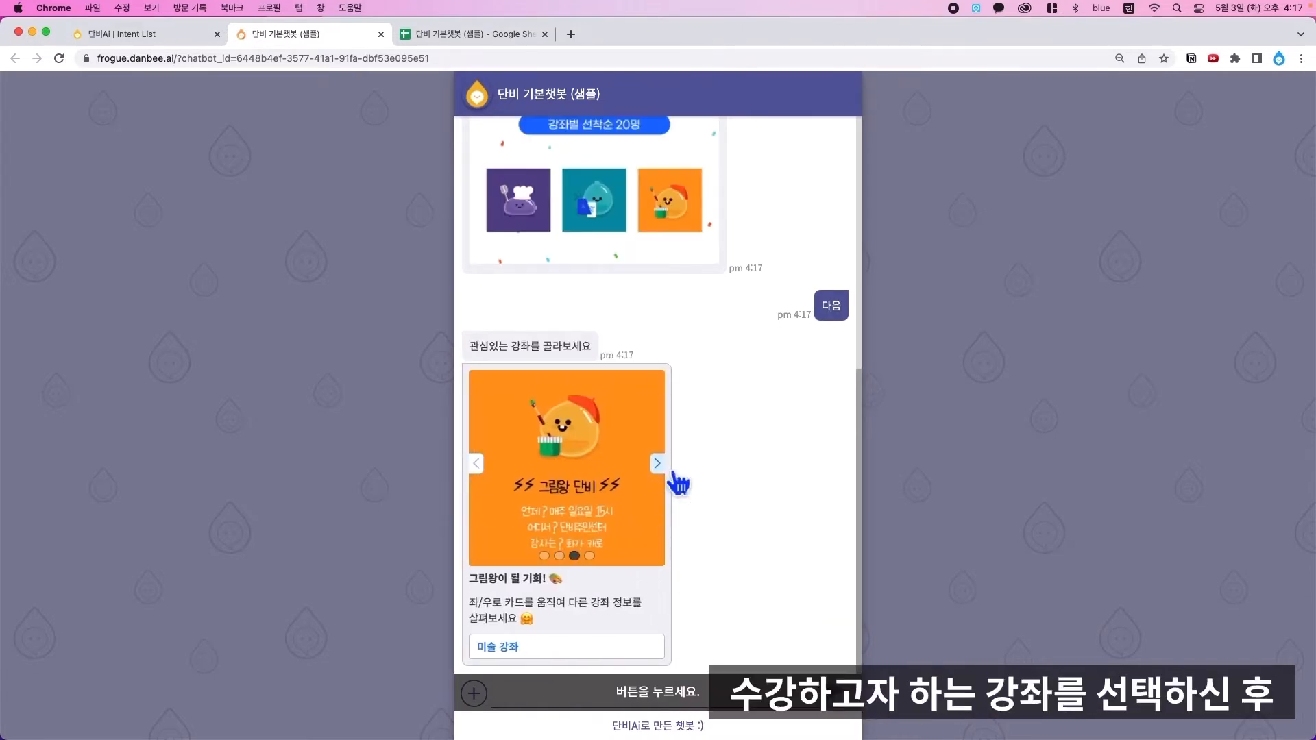
- Advance the course cards and choose the art course (미술 강좌) in the test chat, then switch tabs
click(561, 647)
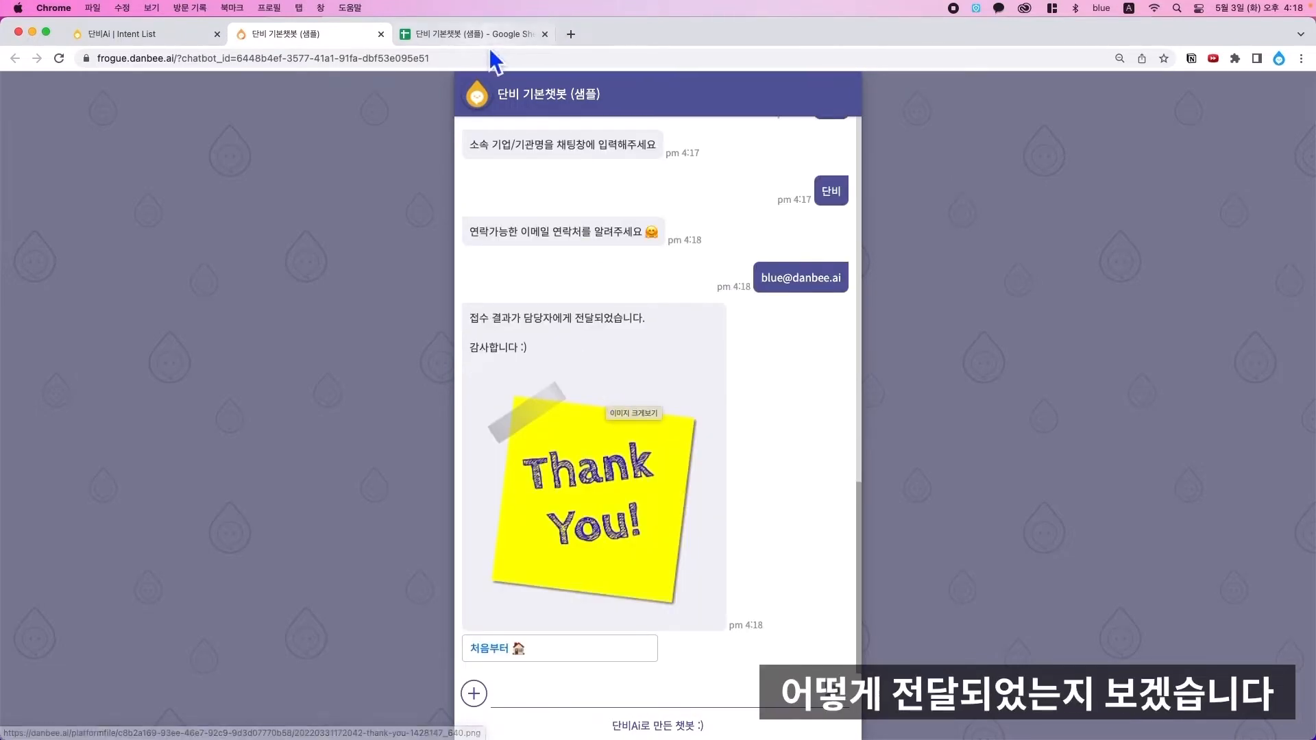
click(473, 34)
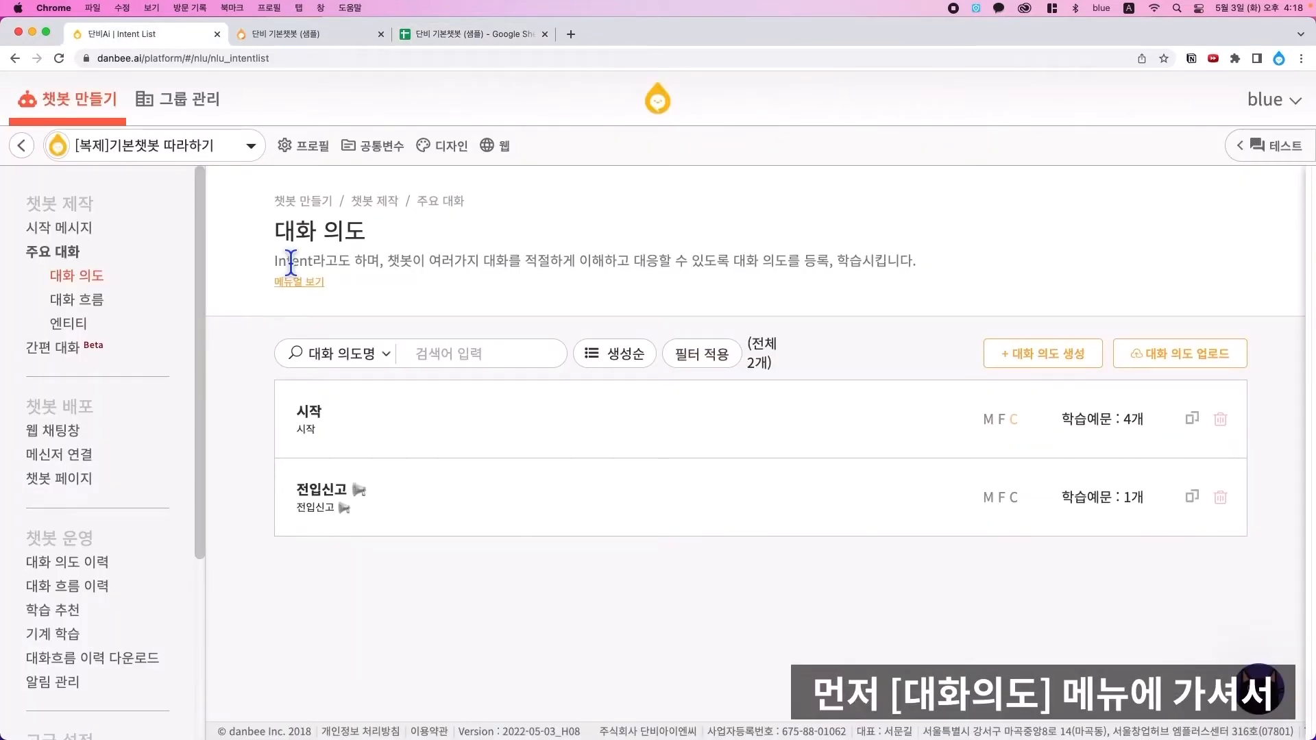
- Create the intent '(모집중) 문화강좌 📖' using the same phrase as its example sentence
click(1028, 354)
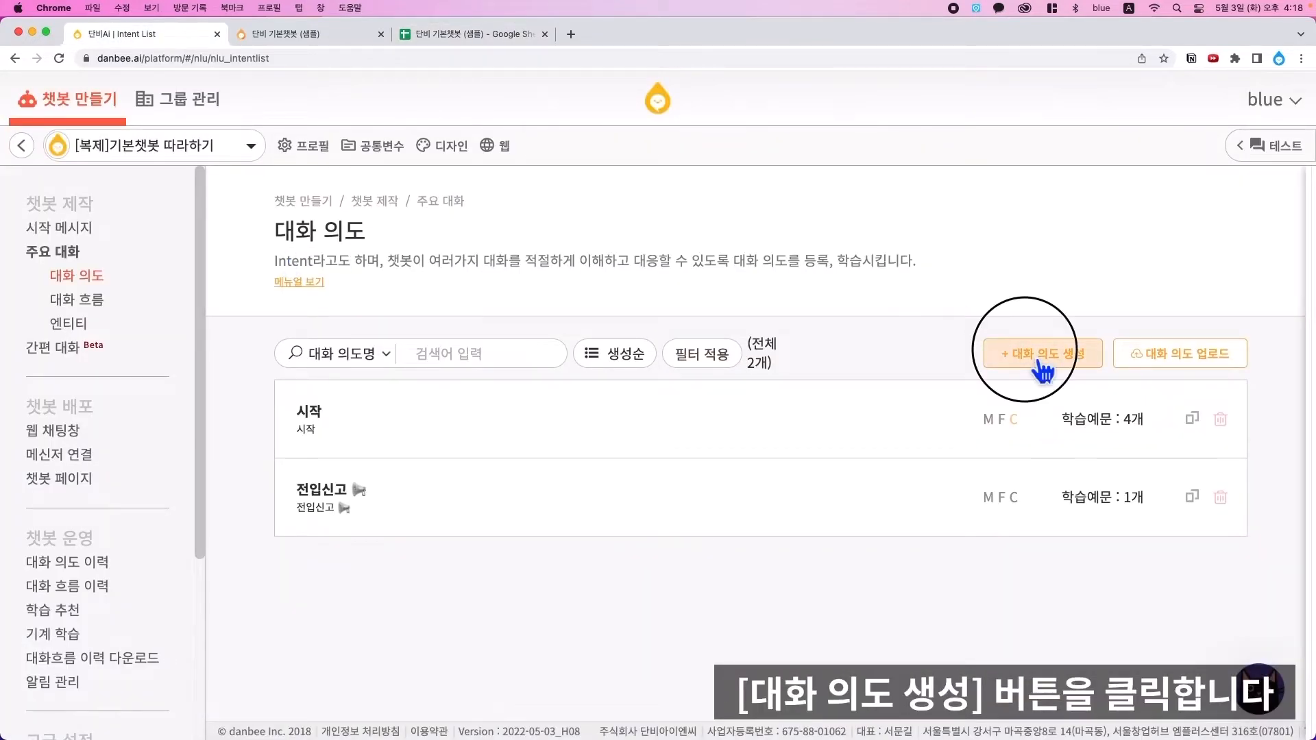
click(449, 315)
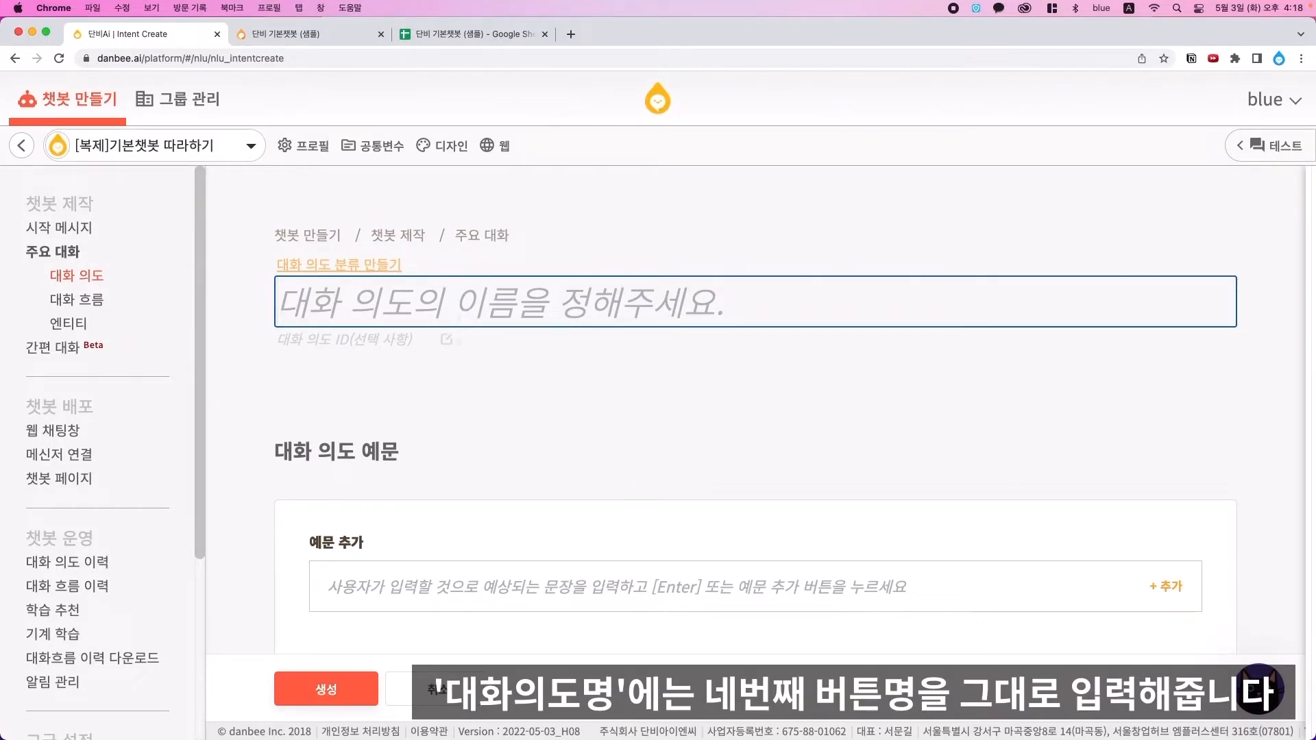
text((모집중) 문화강좌 📖)
click(504, 590)
text((모집중) 문화강좌 📖)
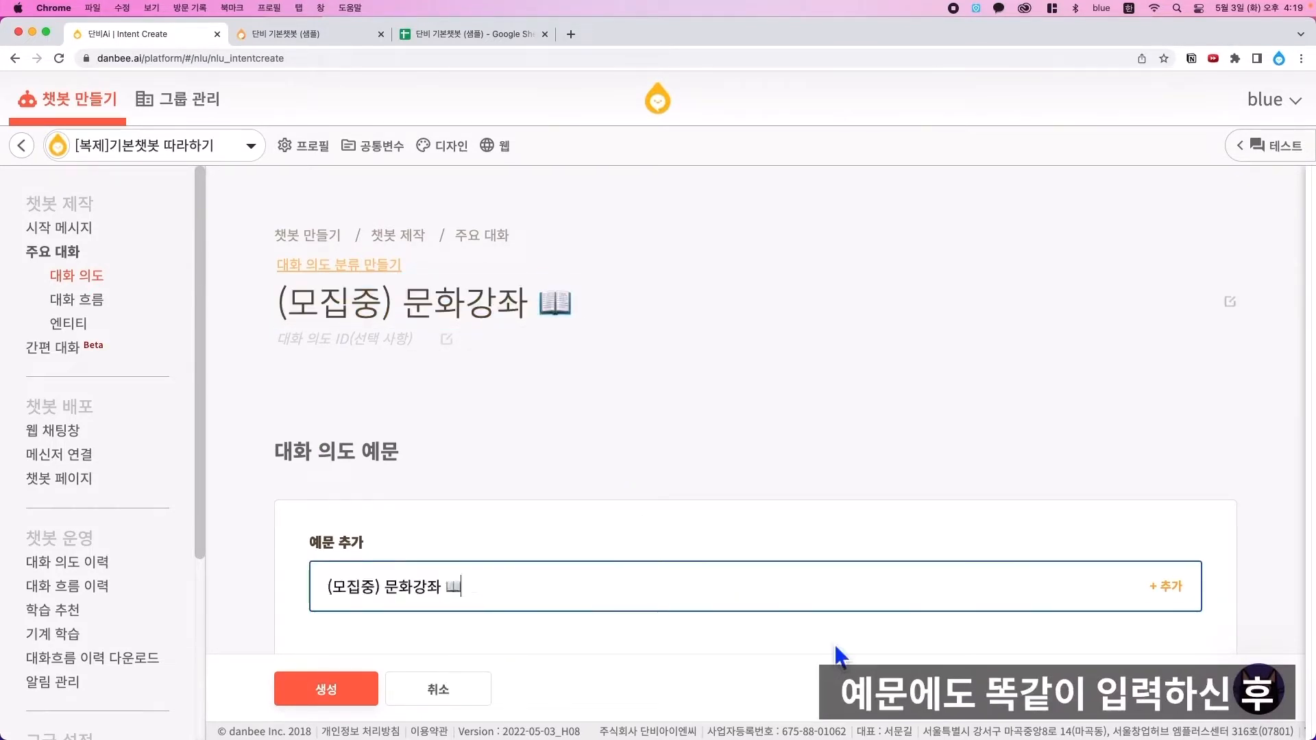
scroll(842, 657, down, 2)
key(Return)
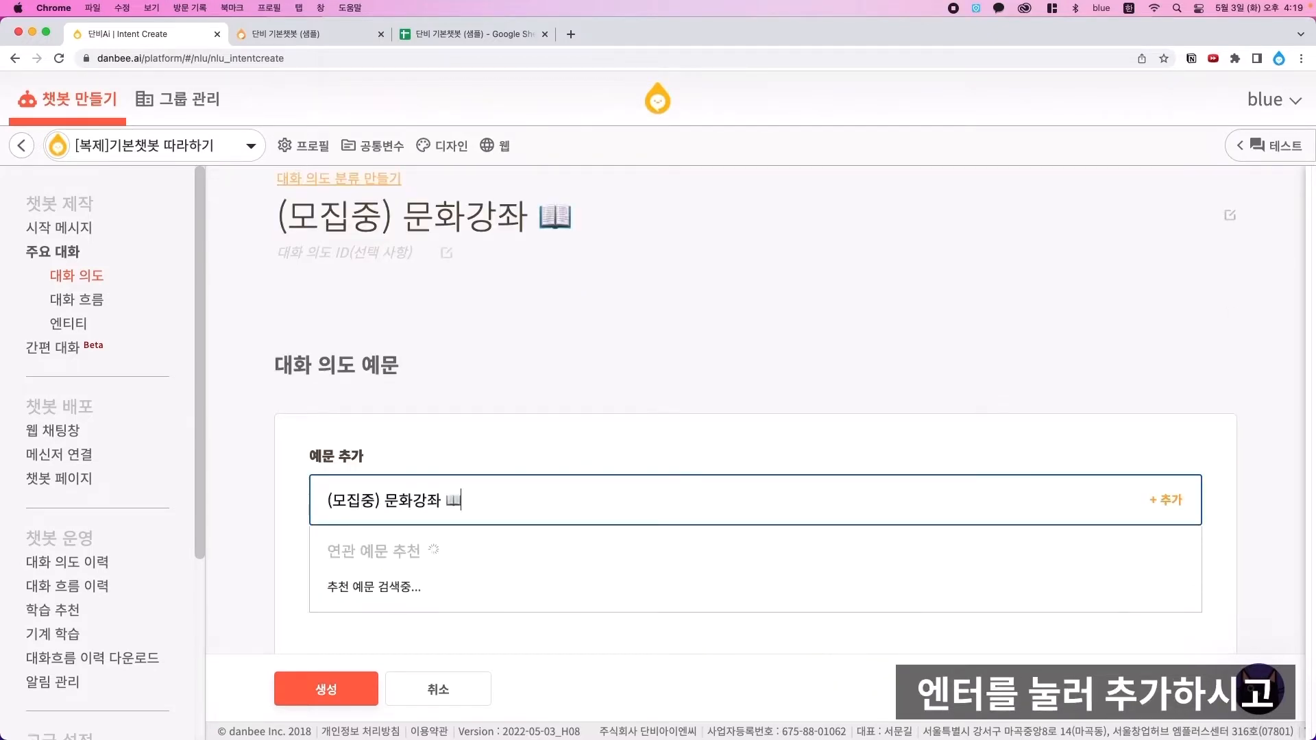
click(349, 692)
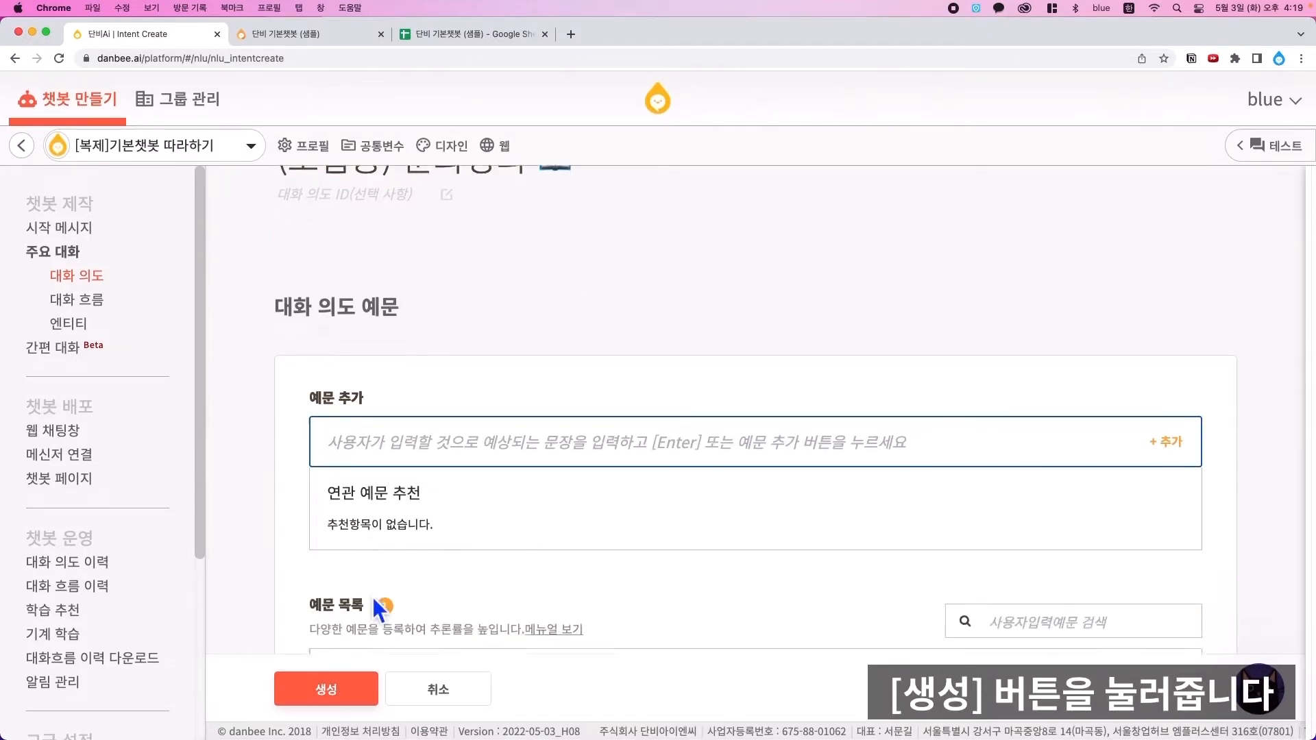
scroll(518, 514, down, 8)
scroll(514, 506, down, 3)
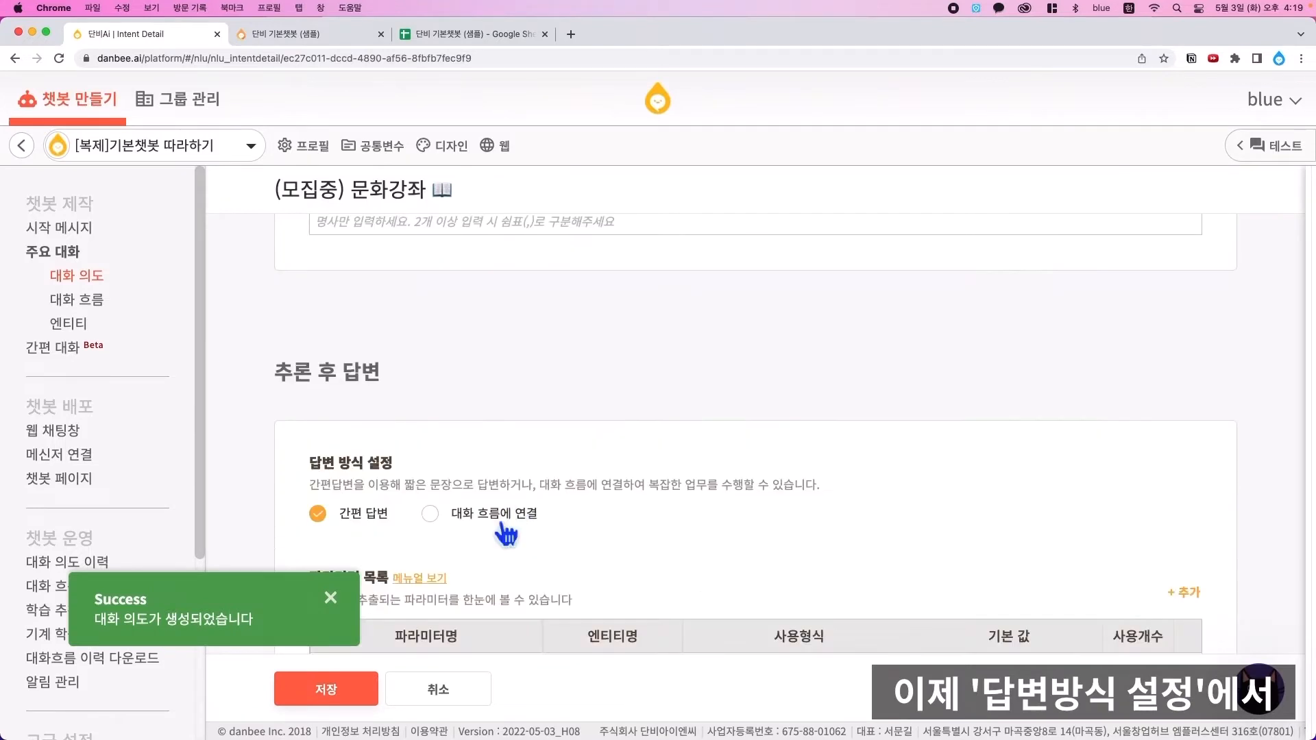
- Link the intent to a newly created conversation flow, save, and open that flow
click(431, 516)
scroll(438, 524, down, 2)
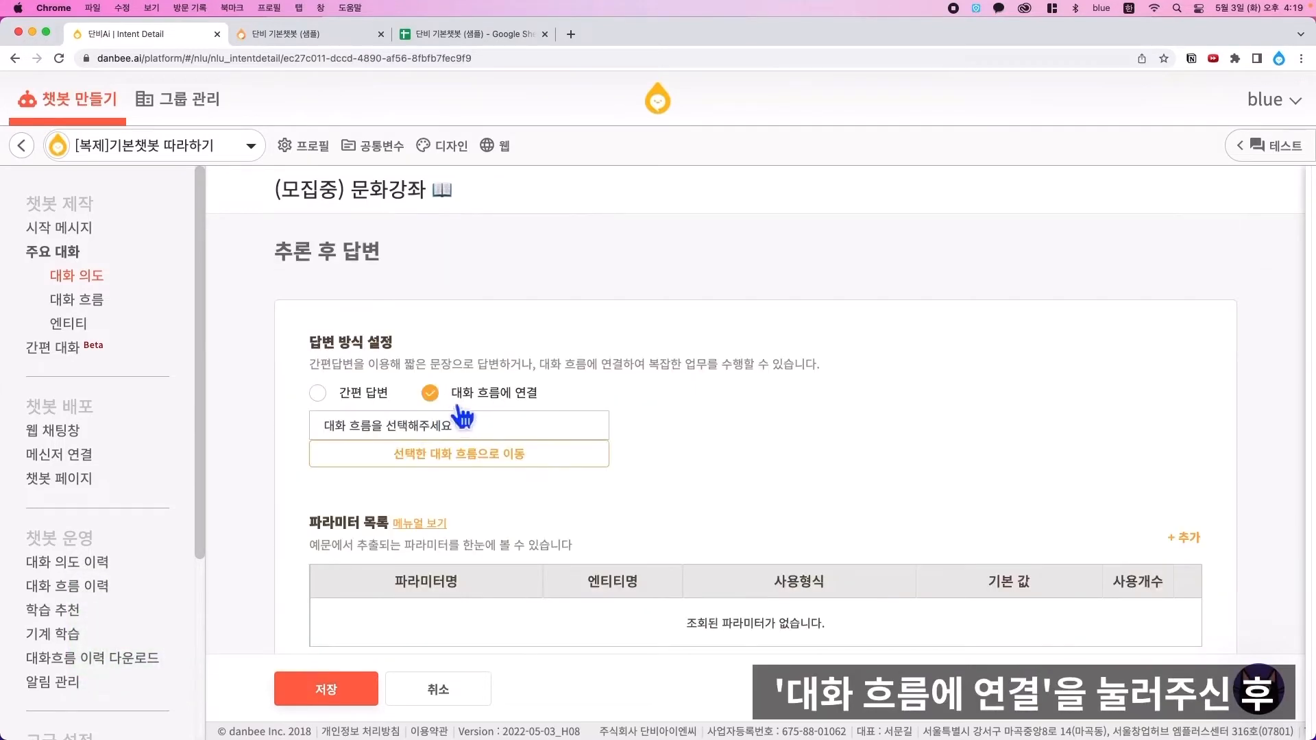
click(509, 437)
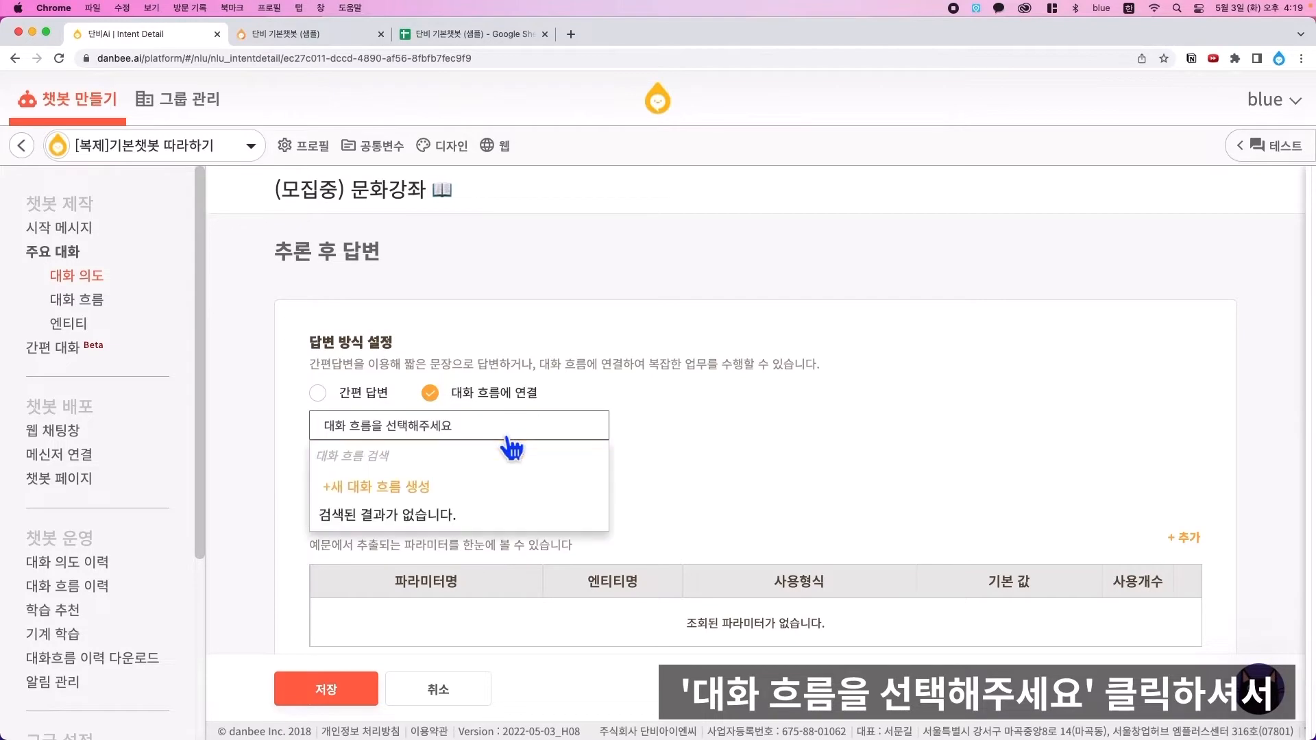
click(416, 497)
click(469, 460)
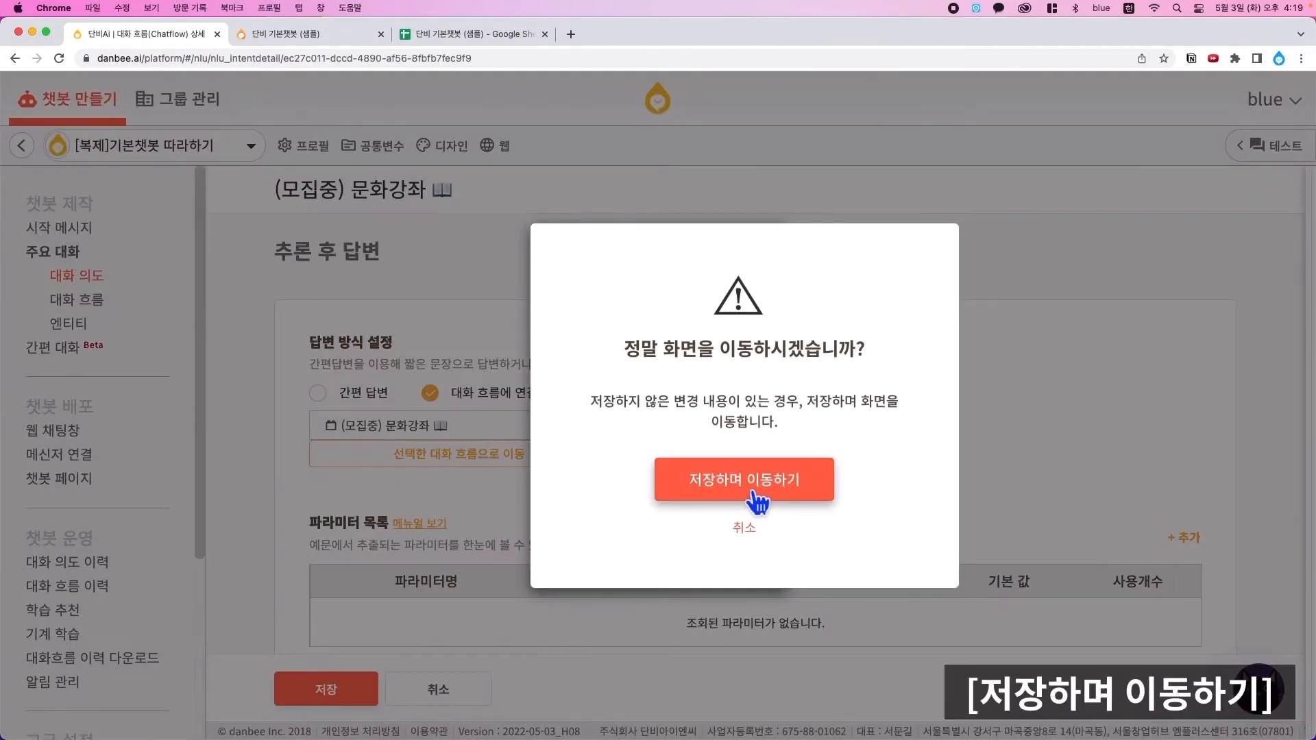
click(754, 483)
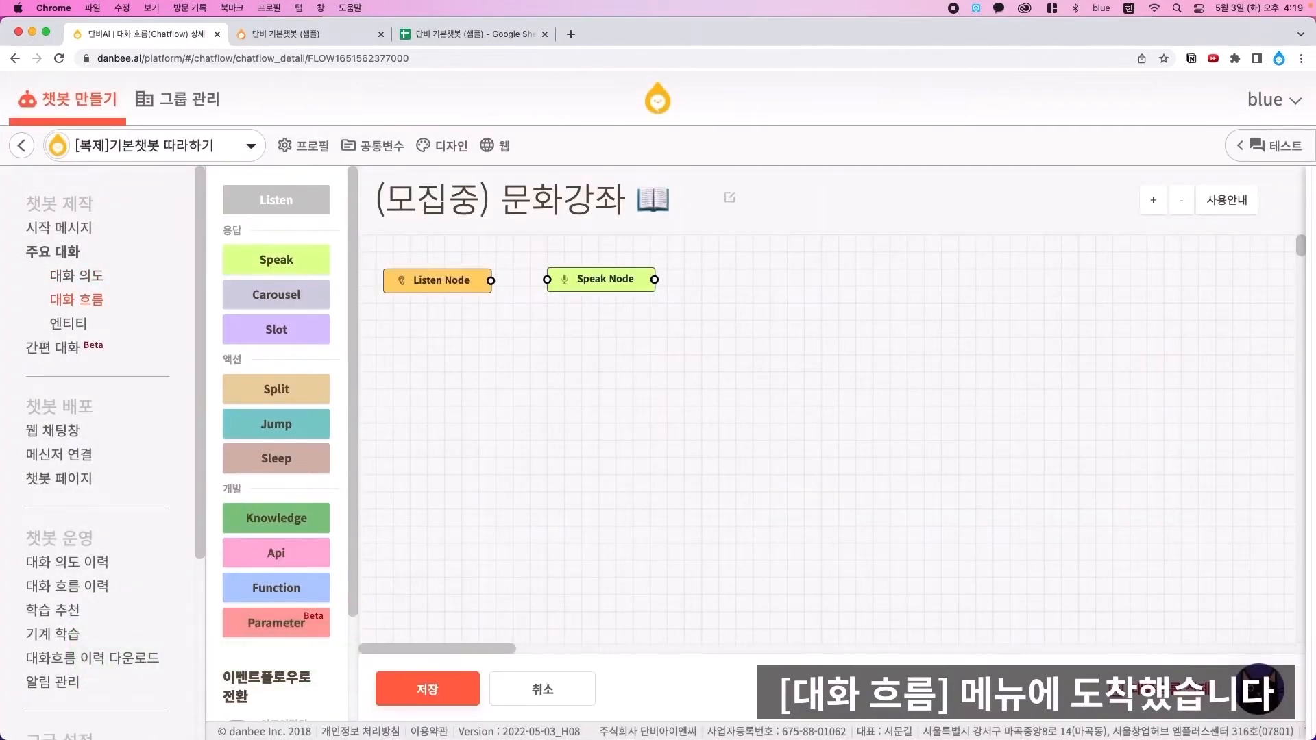
key(super+minus)
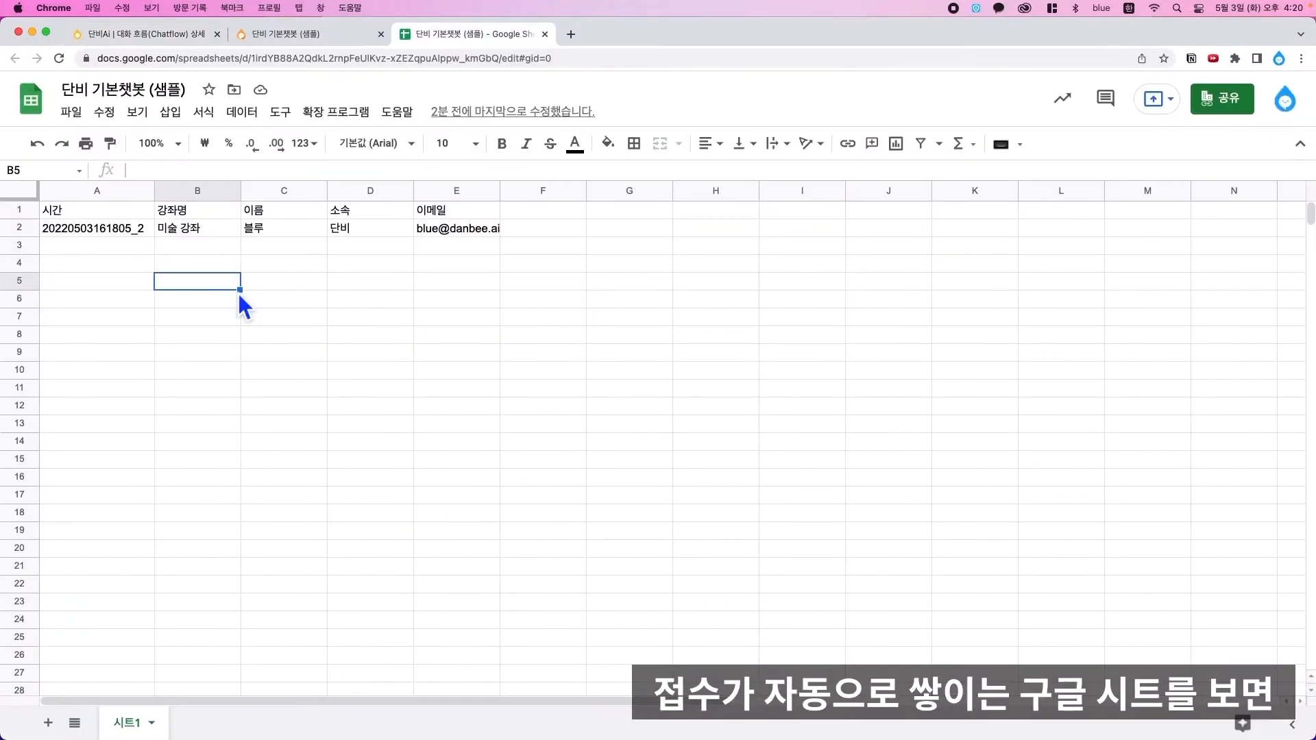
- Review the 강좌명, 이름, 소속 and 이메일 header cells B1:E1 in the answers sheet
click(139, 233)
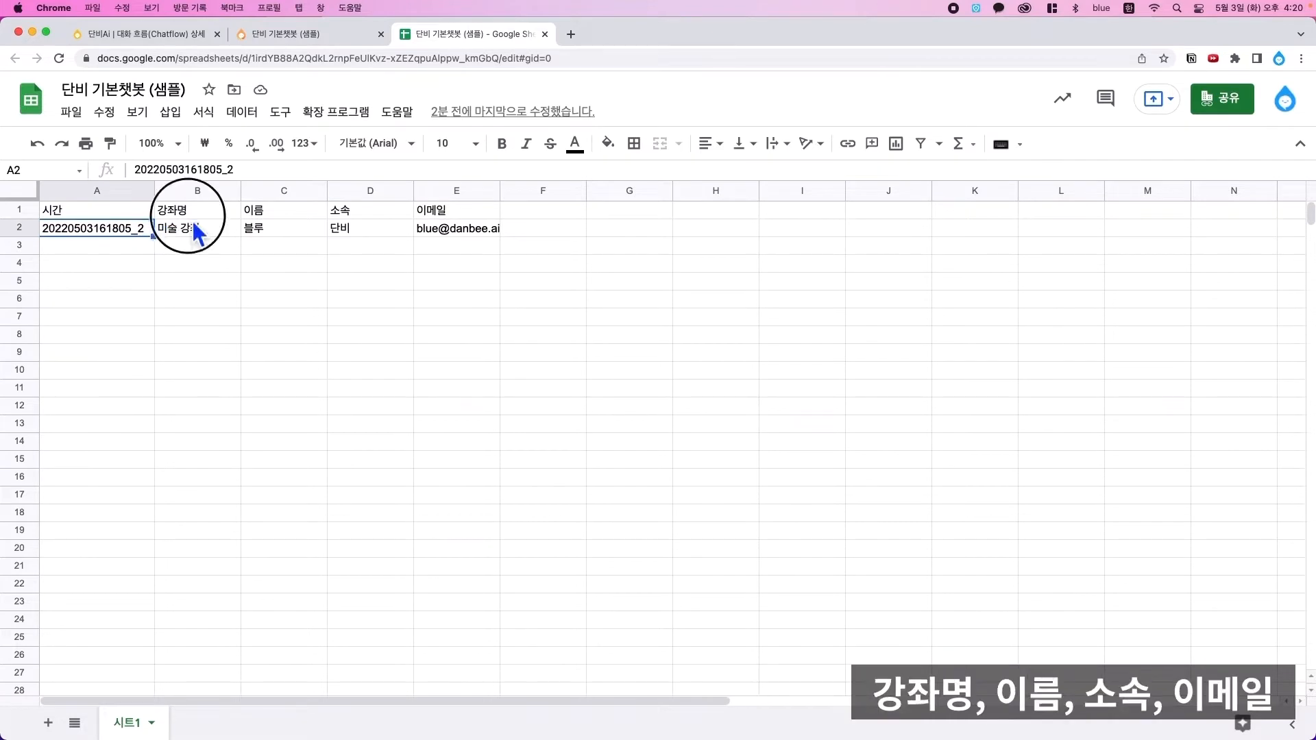
drag(191, 215, 289, 218)
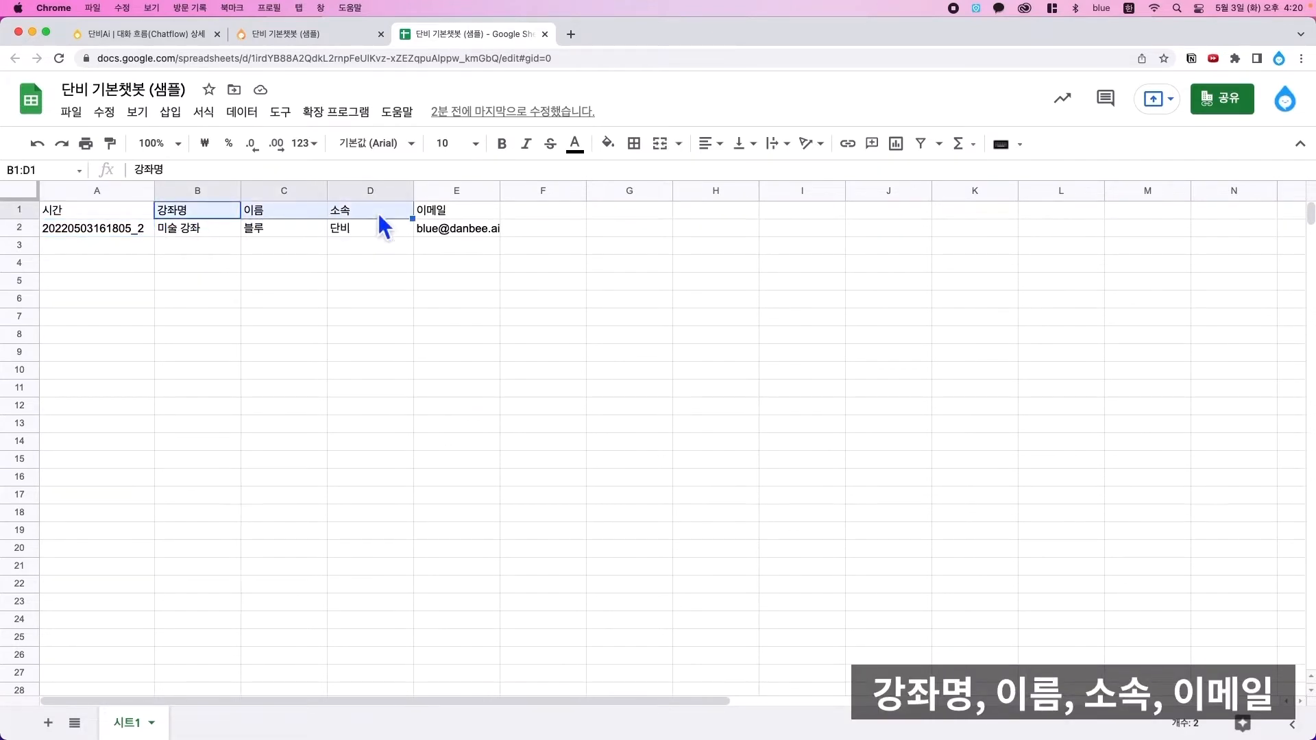
drag(473, 219, 476, 217)
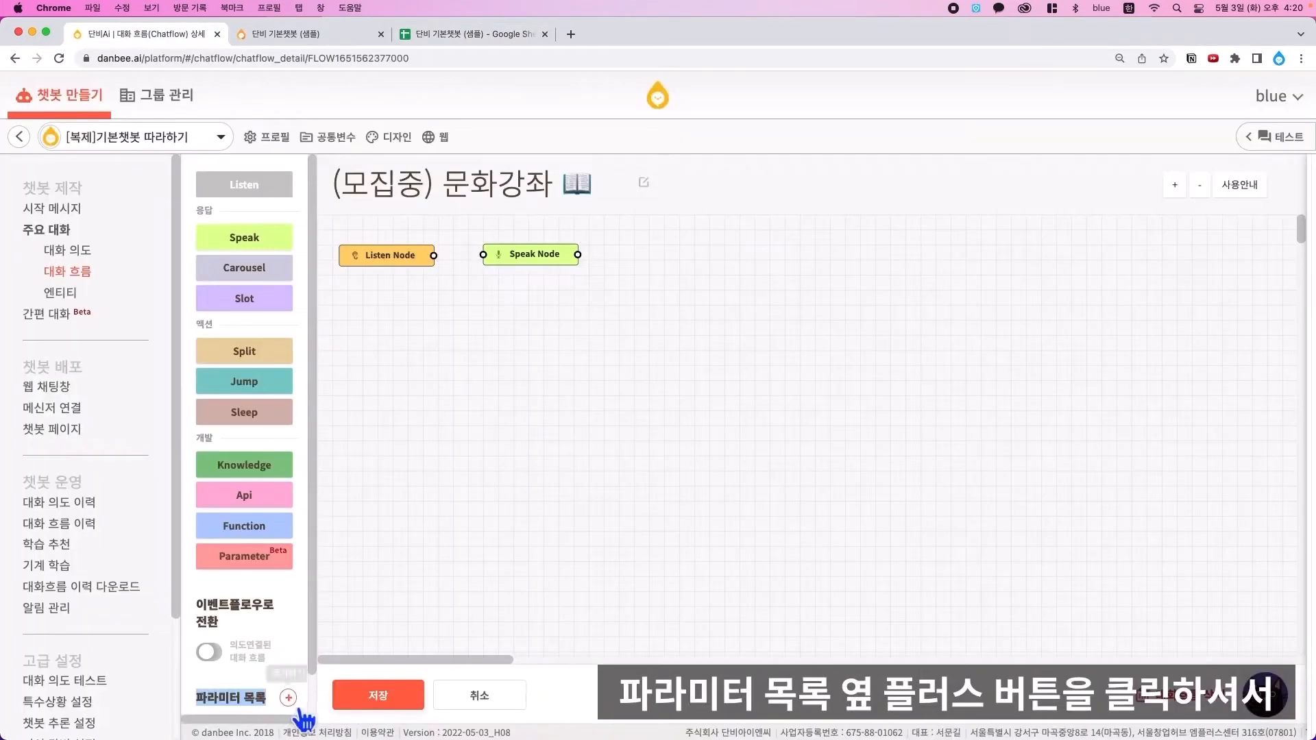
- Add parameters 강좌명, 이름, 소속 and 이메일, and move the Speak Node to the lower right
click(289, 699)
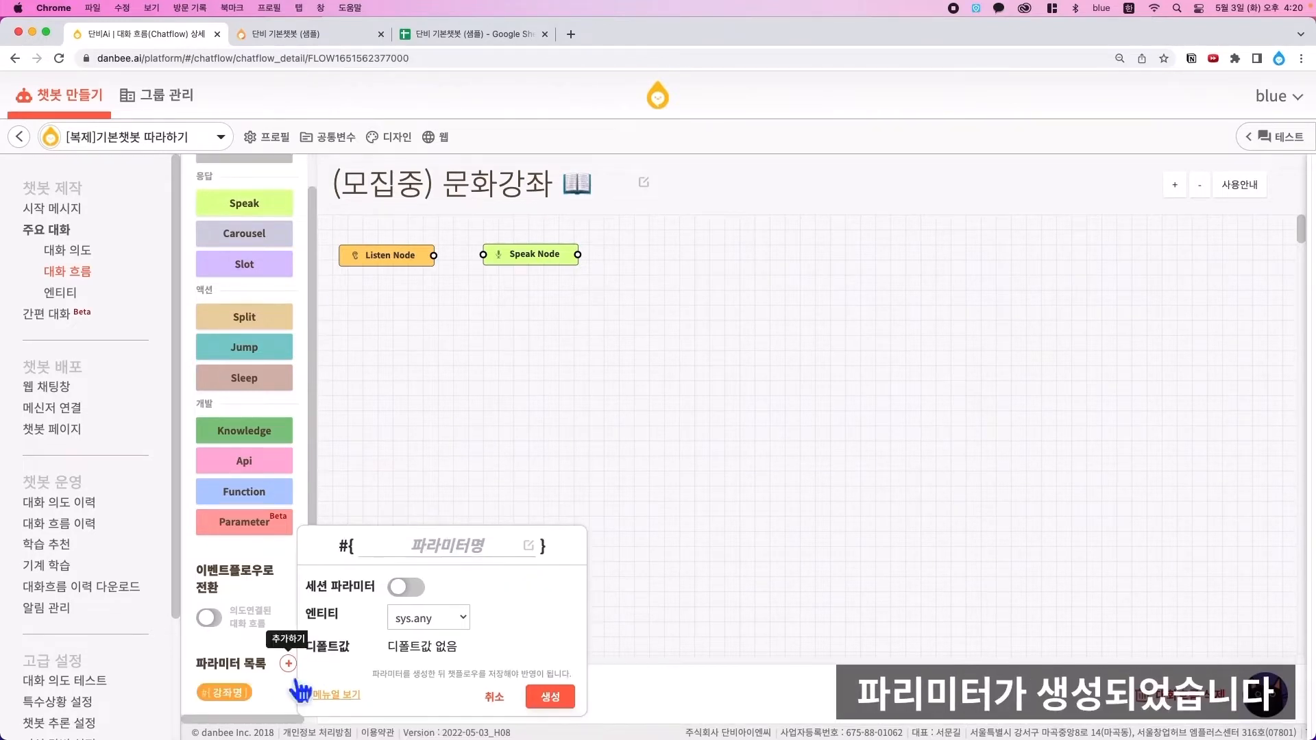
scroll(261, 699, down, 2)
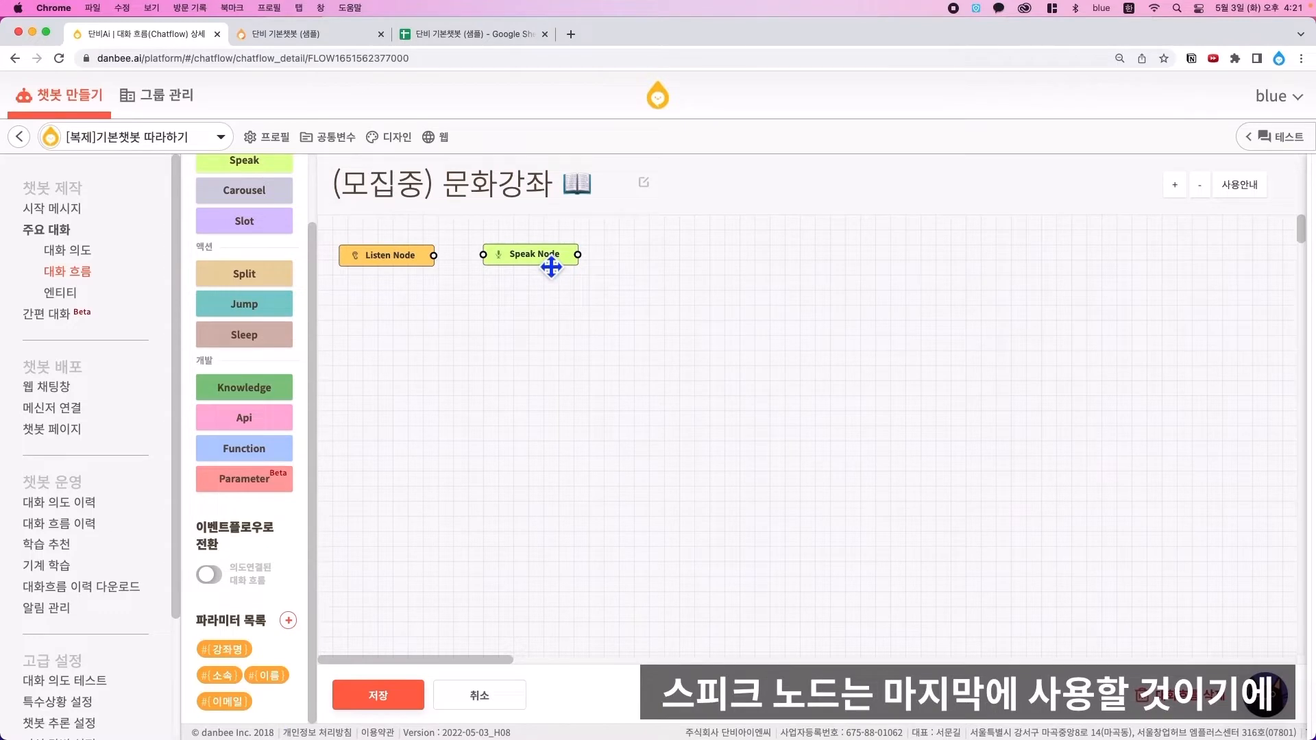
drag(552, 268, 1176, 607)
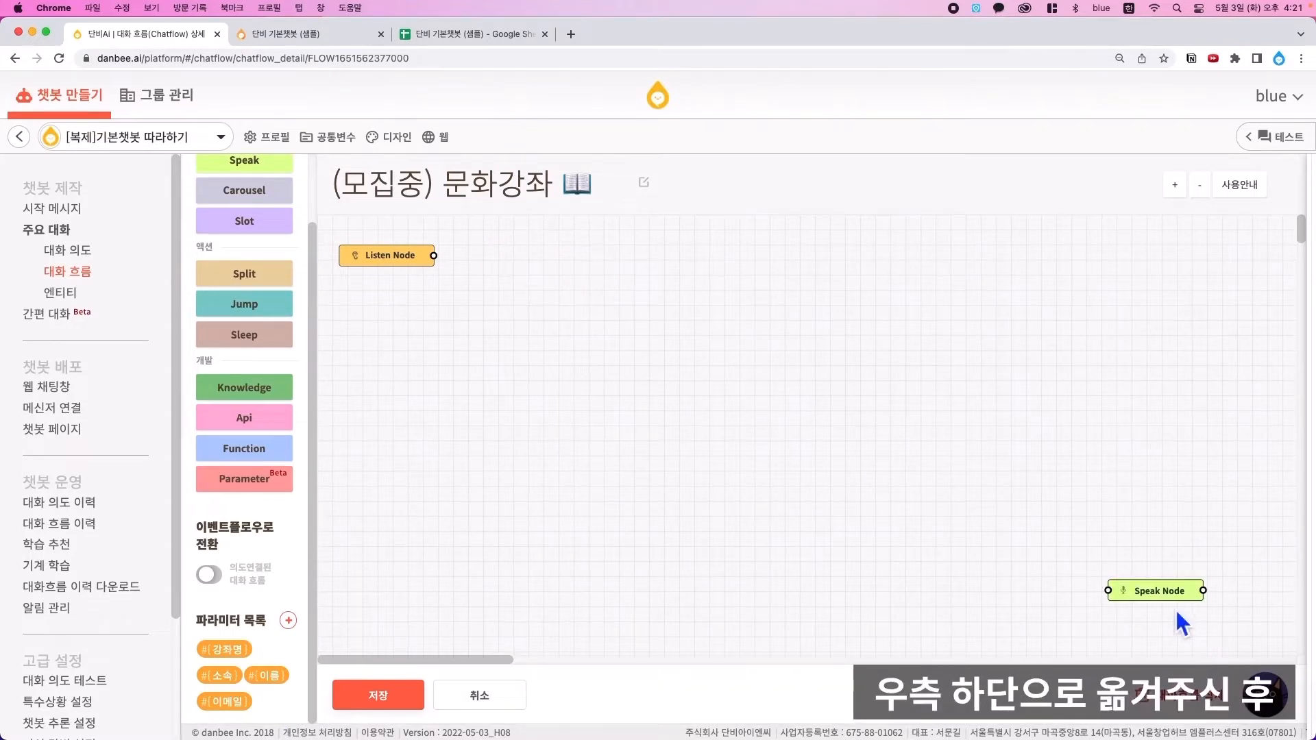
scroll(251, 308, up, 3)
- Add Slot Node1 after the Listen node with a 강좌명 question showing the course image
click(255, 301)
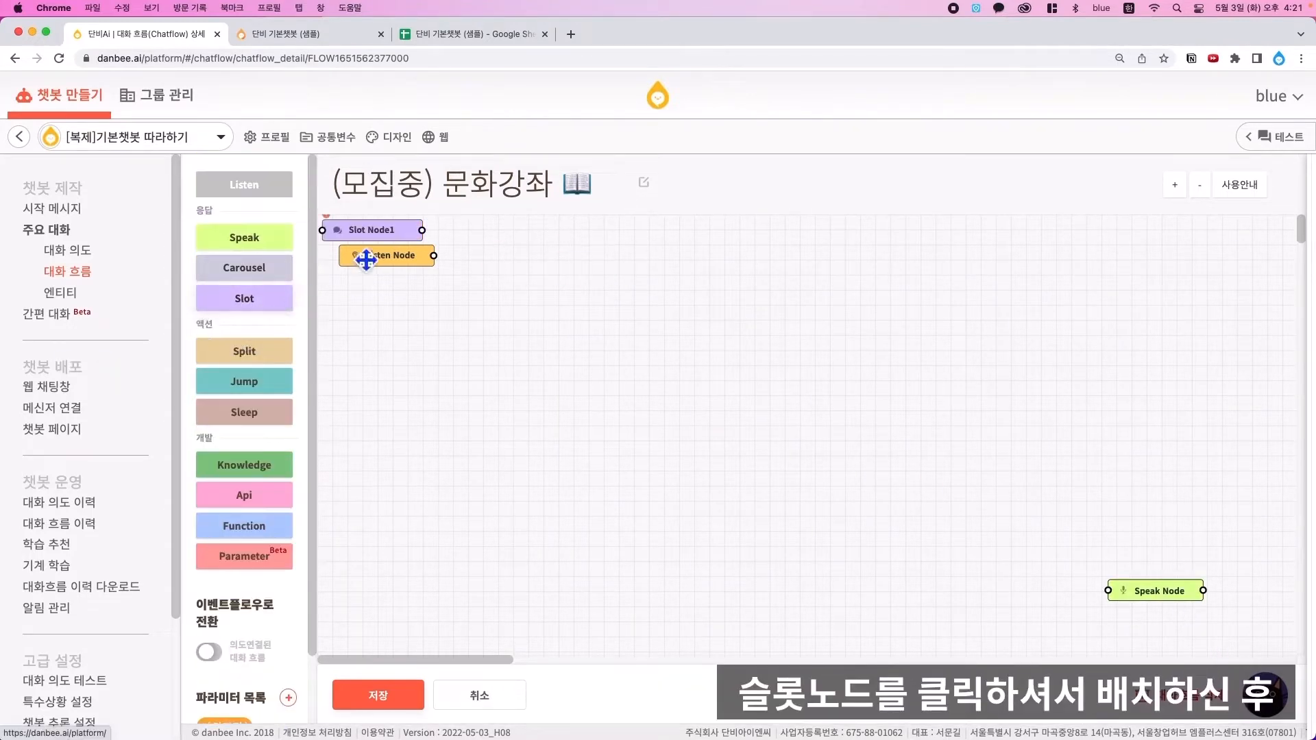
drag(360, 237, 488, 262)
double_click(521, 266)
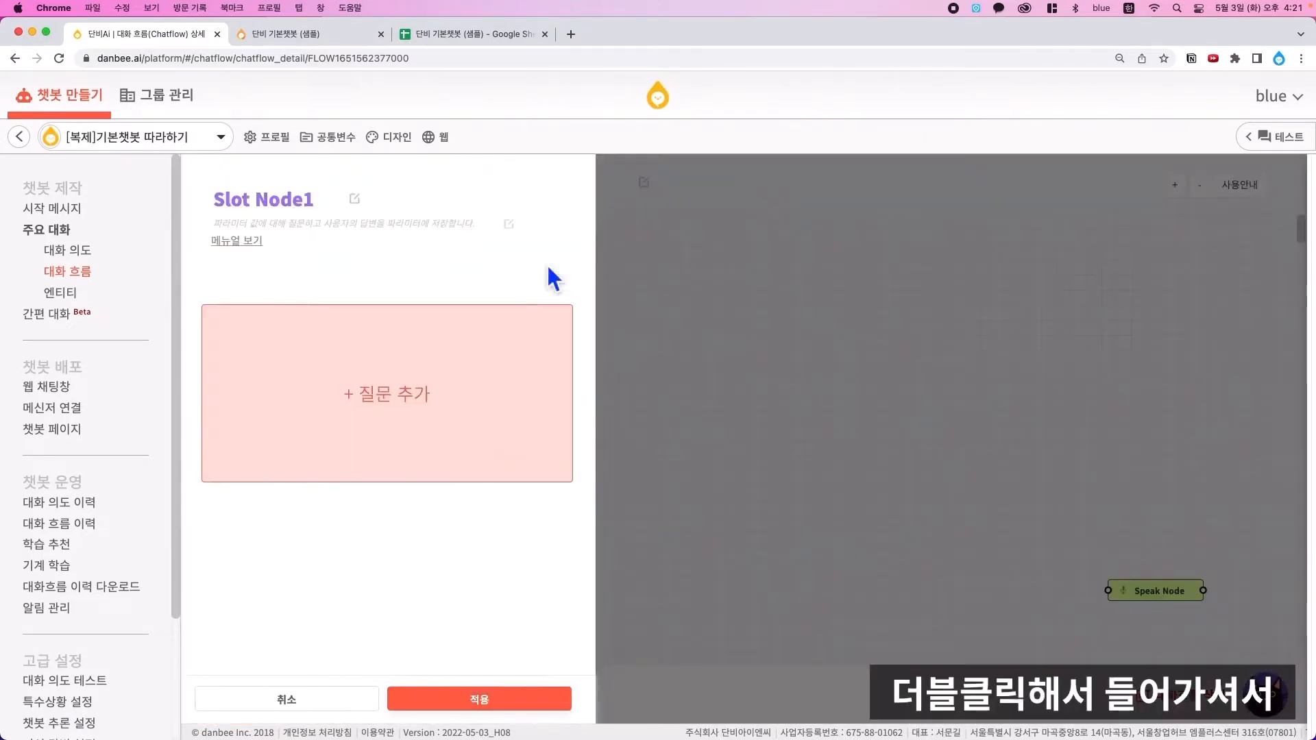
click(388, 462)
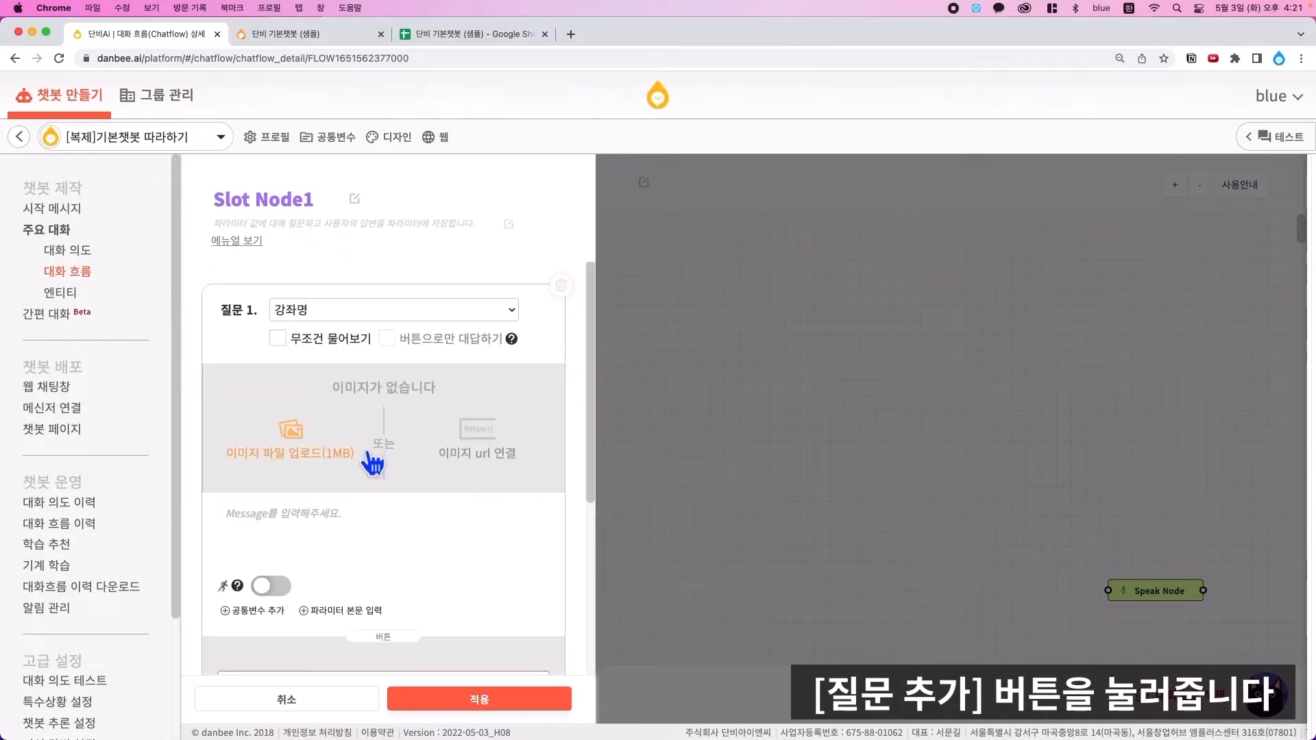
click(301, 458)
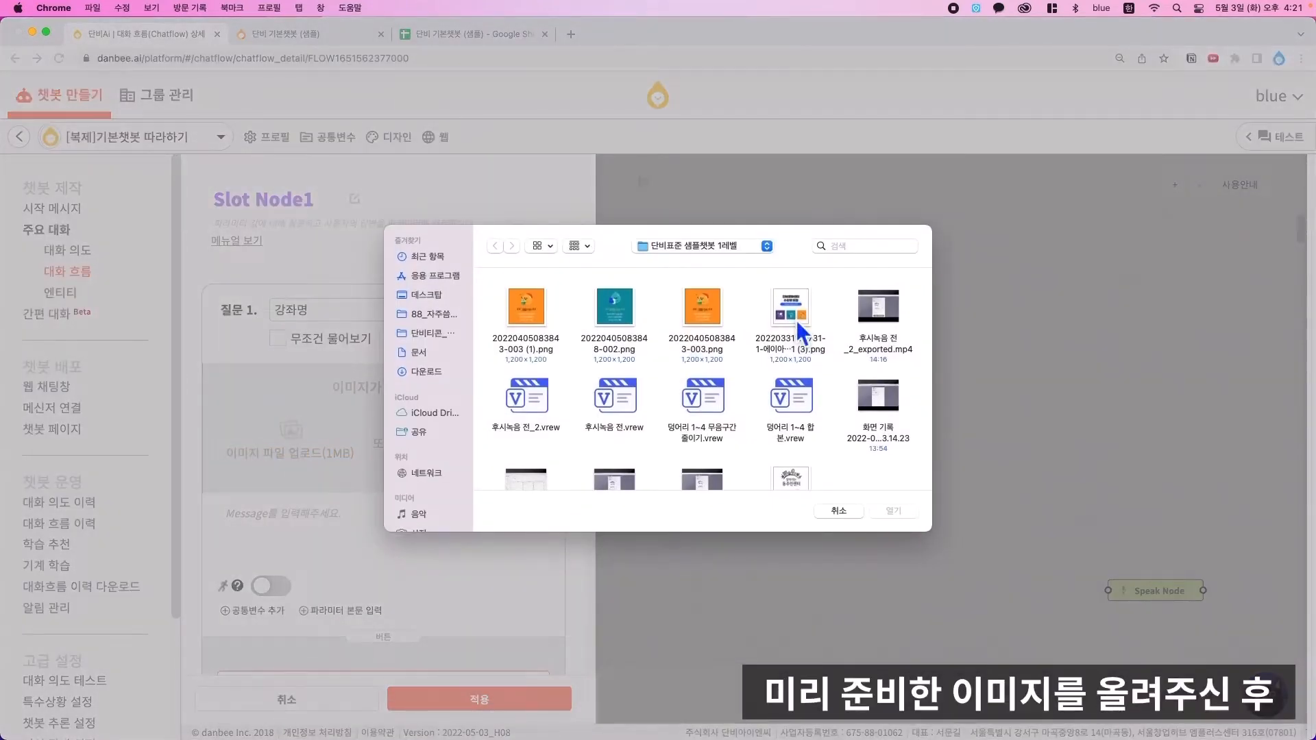
double_click(800, 334)
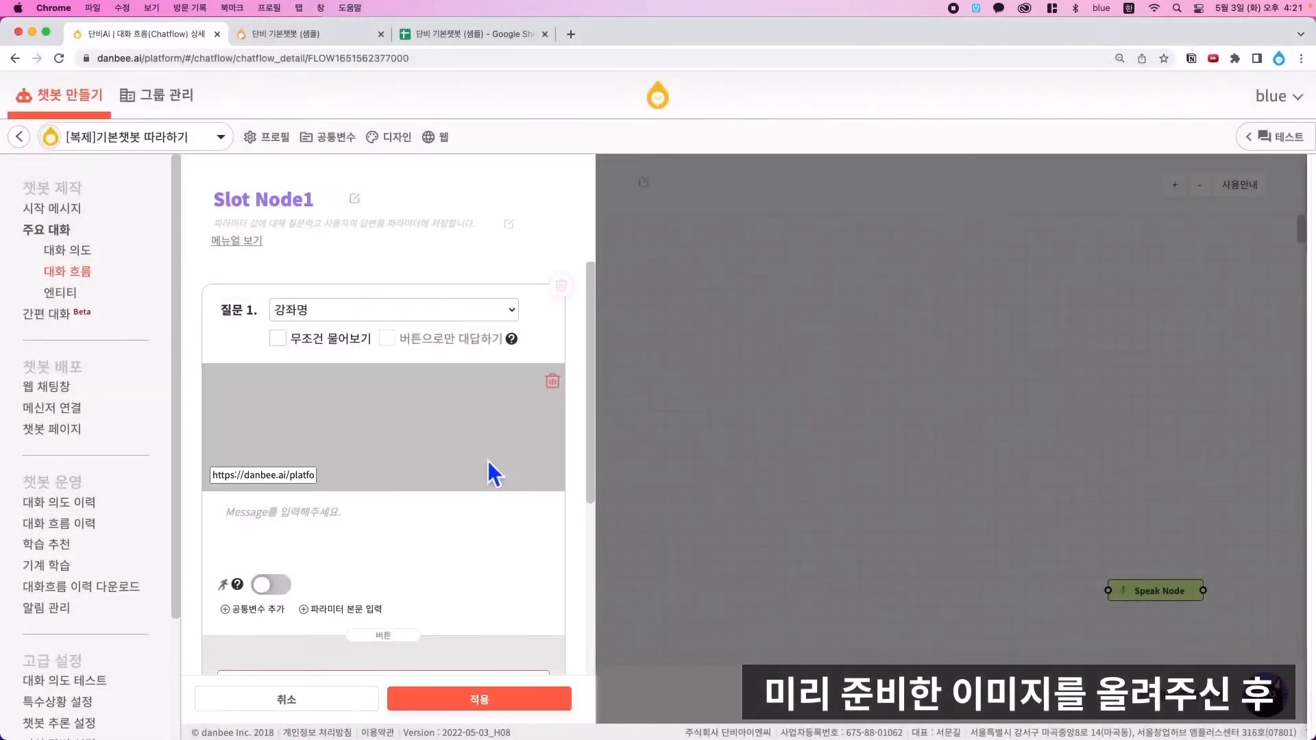
click(350, 534)
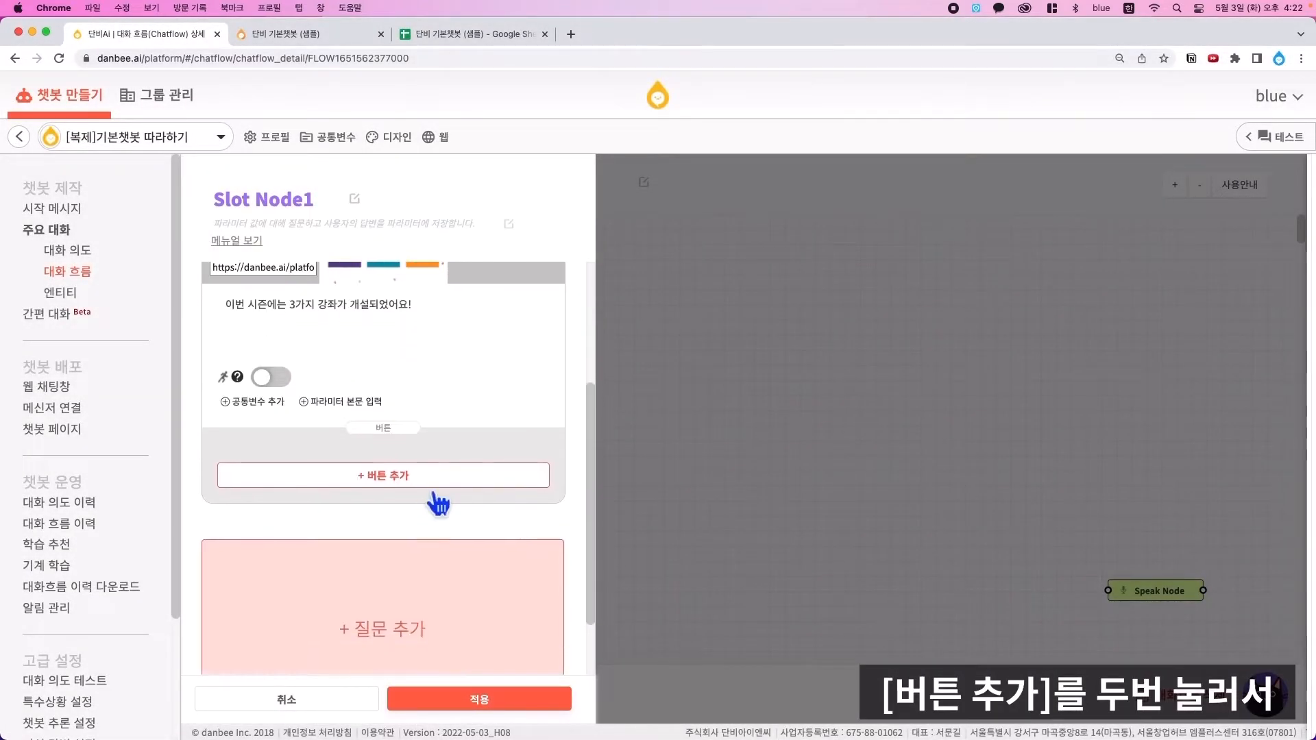
- Add two reply buttons, 다음 and 처음부터, to the 강좌명 question
click(428, 474)
click(419, 616)
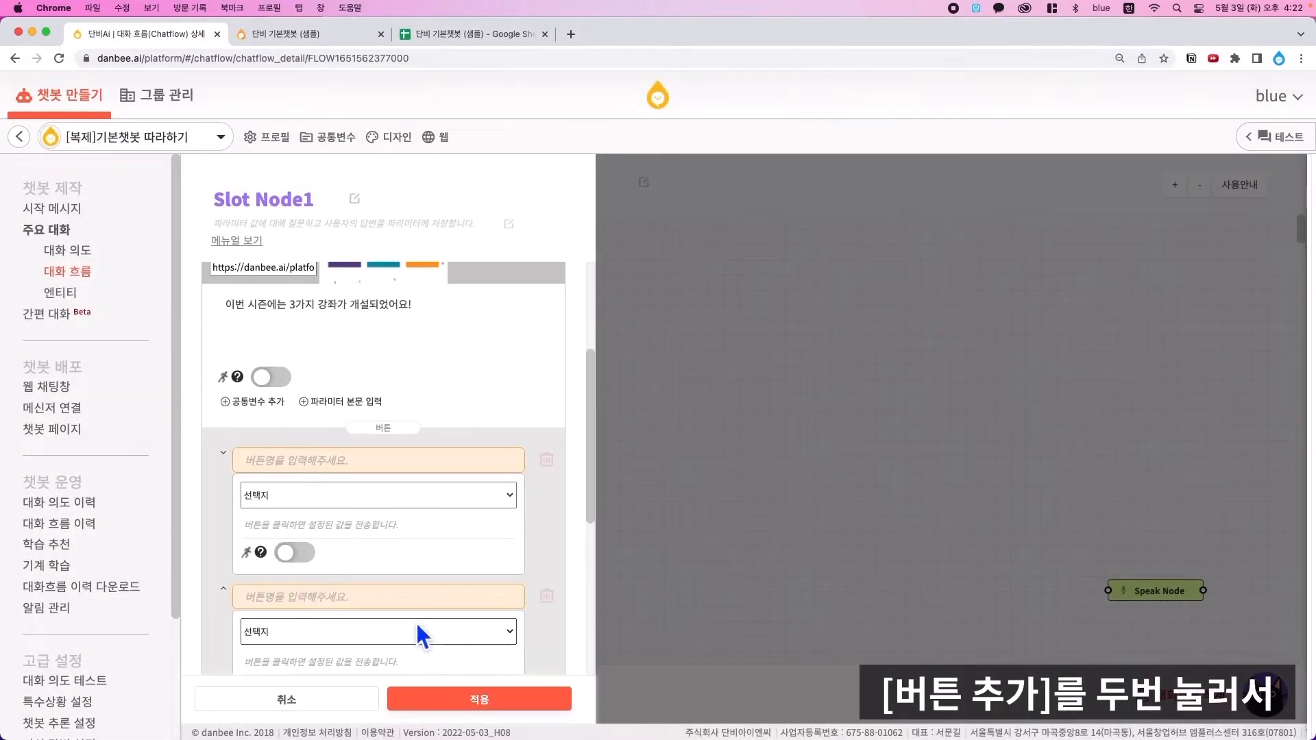
click(408, 459)
text(대)
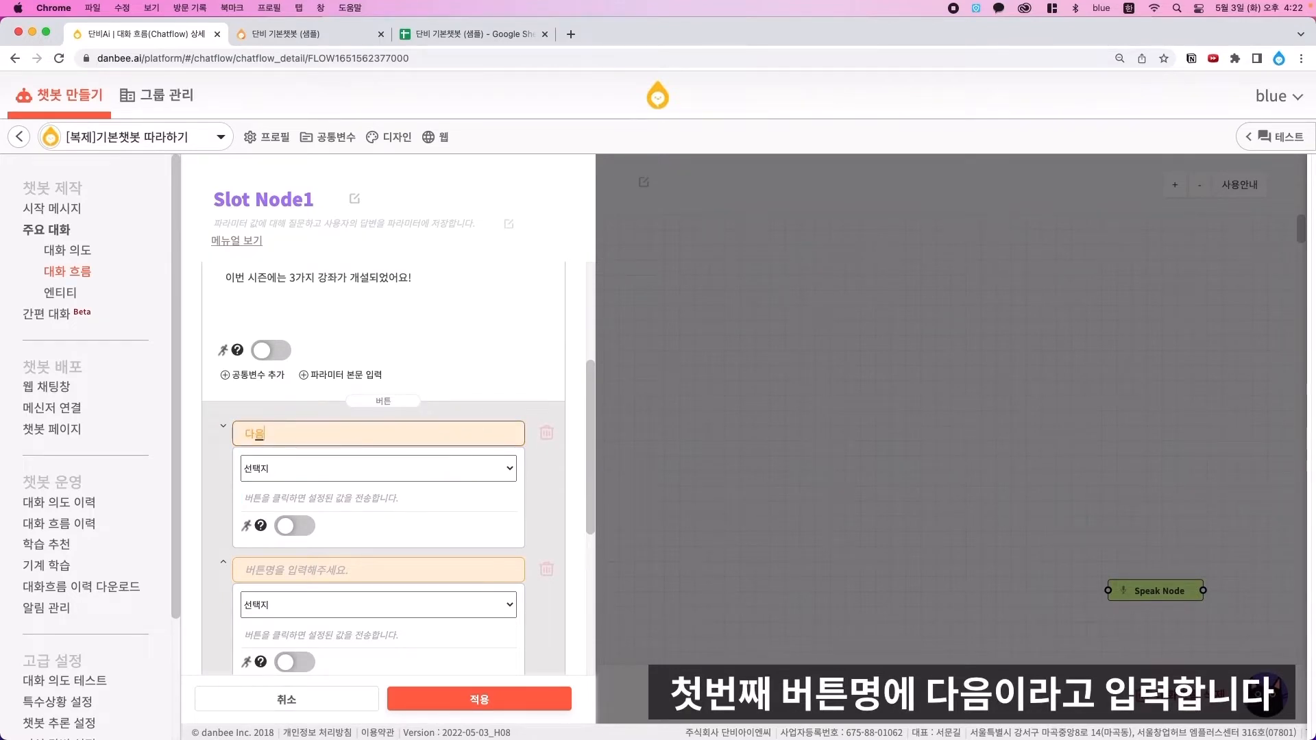
text(음)
click(392, 504)
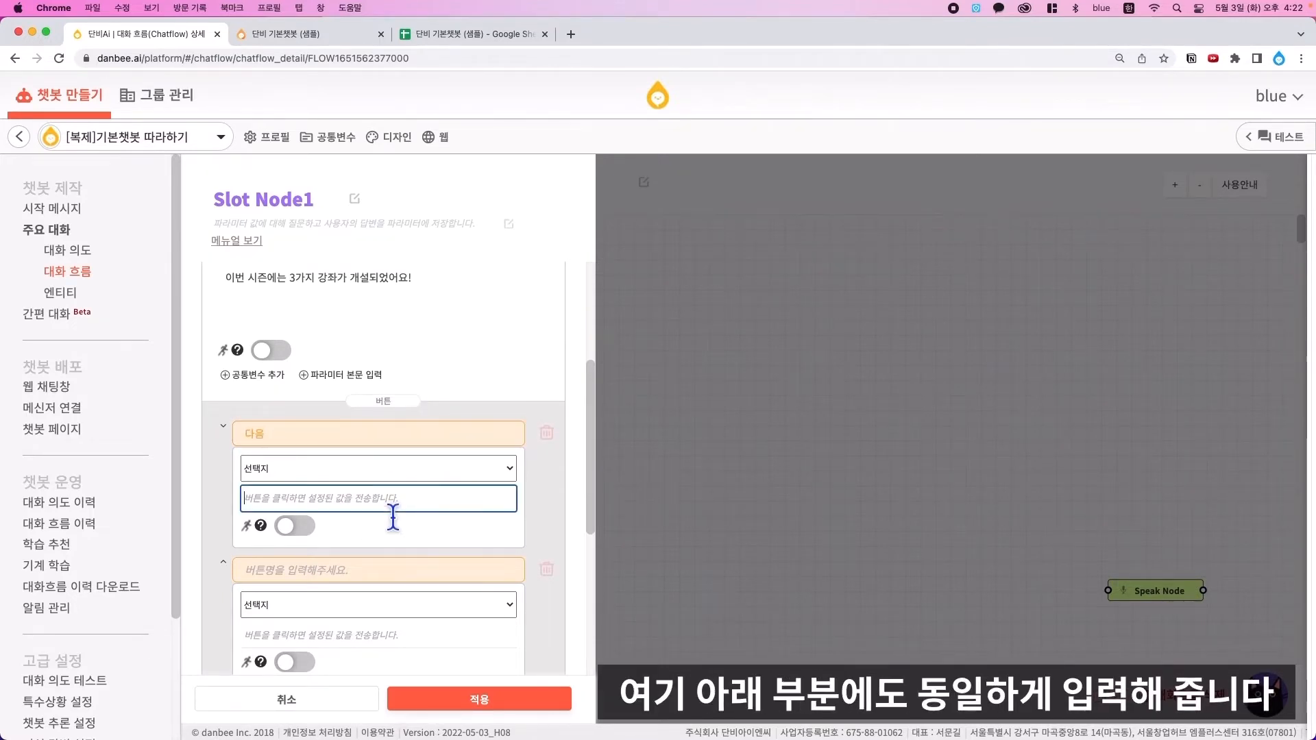
text(다음)
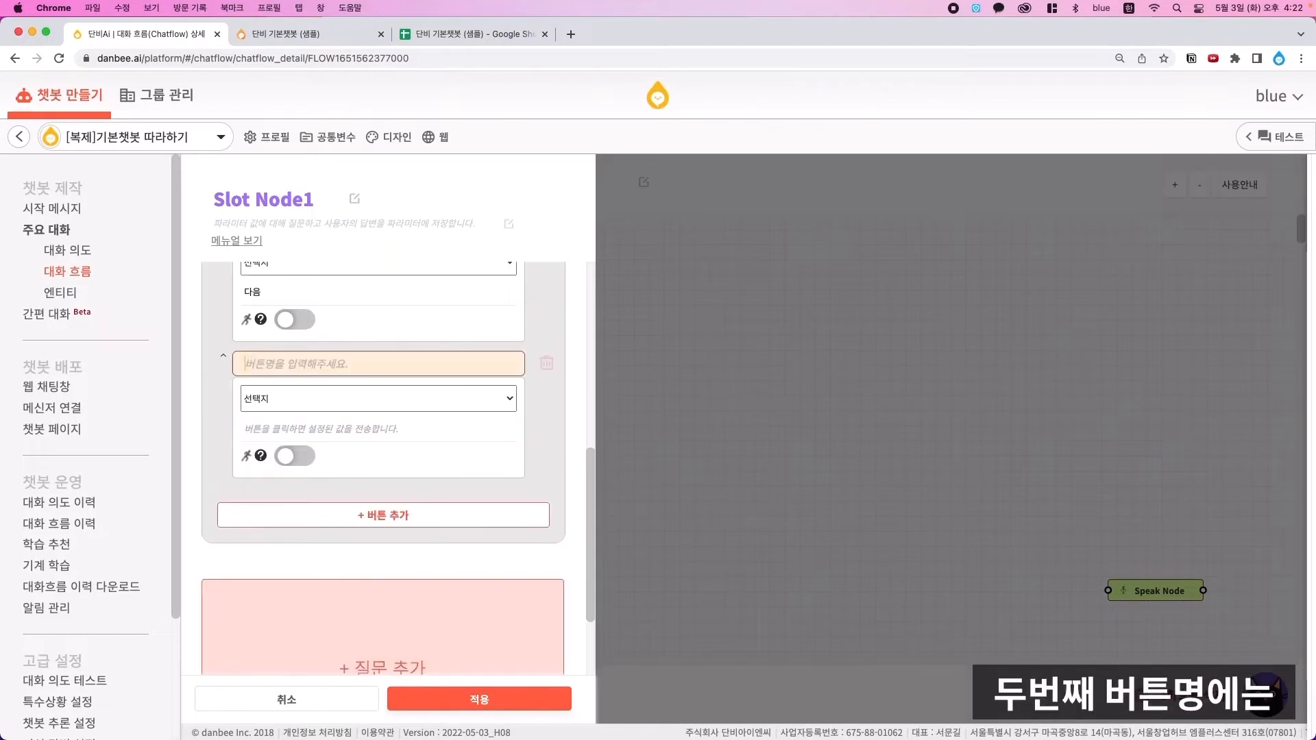
scroll(383, 466, down, 3)
text(처음부터)
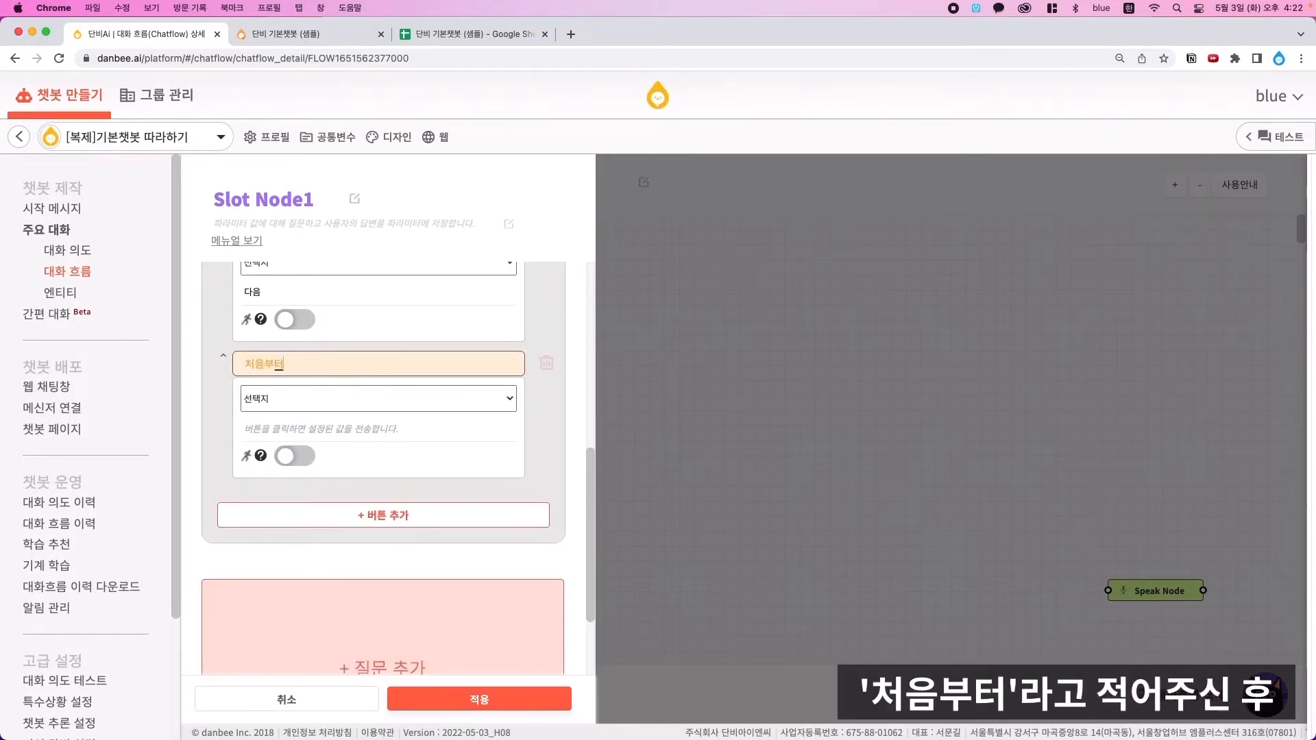
- Make the 처음부터 button call the 시작 conversation flow
click(368, 398)
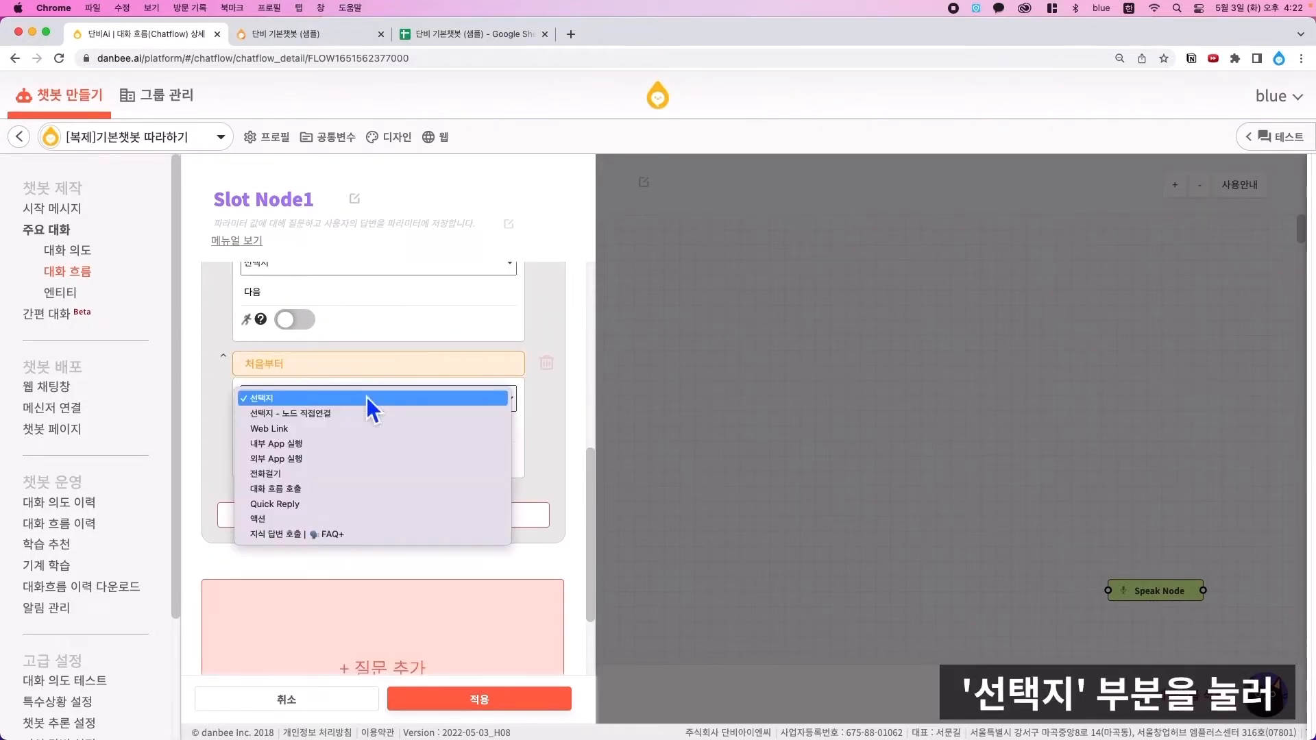
click(324, 492)
click(403, 428)
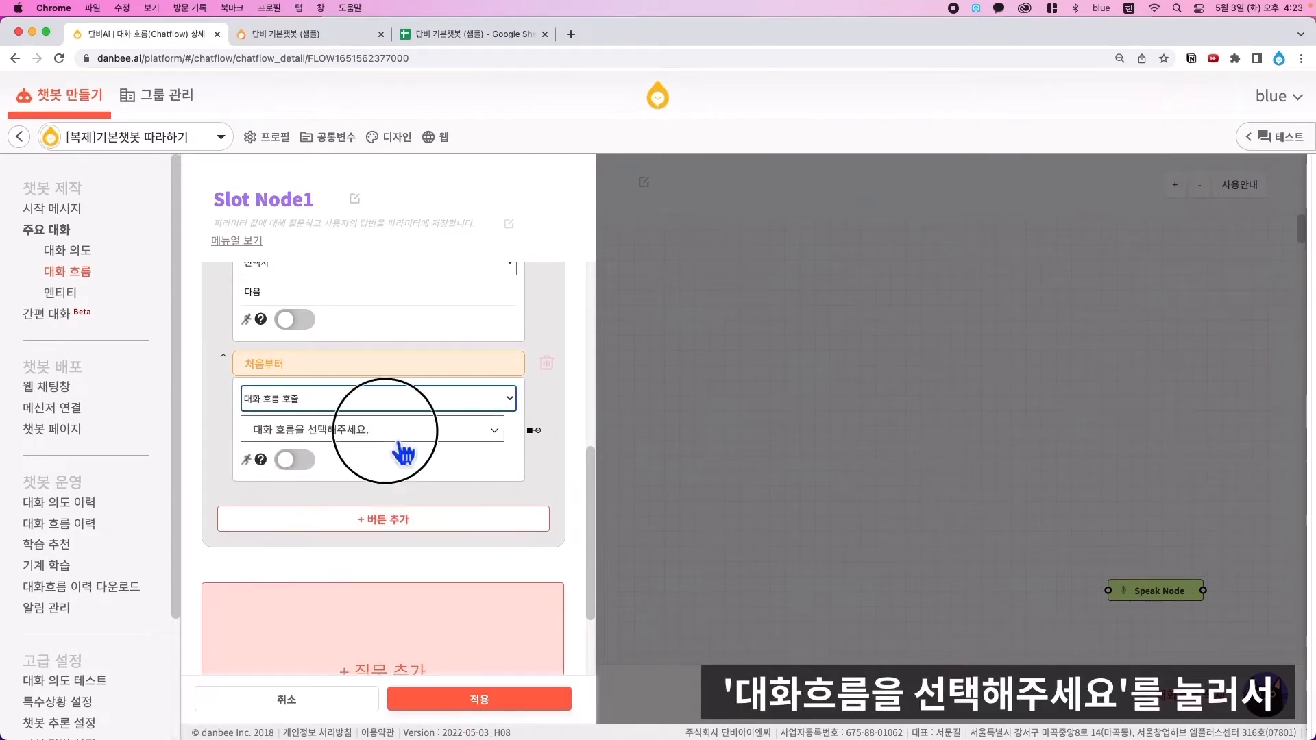
click(310, 542)
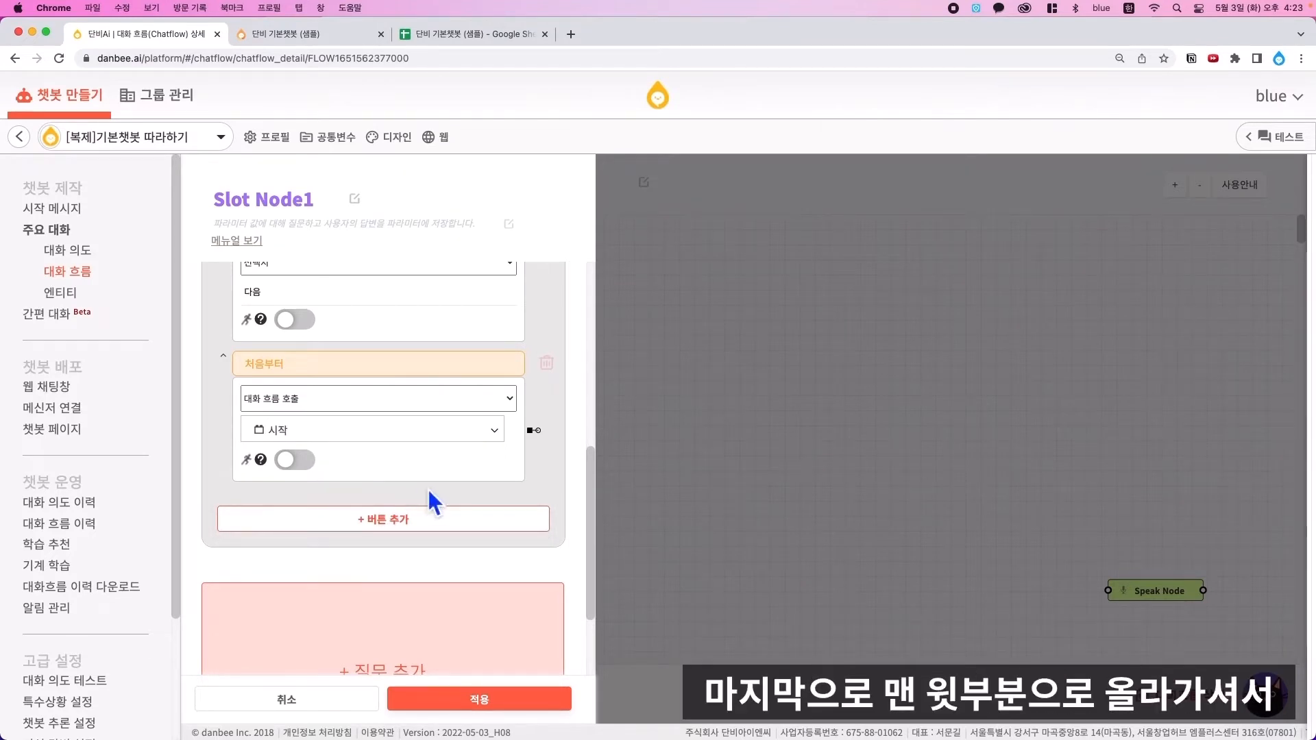
- Enable 무조건 물어보기 and 버튼으로만 대답하기, apply the slot settings, and save the flow
scroll(434, 504, up, 10)
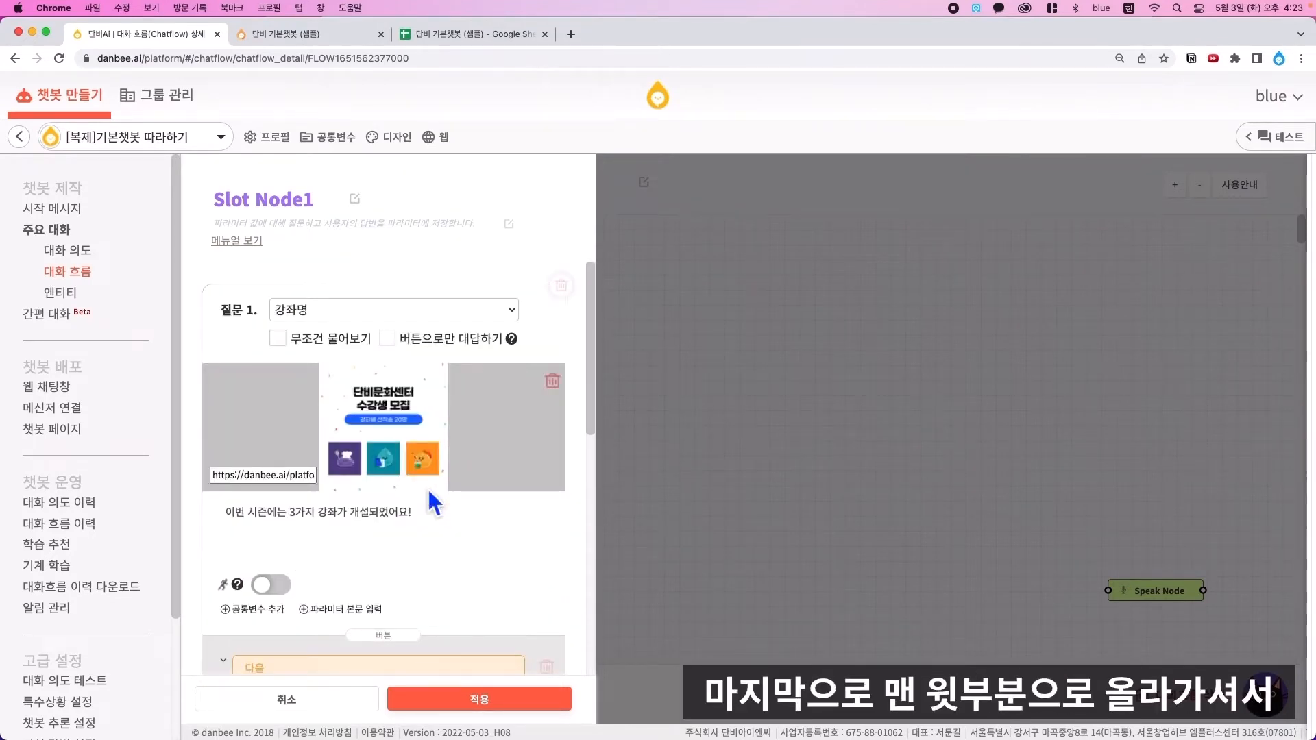
click(278, 339)
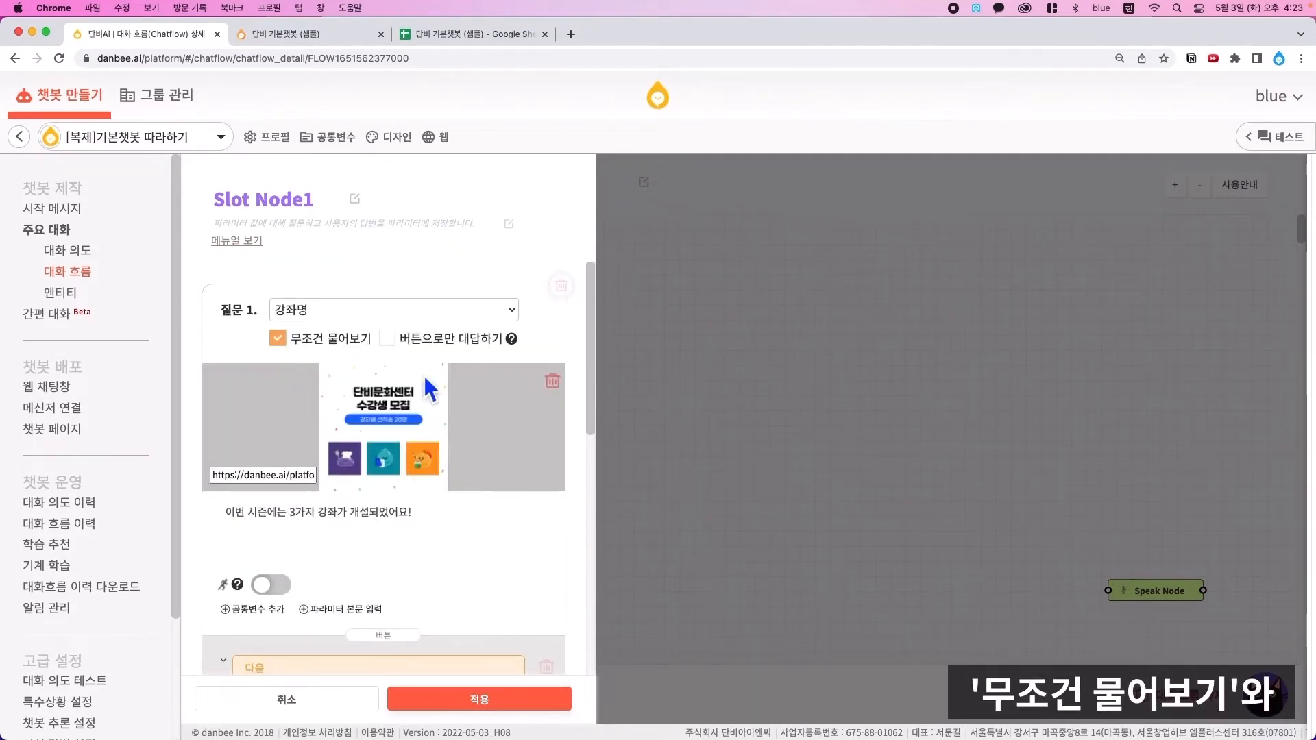
click(388, 340)
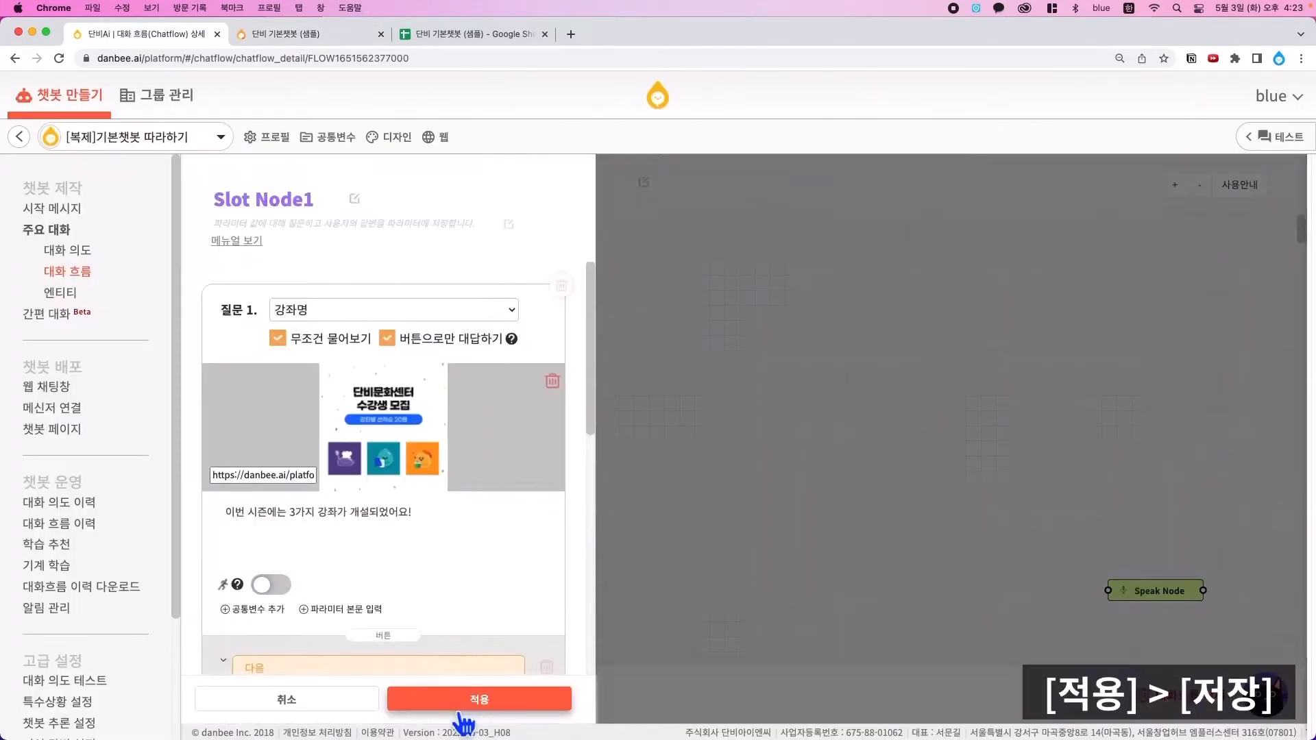
click(461, 702)
click(422, 691)
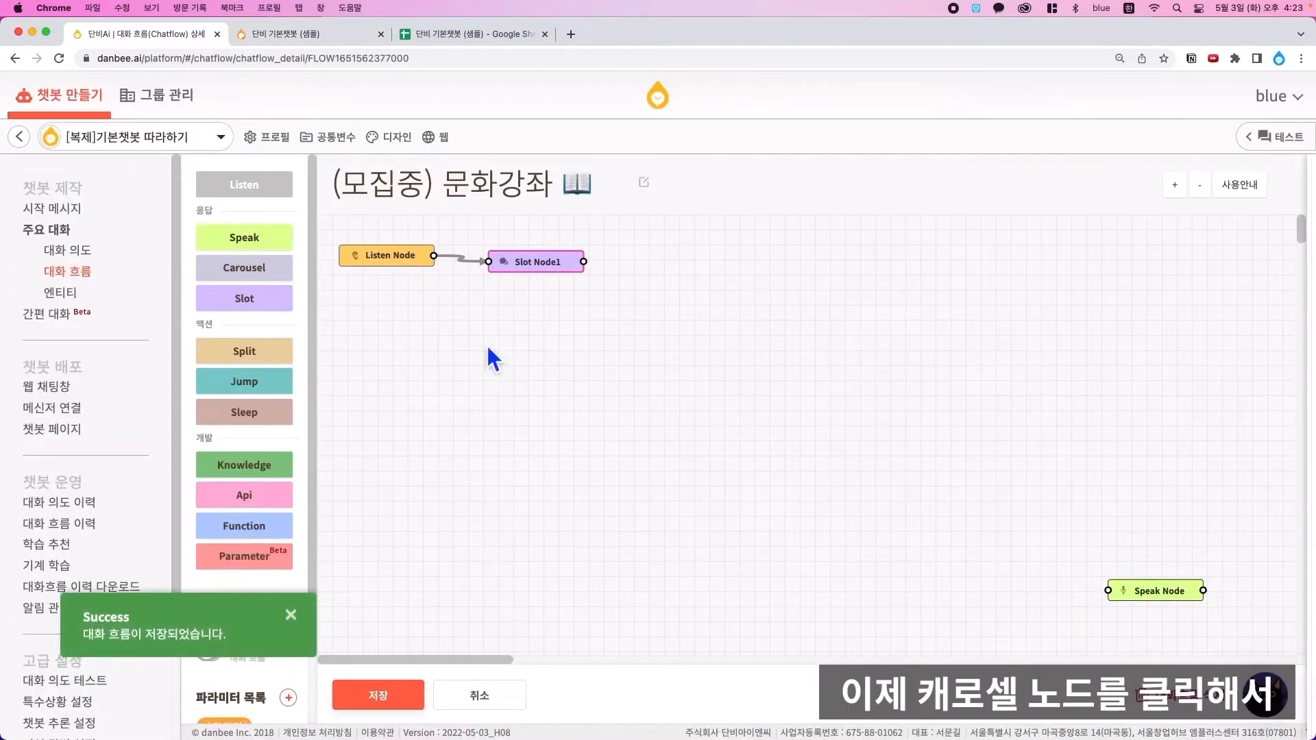
- Add a carousel node connected after Slot Node1 and rename it 강좌명
click(263, 276)
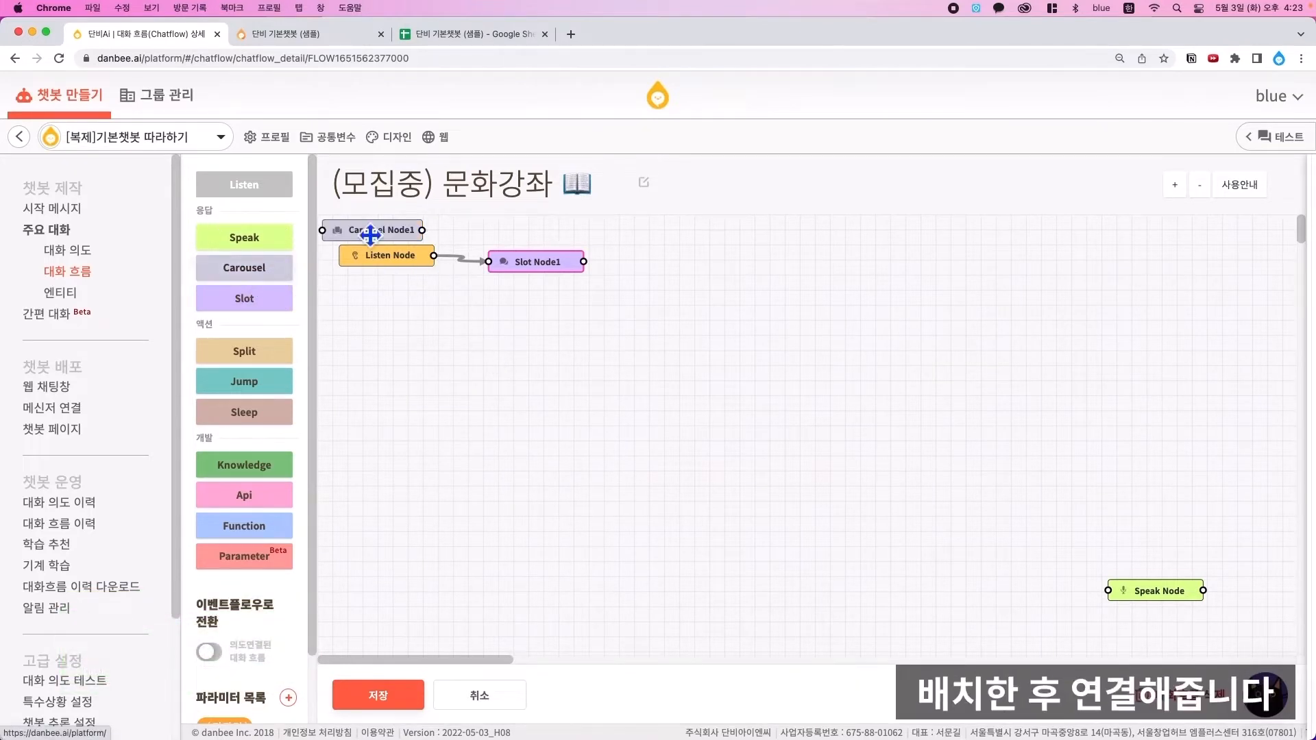
mouse_move(370, 235)
mouse_down()
mouse_move(546, 268)
mouse_move(643, 318)
mouse_up()
drag(584, 261, 598, 315)
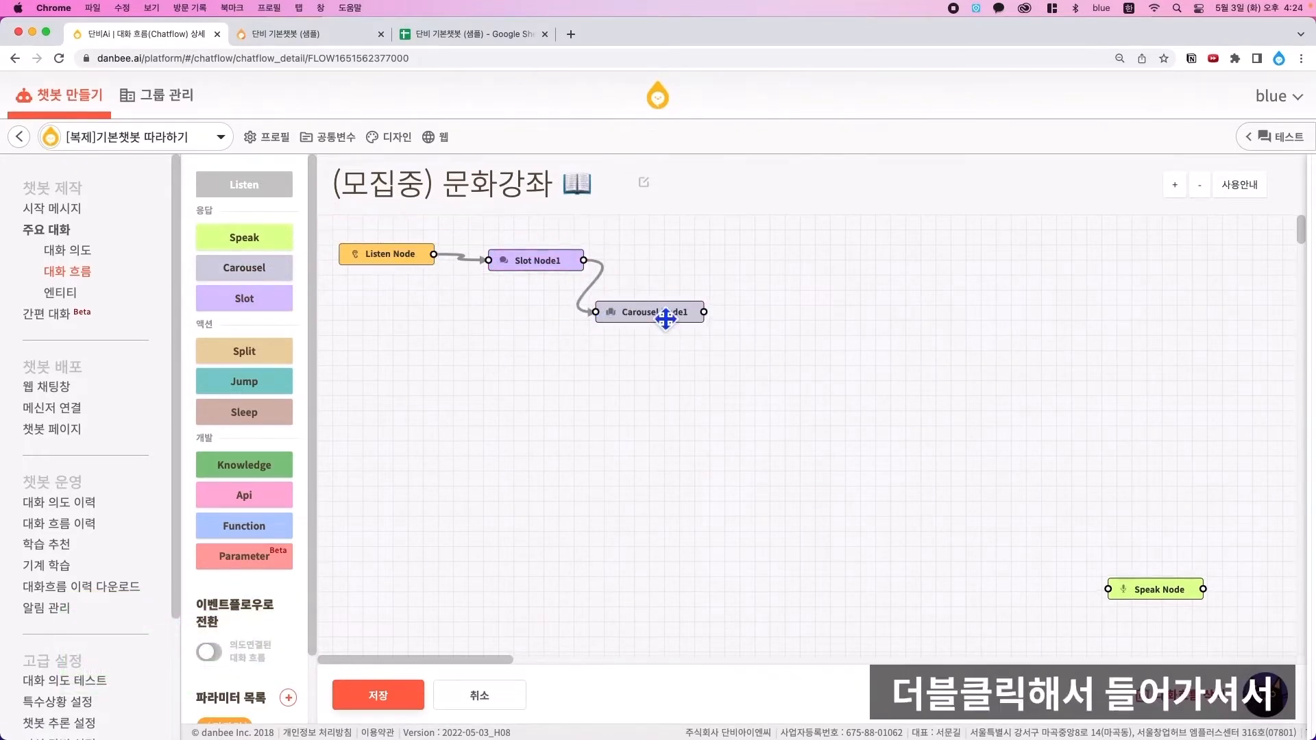
double_click(666, 317)
click(332, 206)
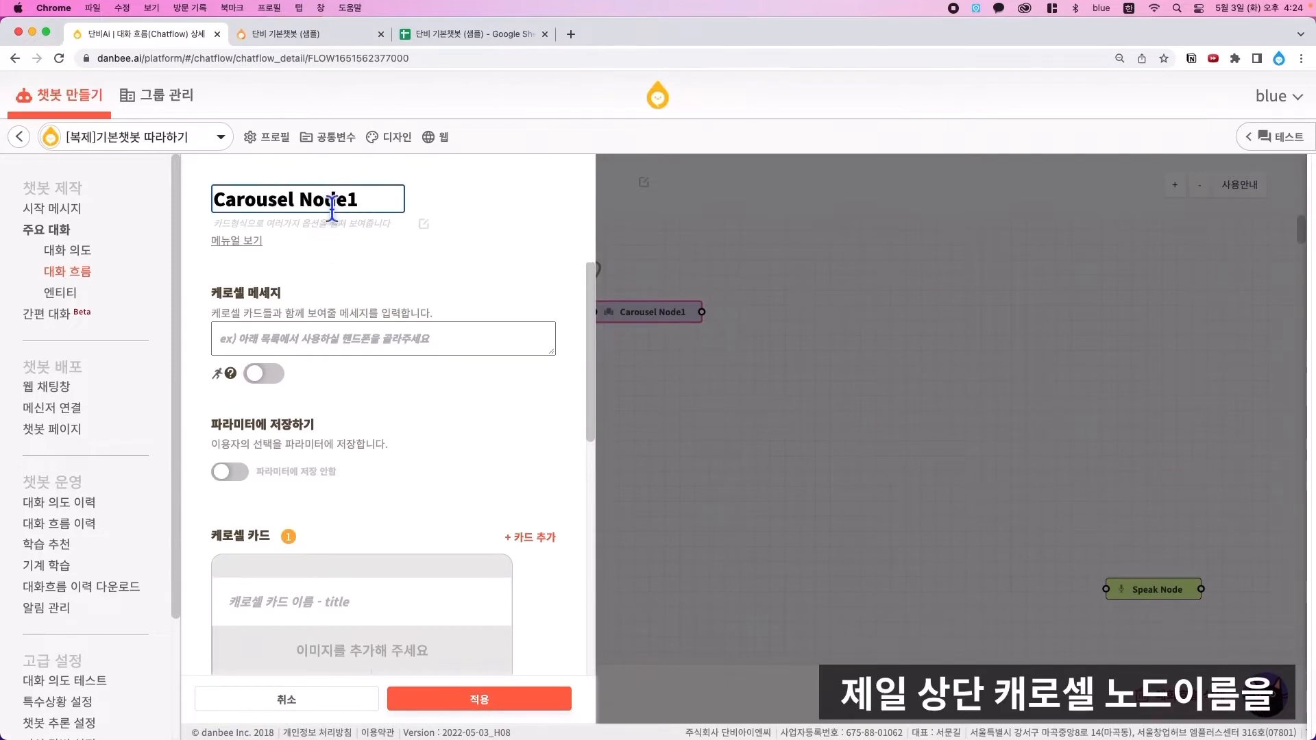
triple_click(332, 206)
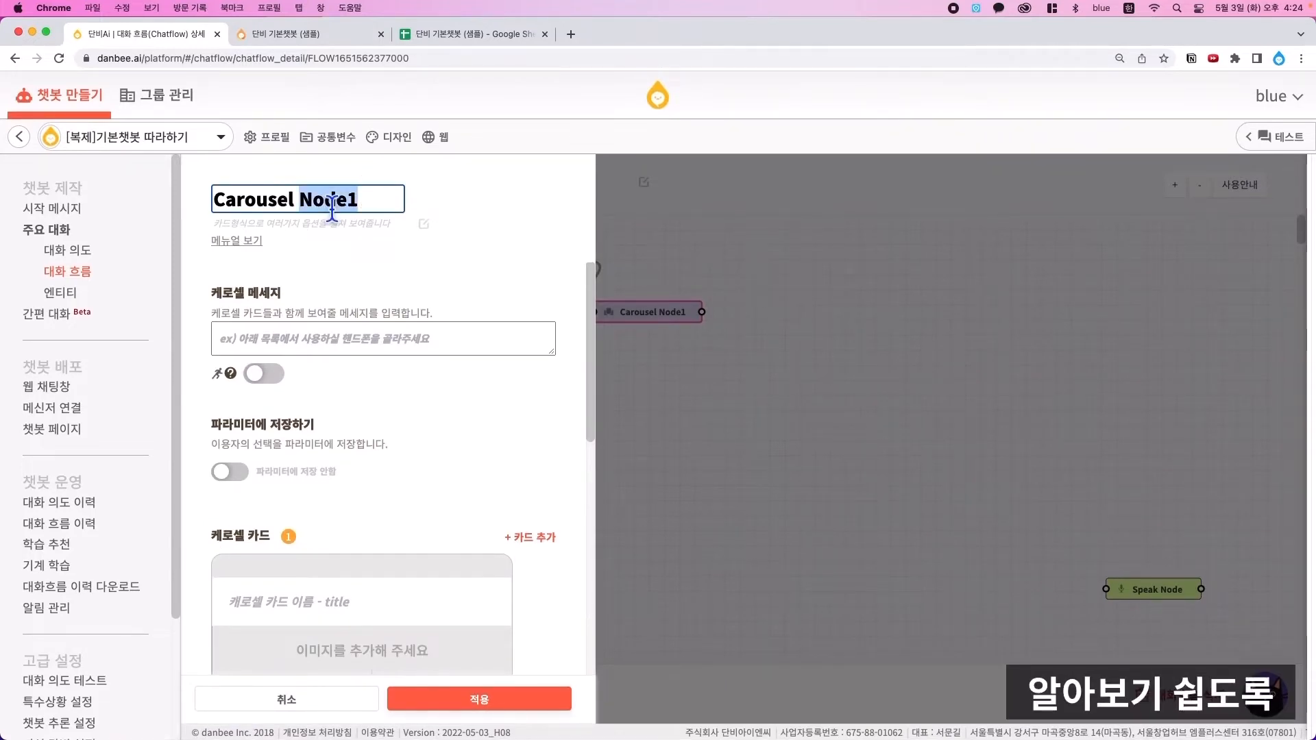
text(강좌명)
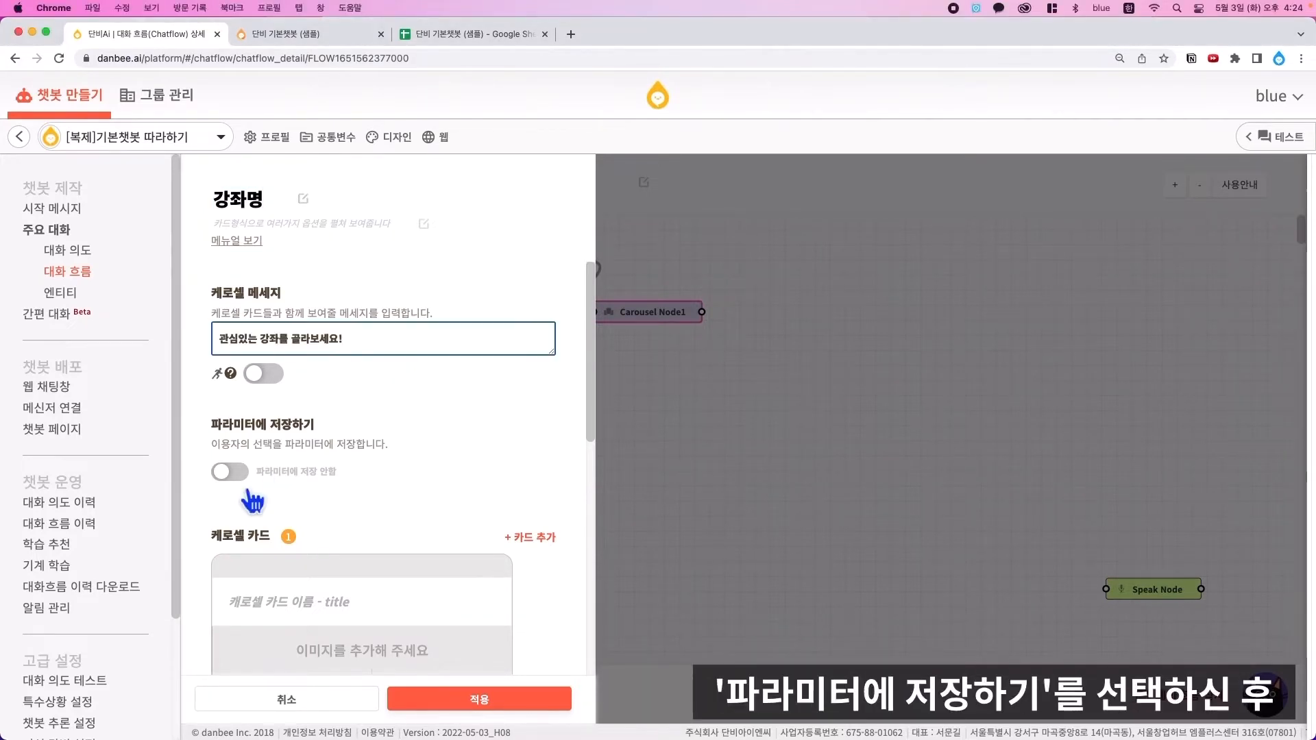
- Save the carousel choice to a parameter, always ask it, and accept button answers only
click(226, 472)
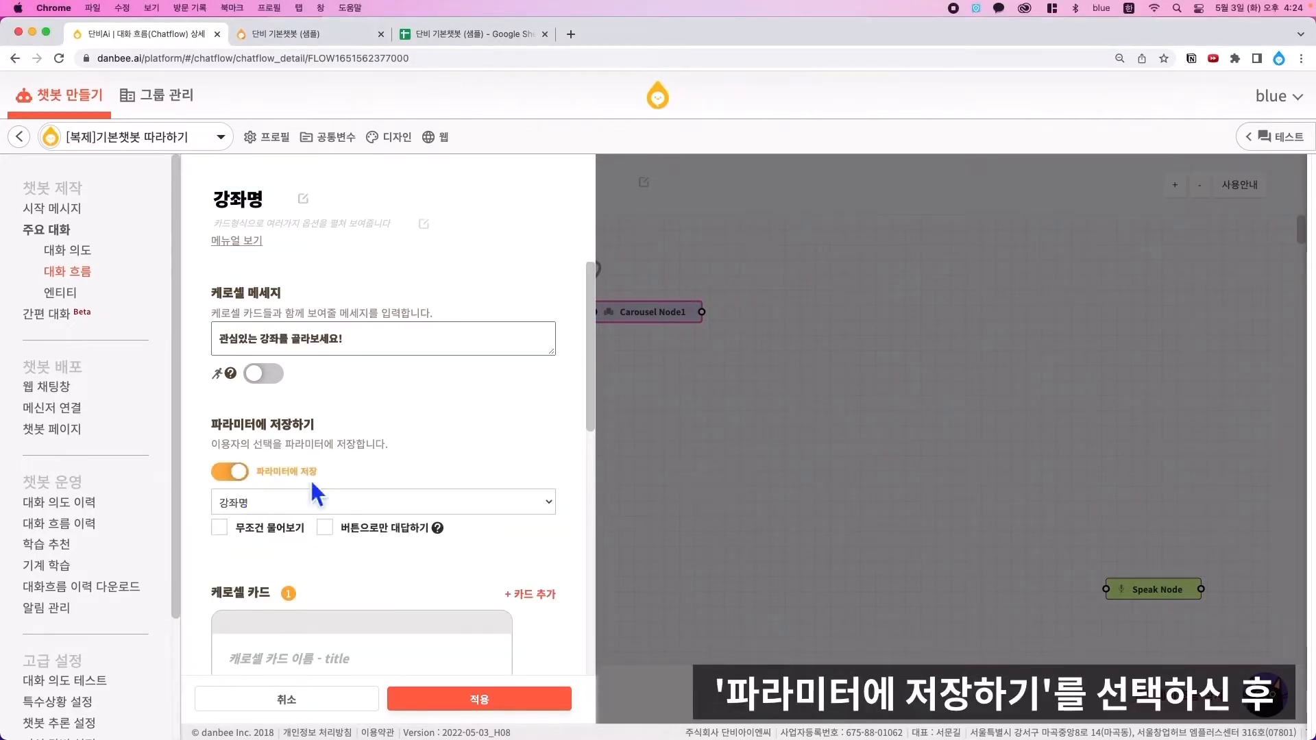
scroll(329, 479, down, 1)
scroll(346, 480, down, 2)
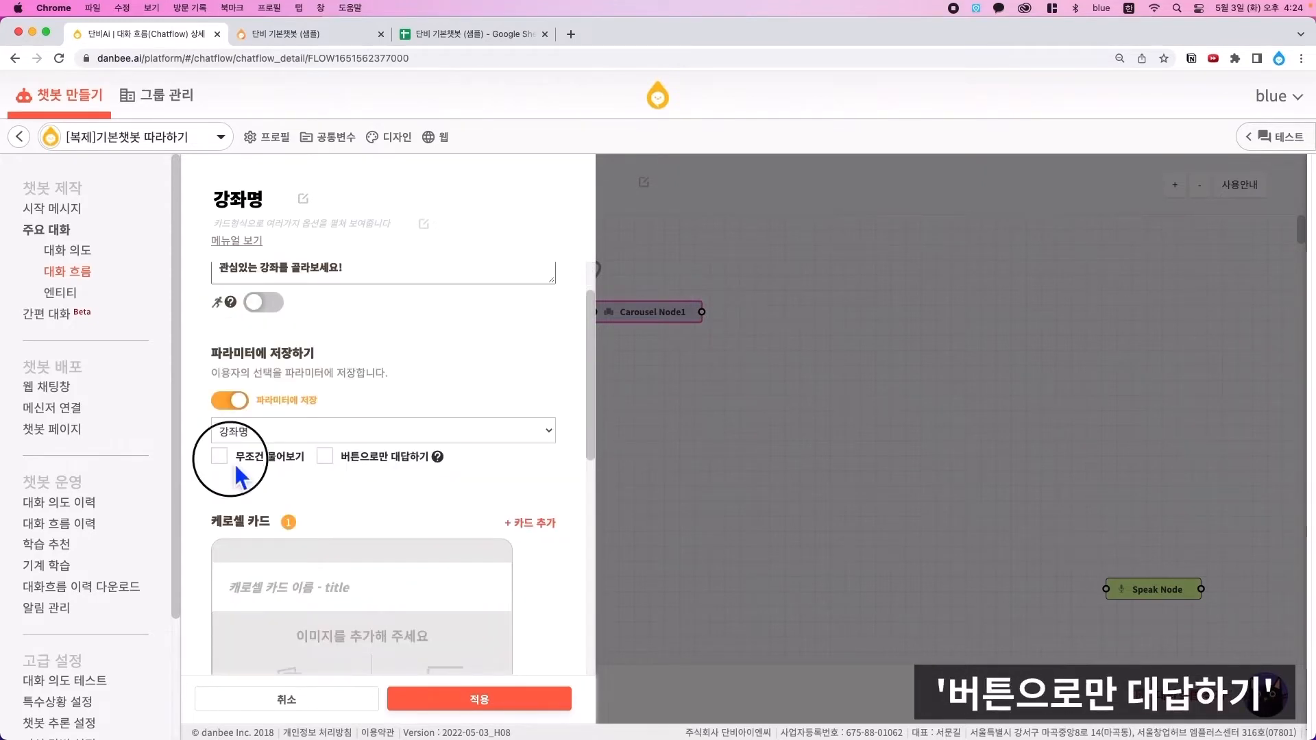
click(220, 456)
click(325, 456)
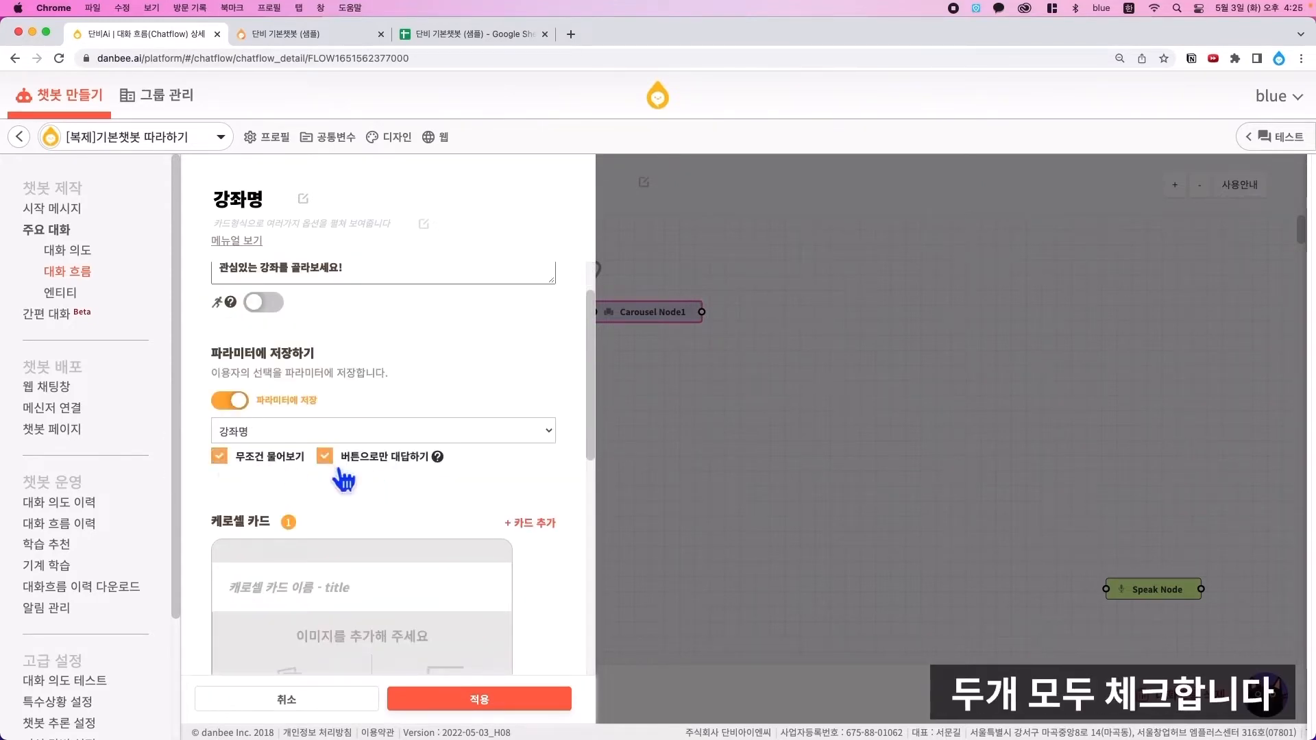
scroll(336, 490, down, 8)
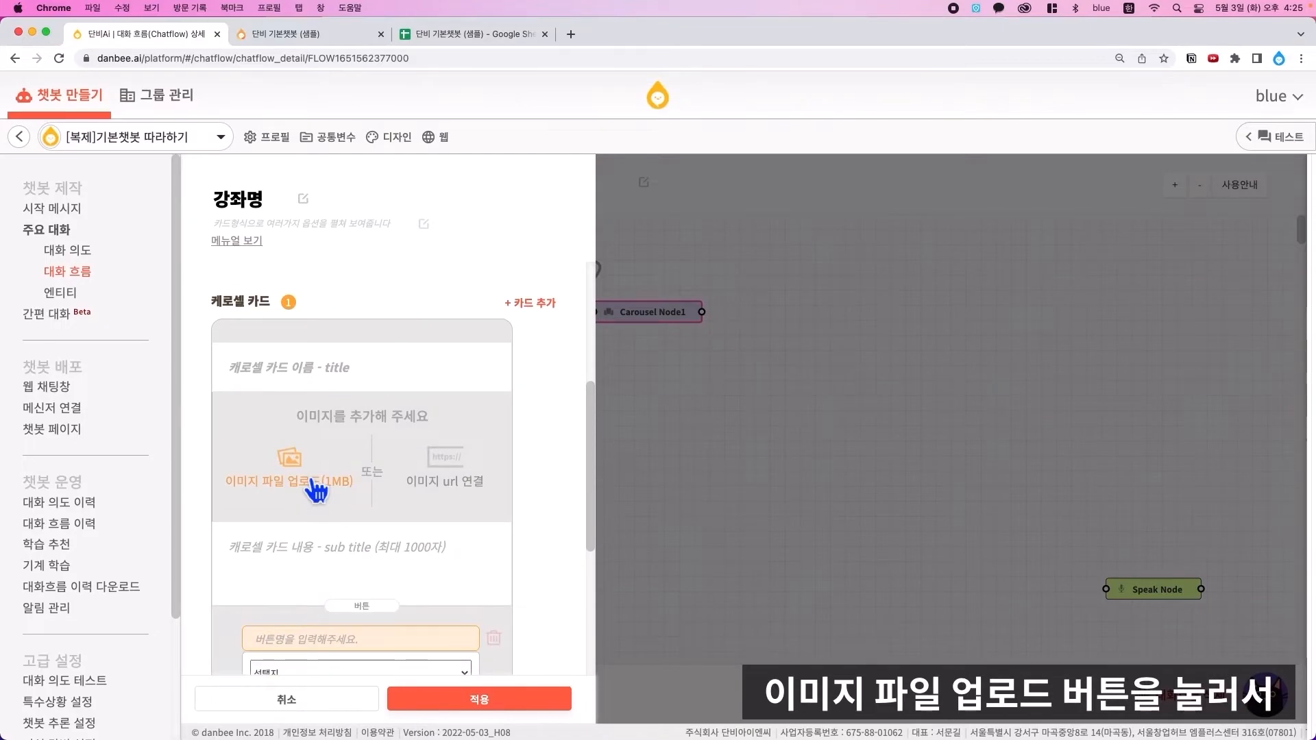
- Fill the first card with an image, title '요리왕이 될 기회!', subtitle, and button '요리 강좌'
click(315, 488)
click(517, 310)
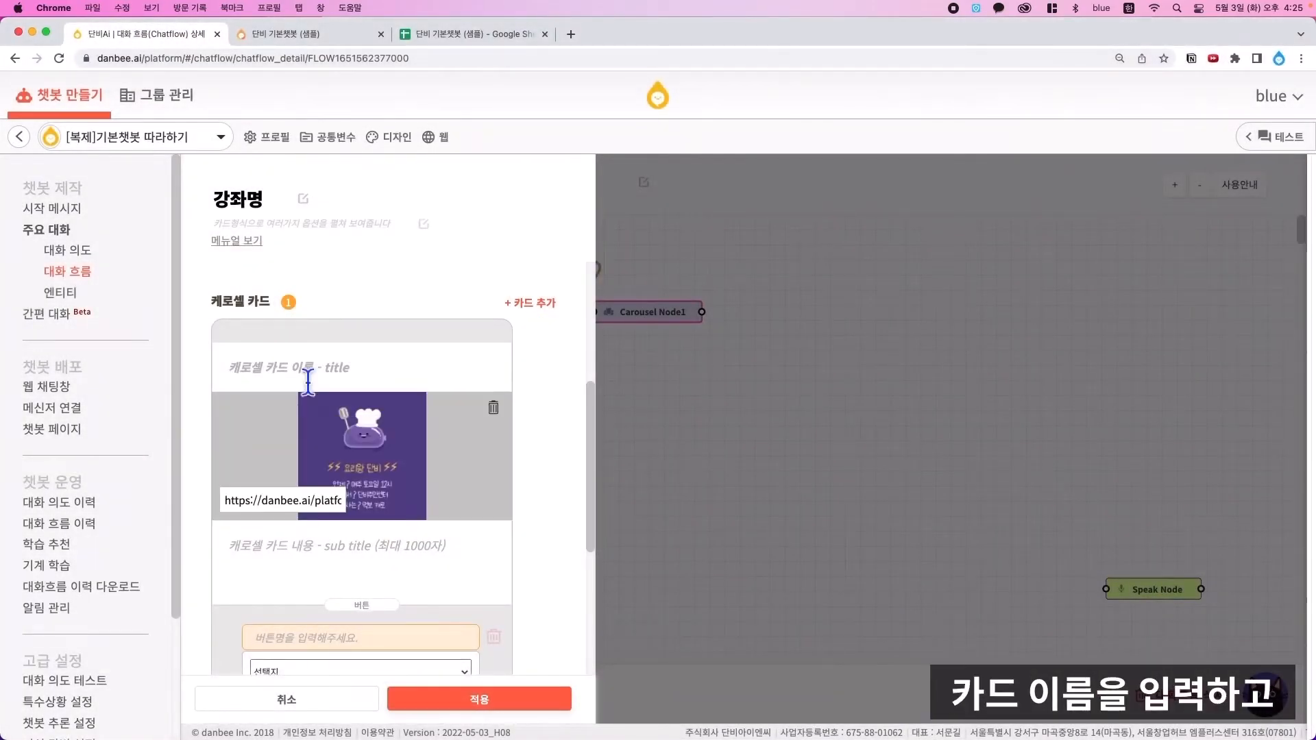
text(요리왕이 될 기회!)
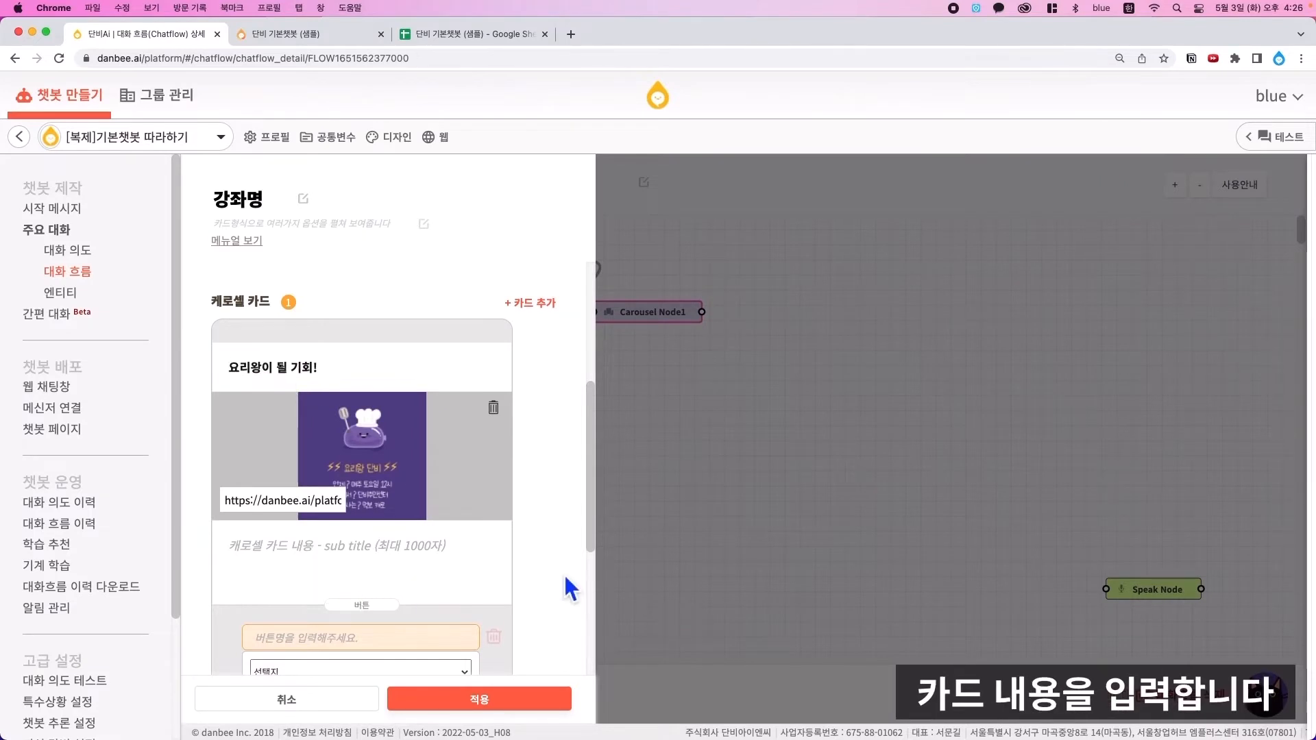
text(좌/우로 카드를 움직여 다른 강좌 정보를 살펴보세요 :))
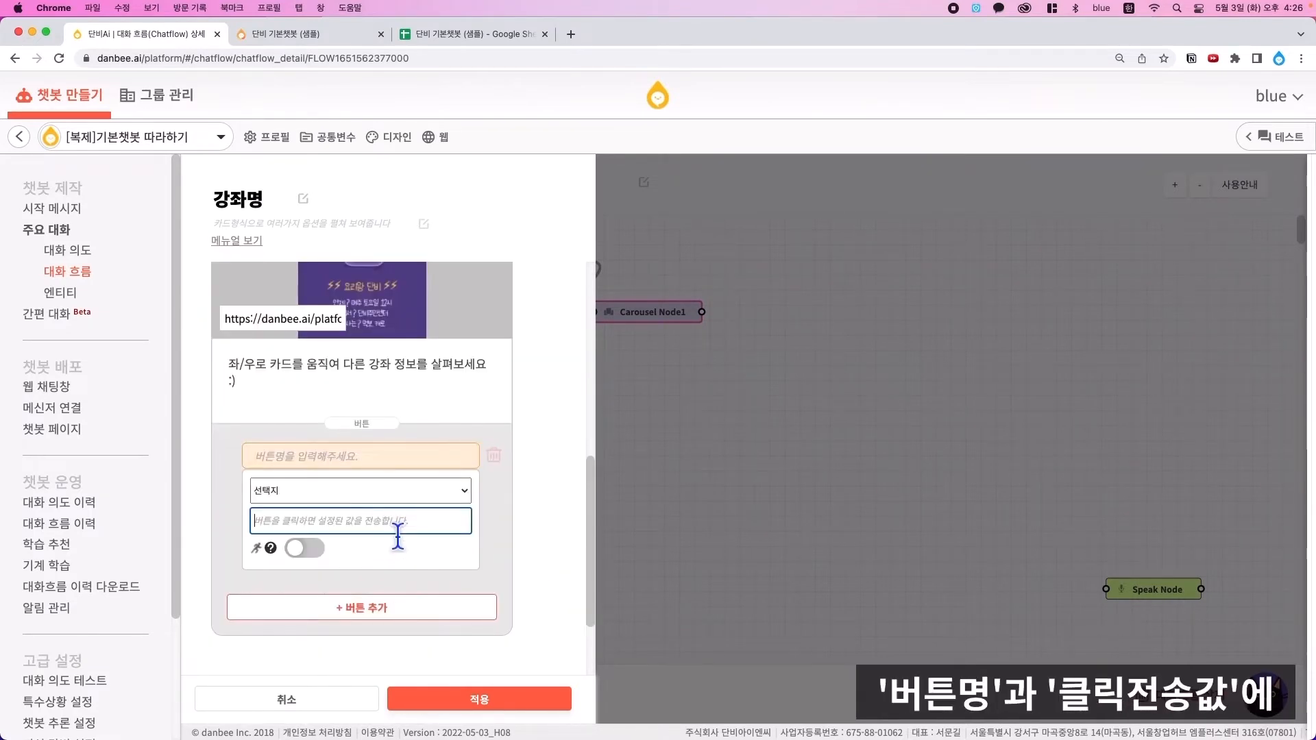
click(382, 458)
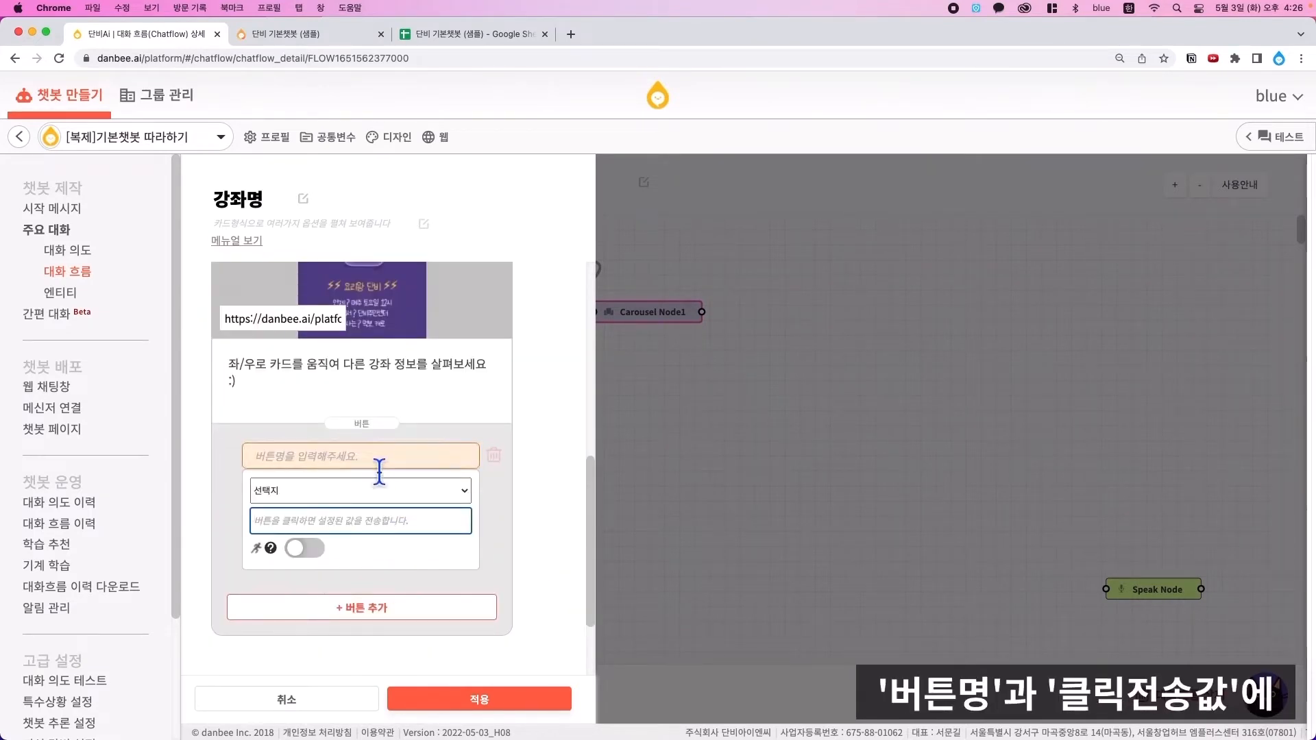
text(요리 강)
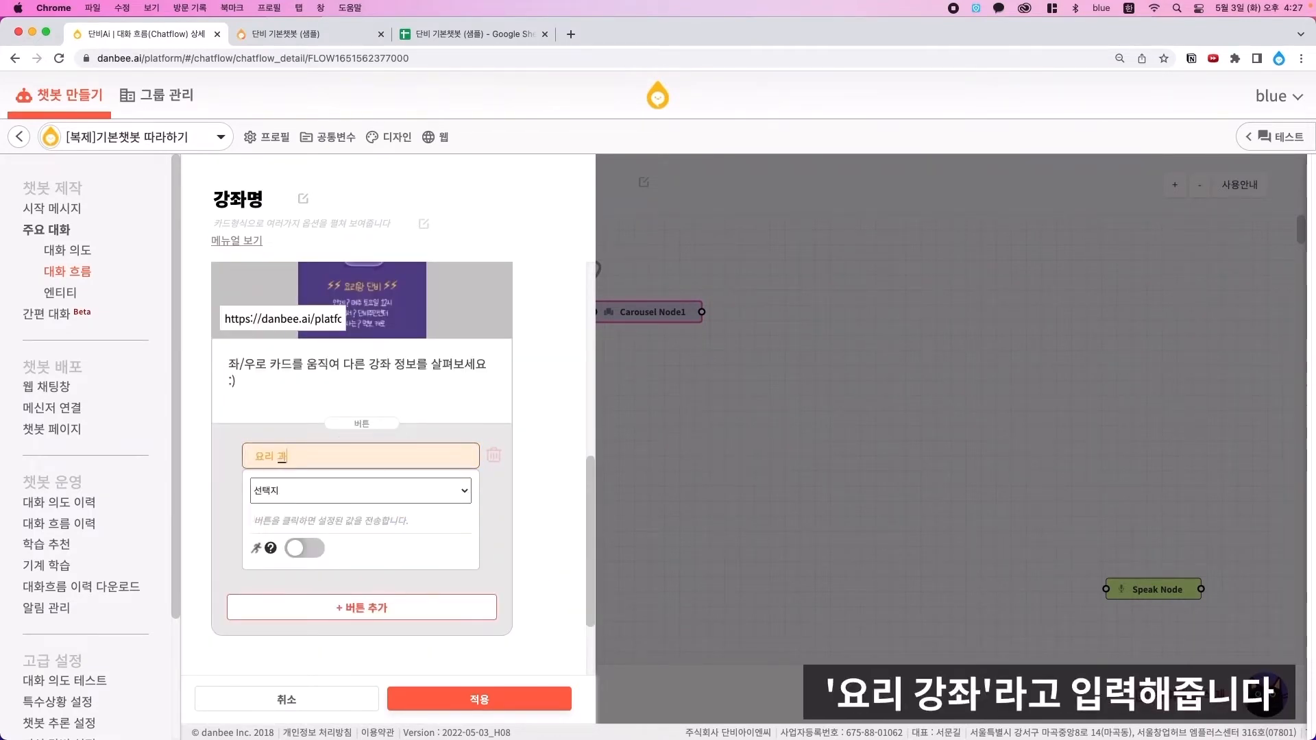
text(좌)
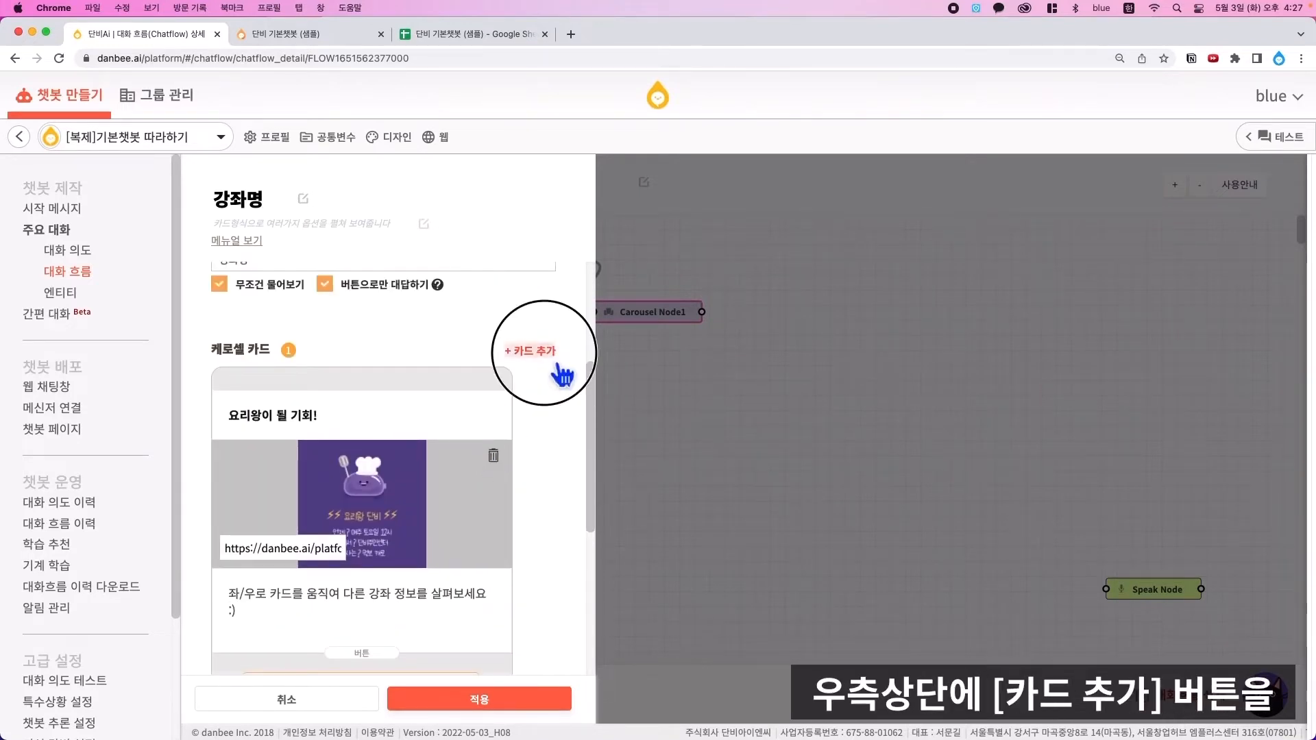
- Add further carousel cards and apply the carousel settings
click(558, 364)
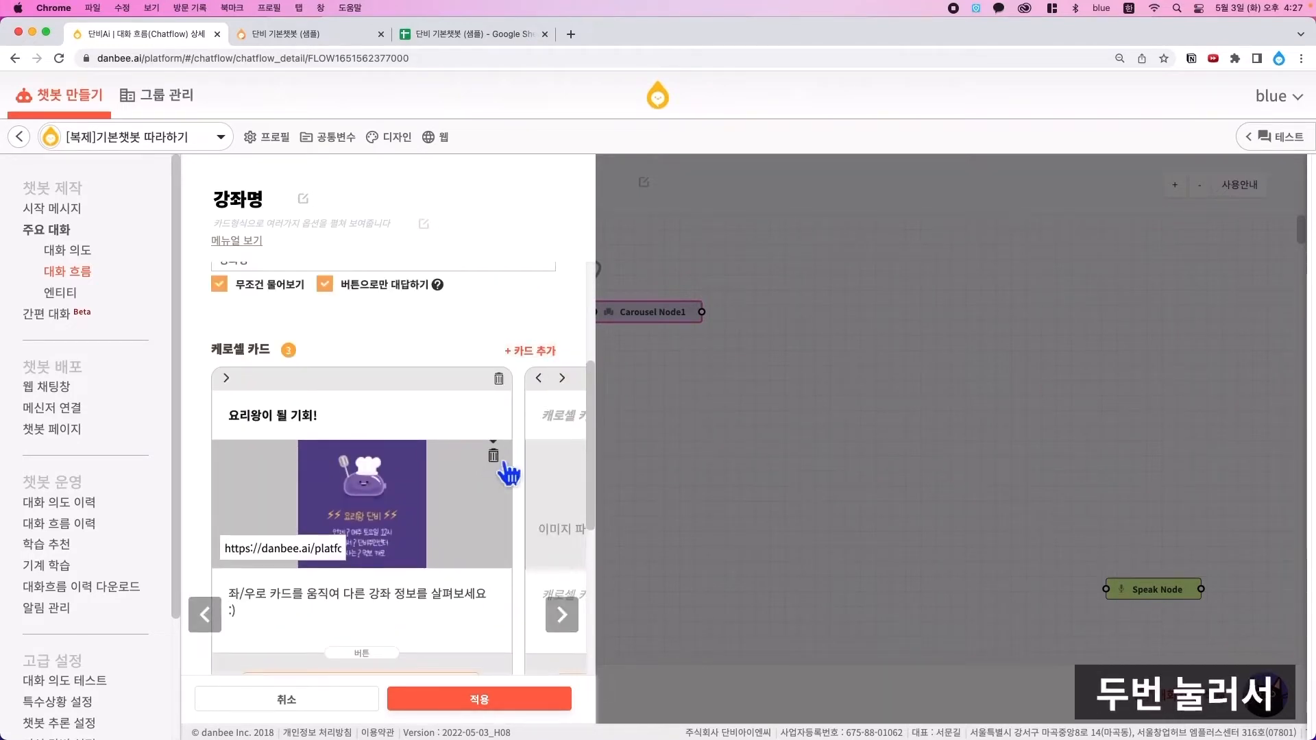
scroll(500, 463, down, 1)
click(565, 543)
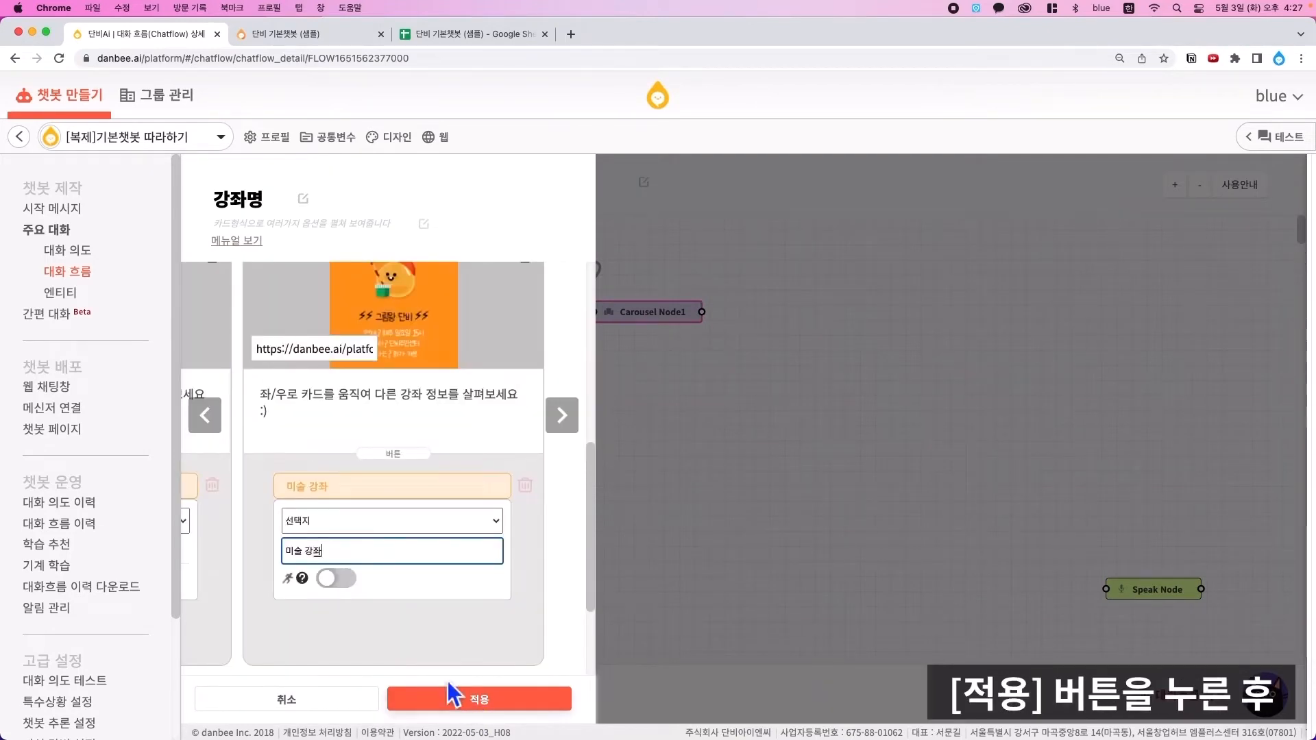
click(453, 694)
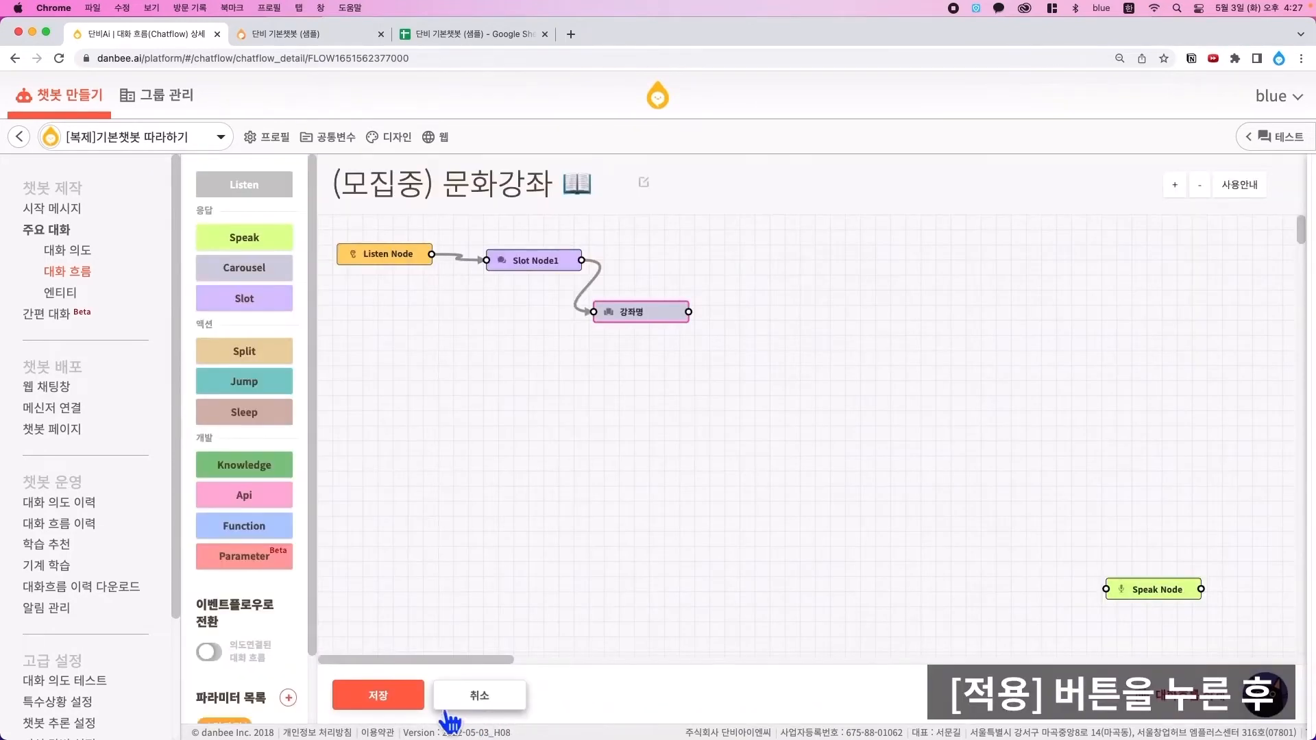
- Save the flow and chain three new slot nodes after the 강좌명 carousel
click(400, 708)
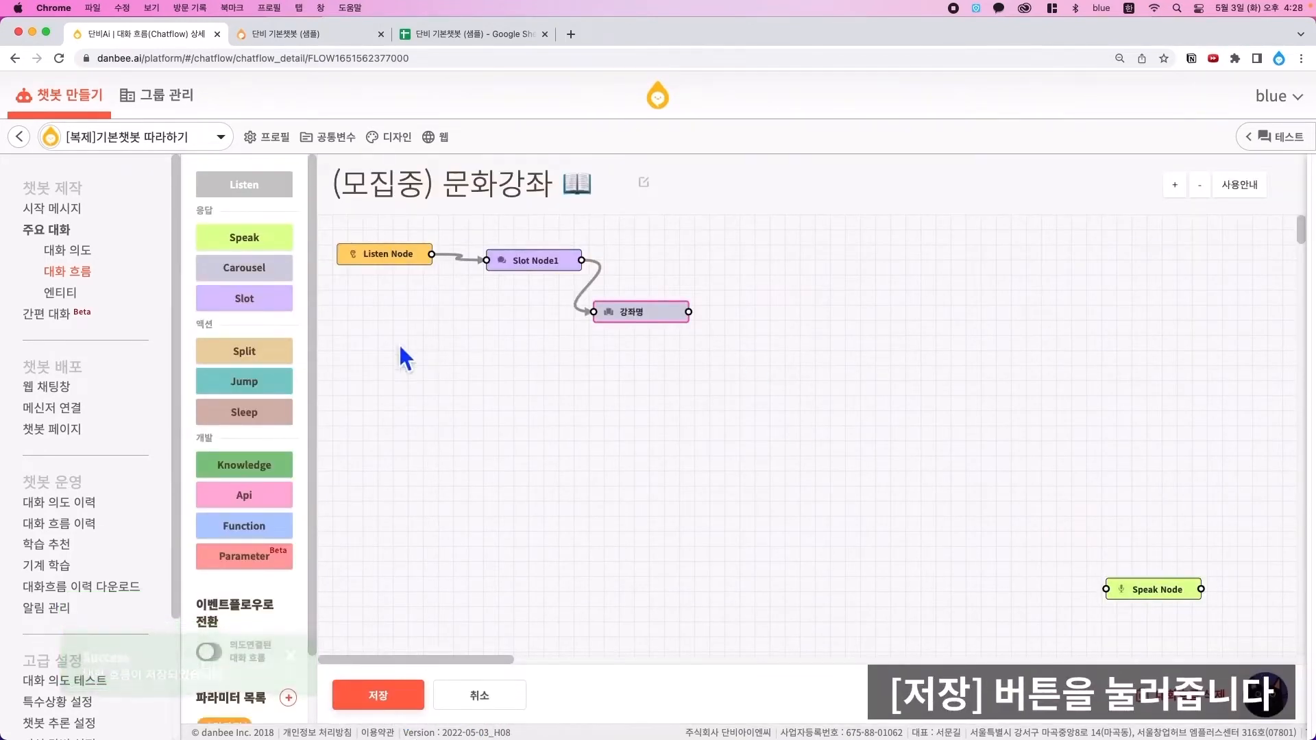
click(273, 309)
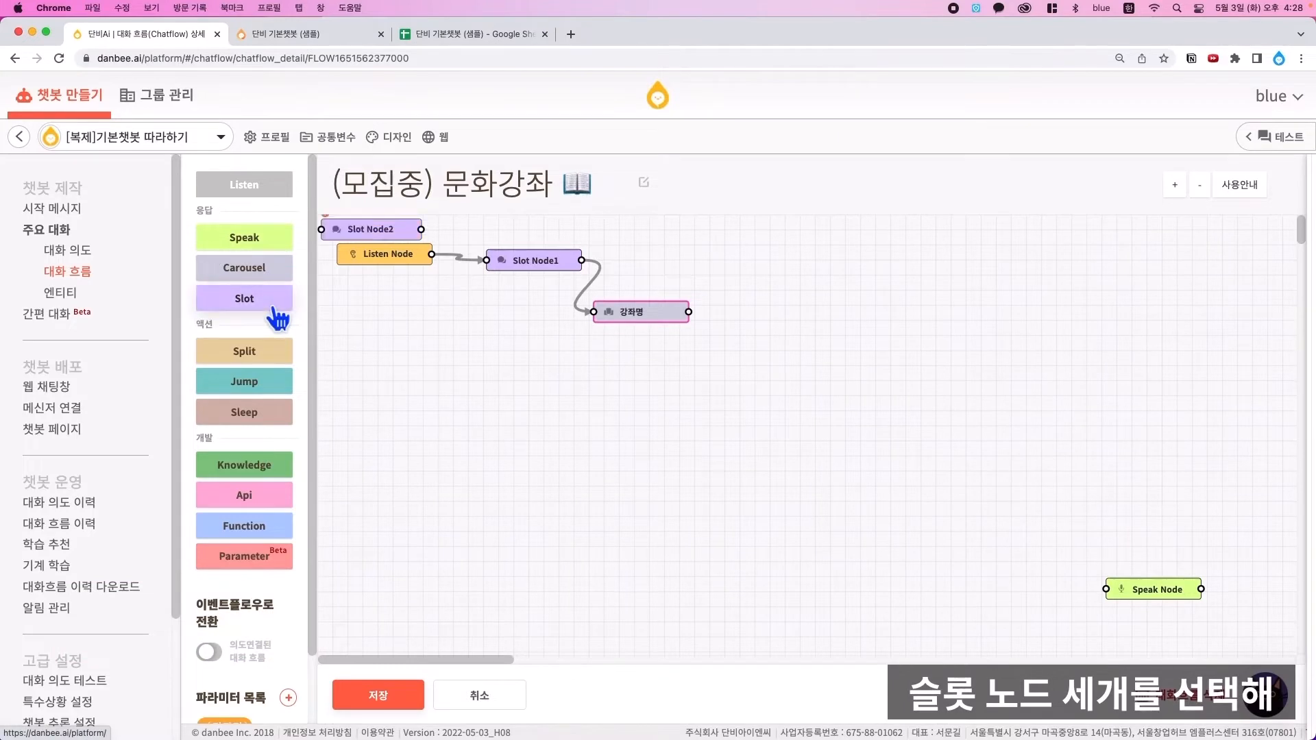
click(273, 309)
click(273, 309)
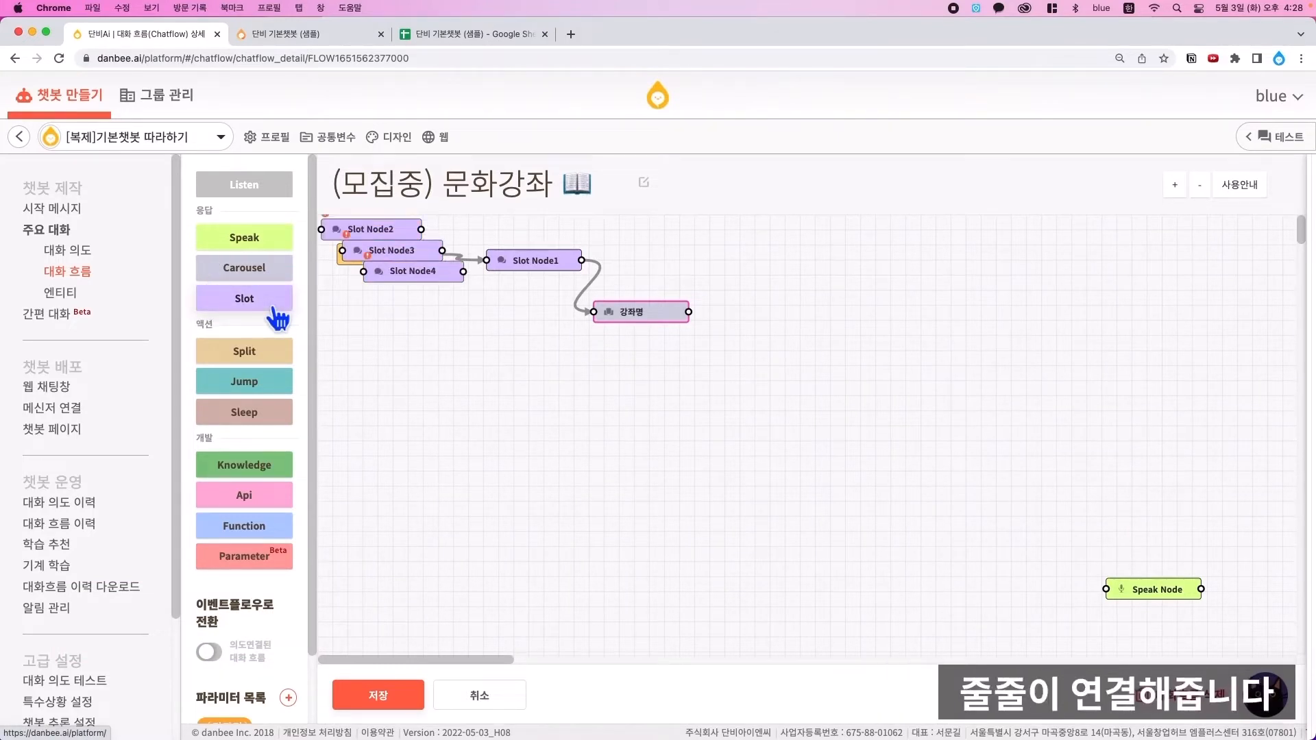
drag(456, 288, 934, 512)
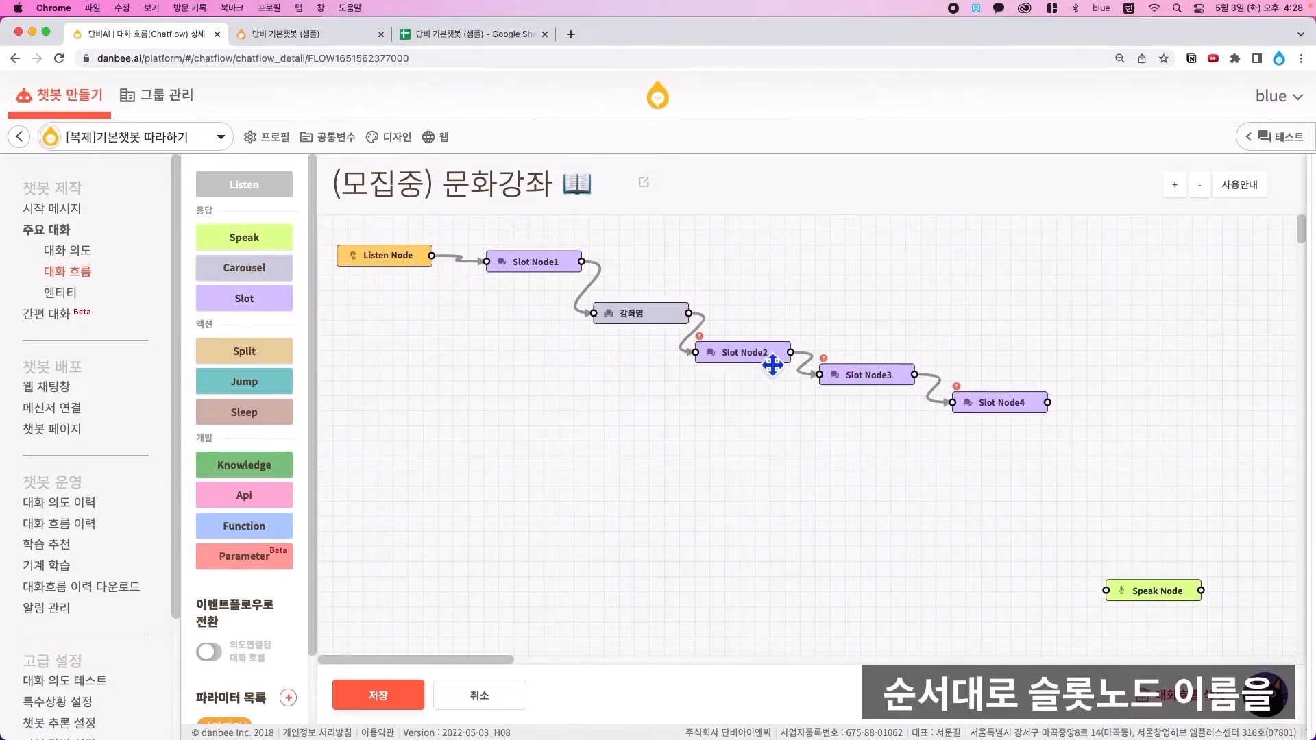
- Rename the first new slot node to 이름
click(773, 363)
click(328, 206)
text(이름)
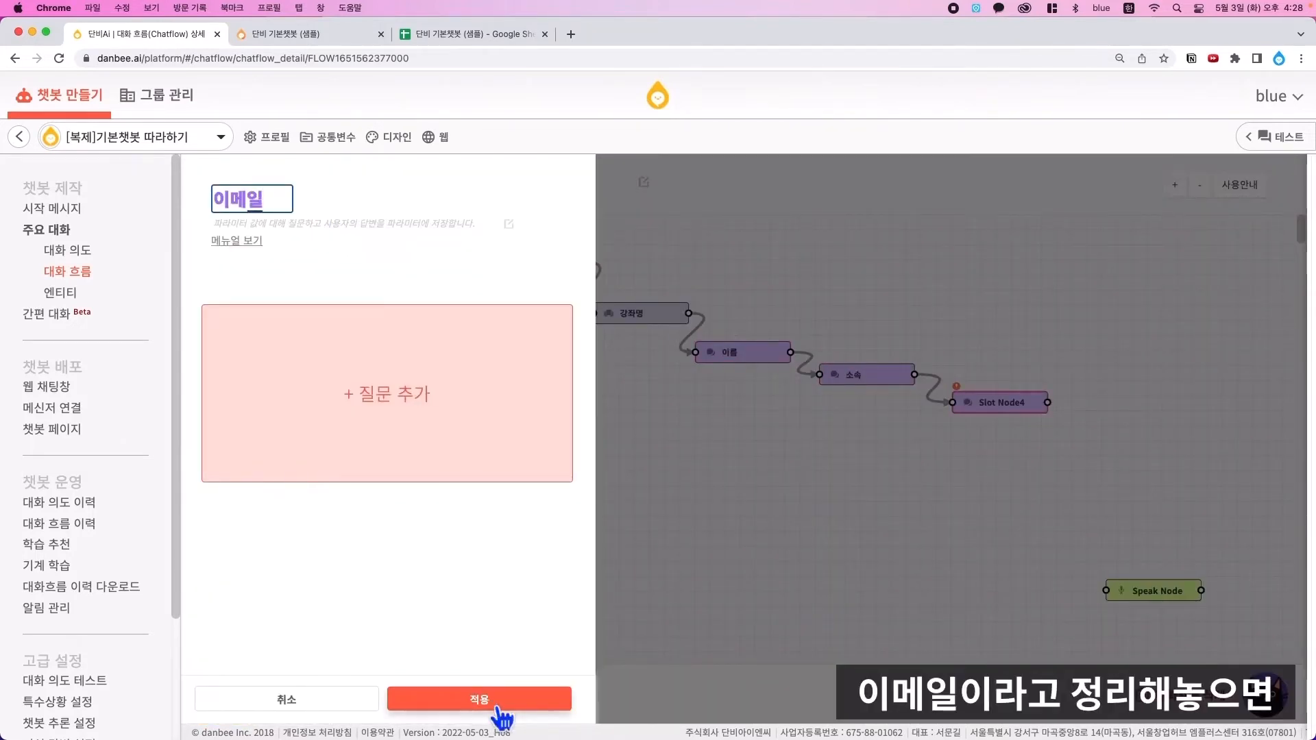
click(498, 706)
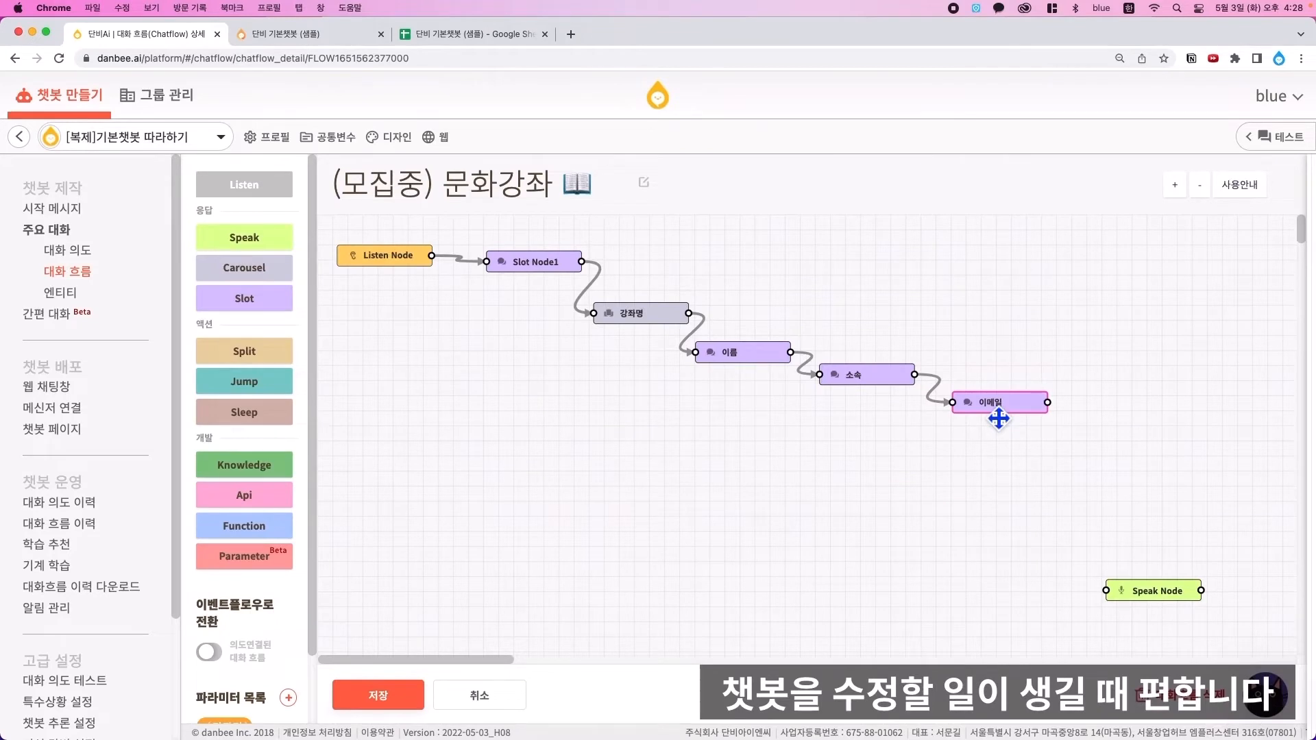
- Give the 이름 slot a question stored in the 이름 parameter and always ask it
double_click(771, 360)
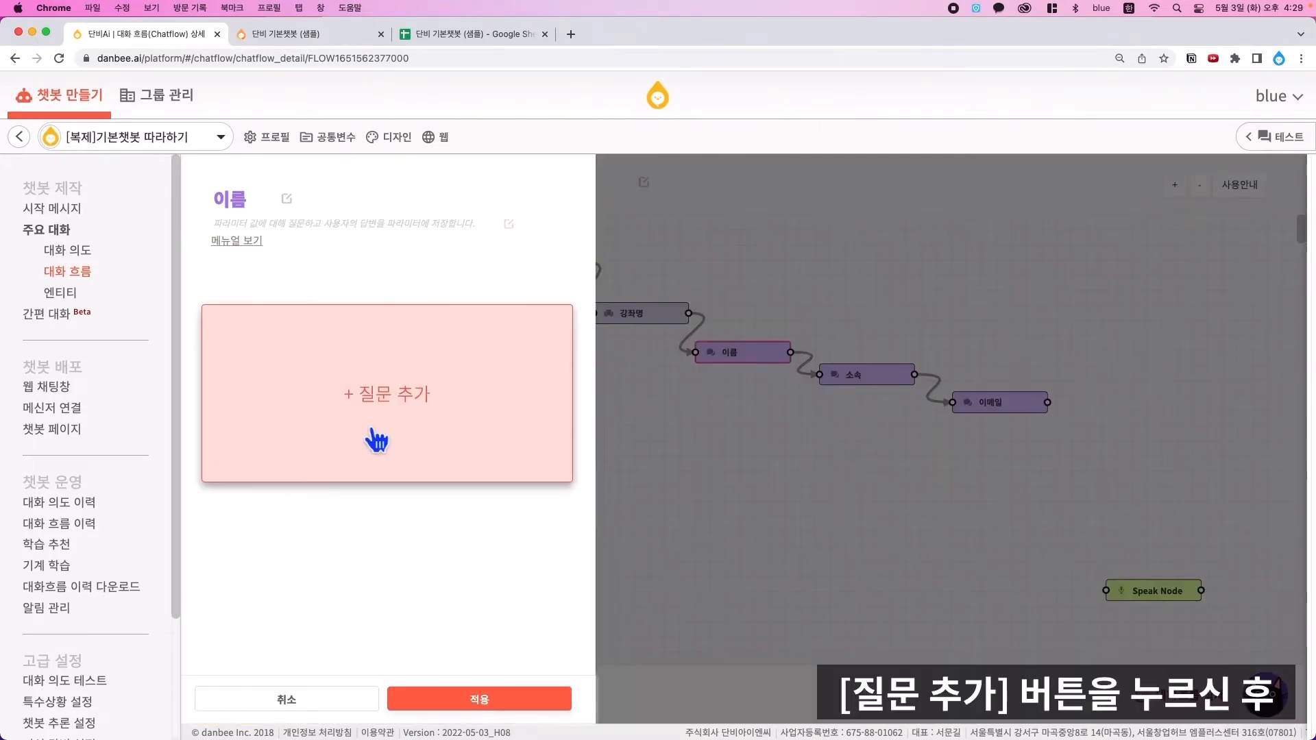
click(412, 420)
click(411, 307)
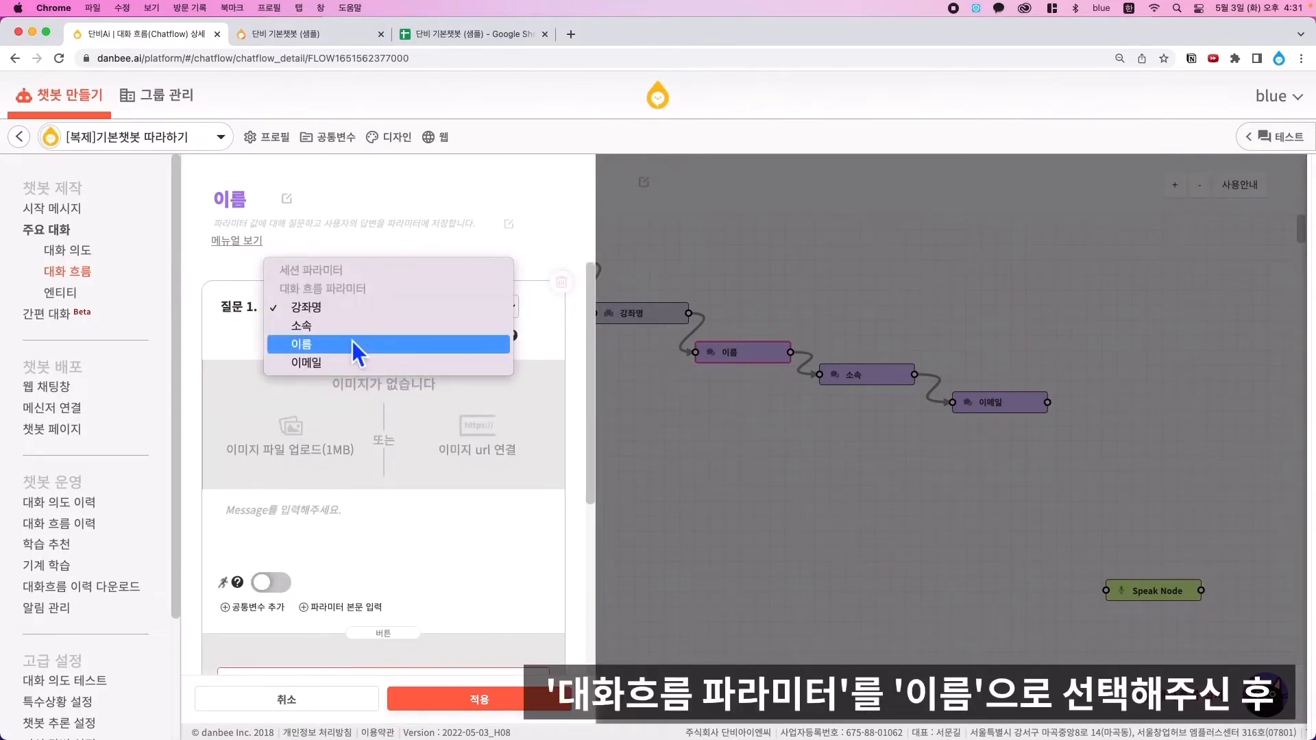
click(355, 344)
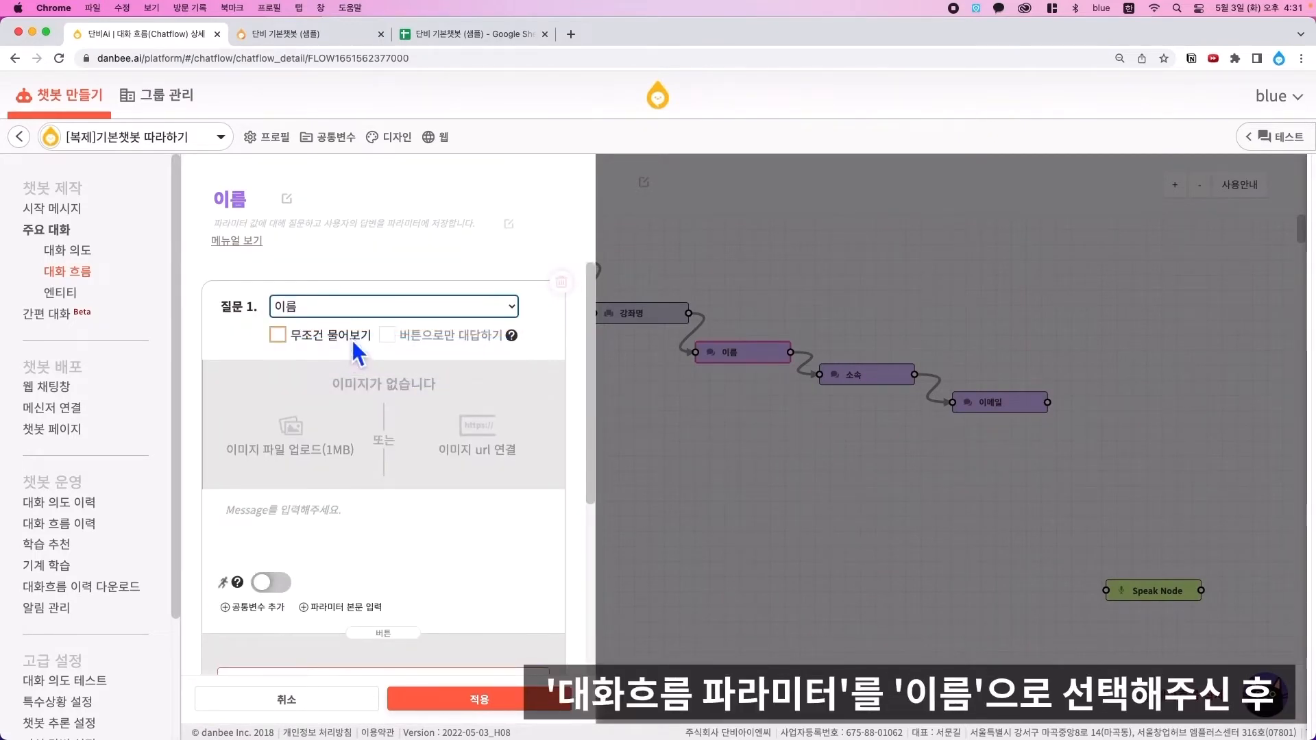
click(280, 338)
scroll(385, 427, down, 2)
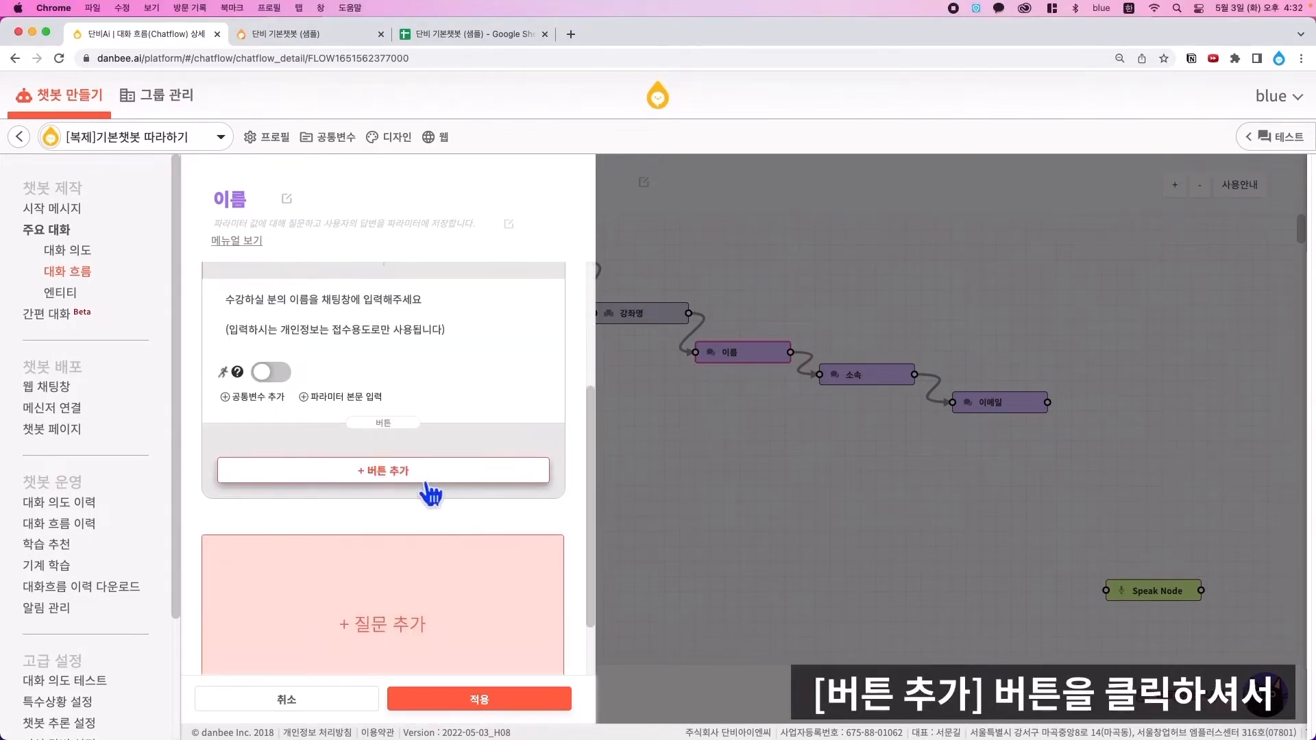
- Add a 처음부터 button calling the 시작 flow to the name question, then apply and save
click(426, 470)
click(419, 464)
text(처음버)
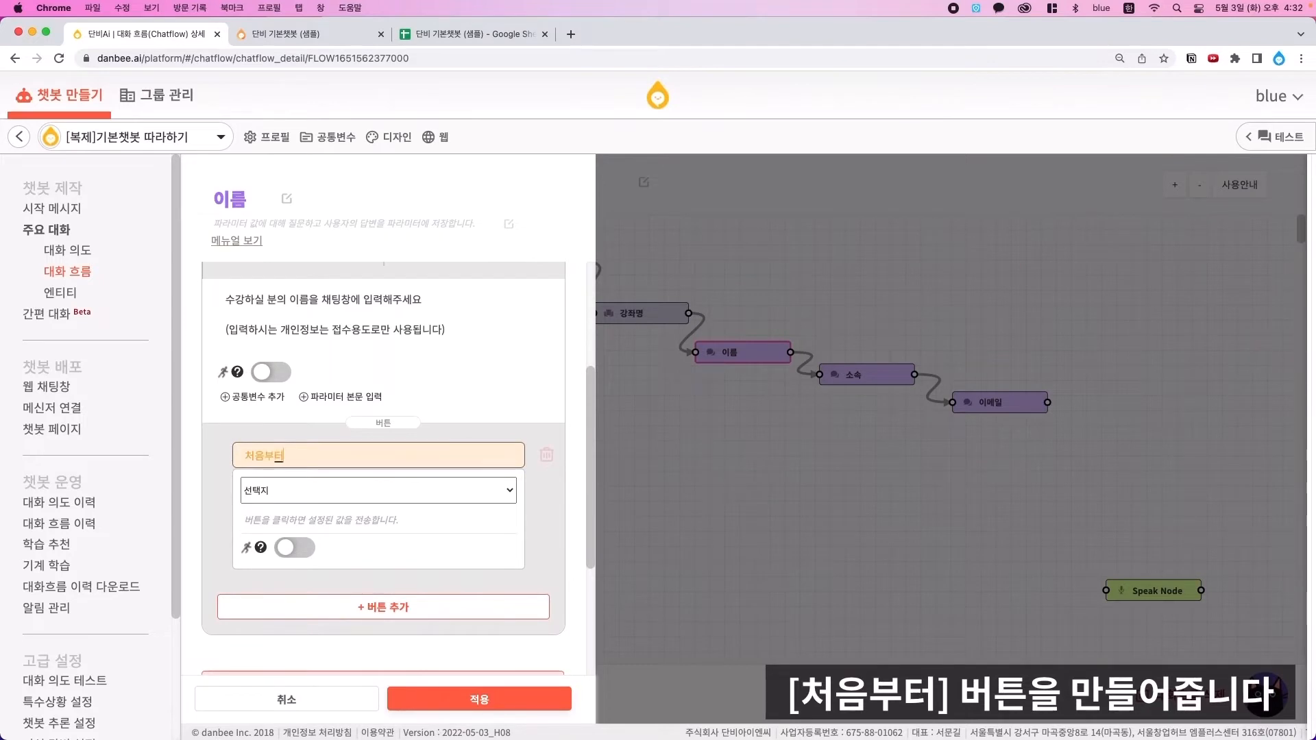
text(터)
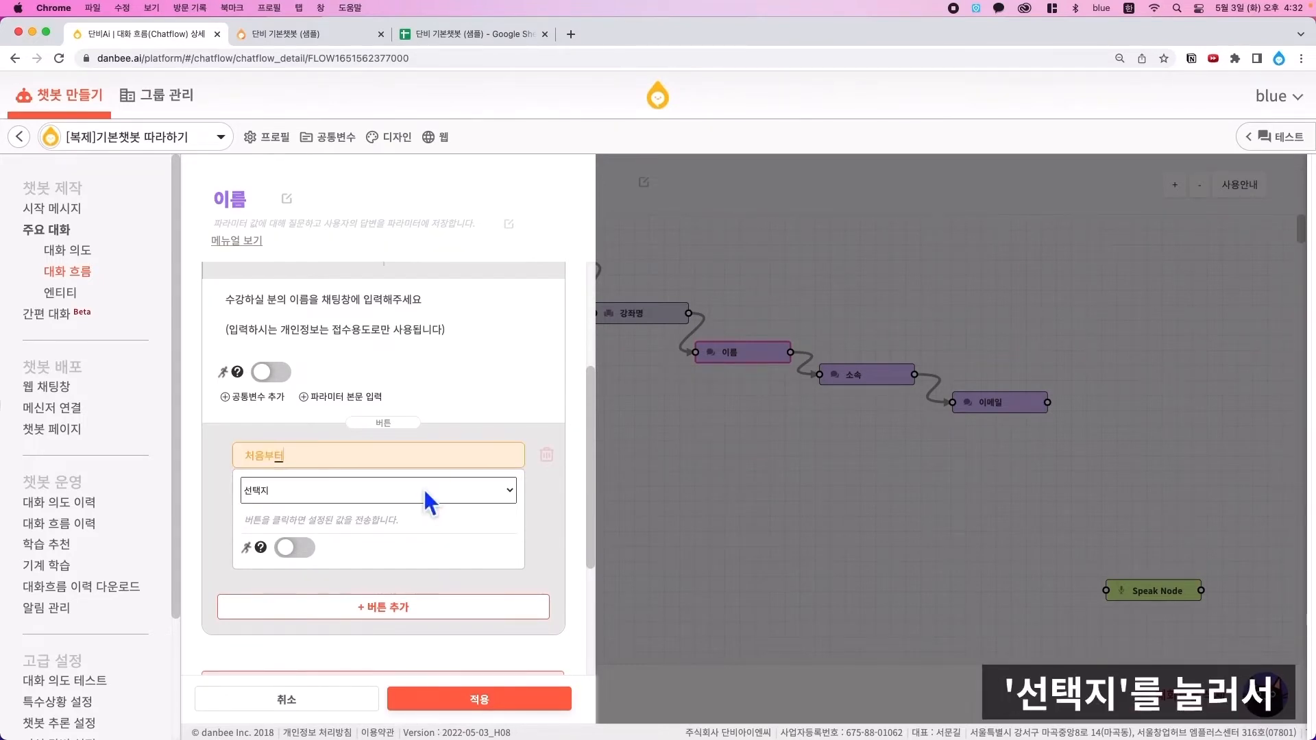
click(425, 489)
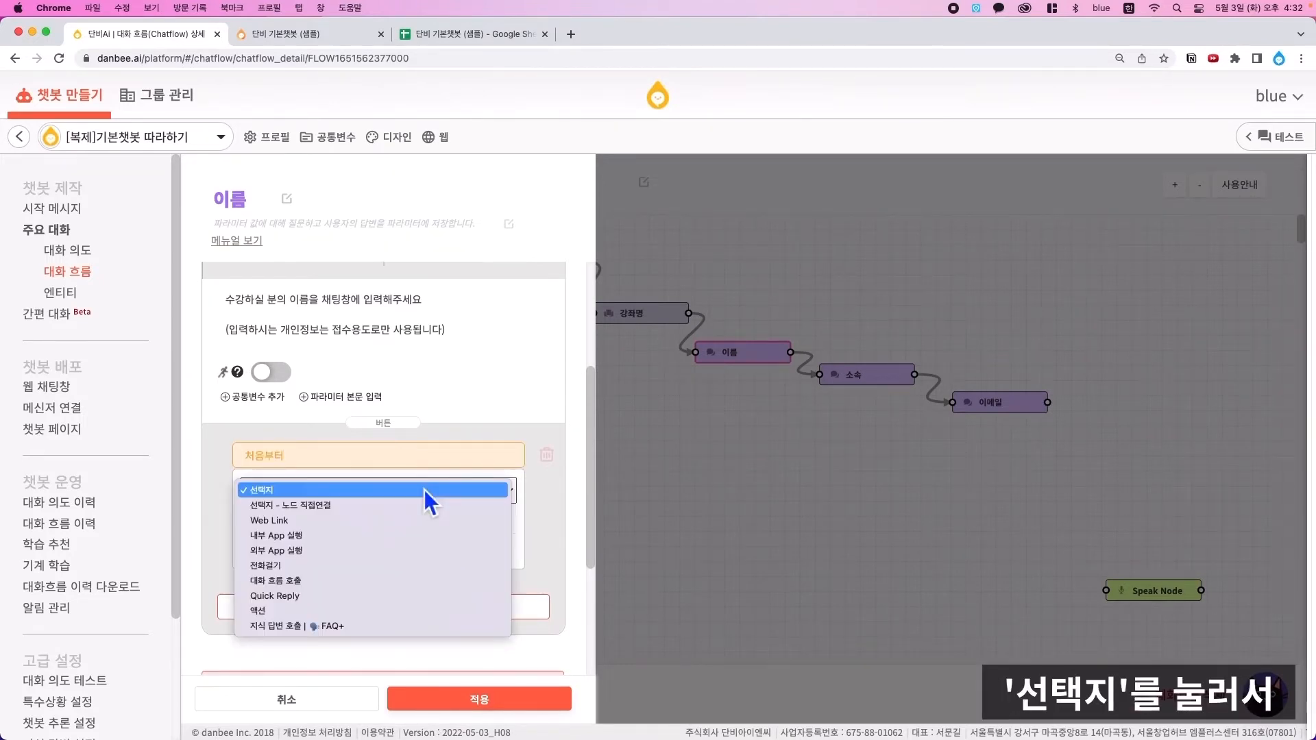
click(319, 582)
click(357, 526)
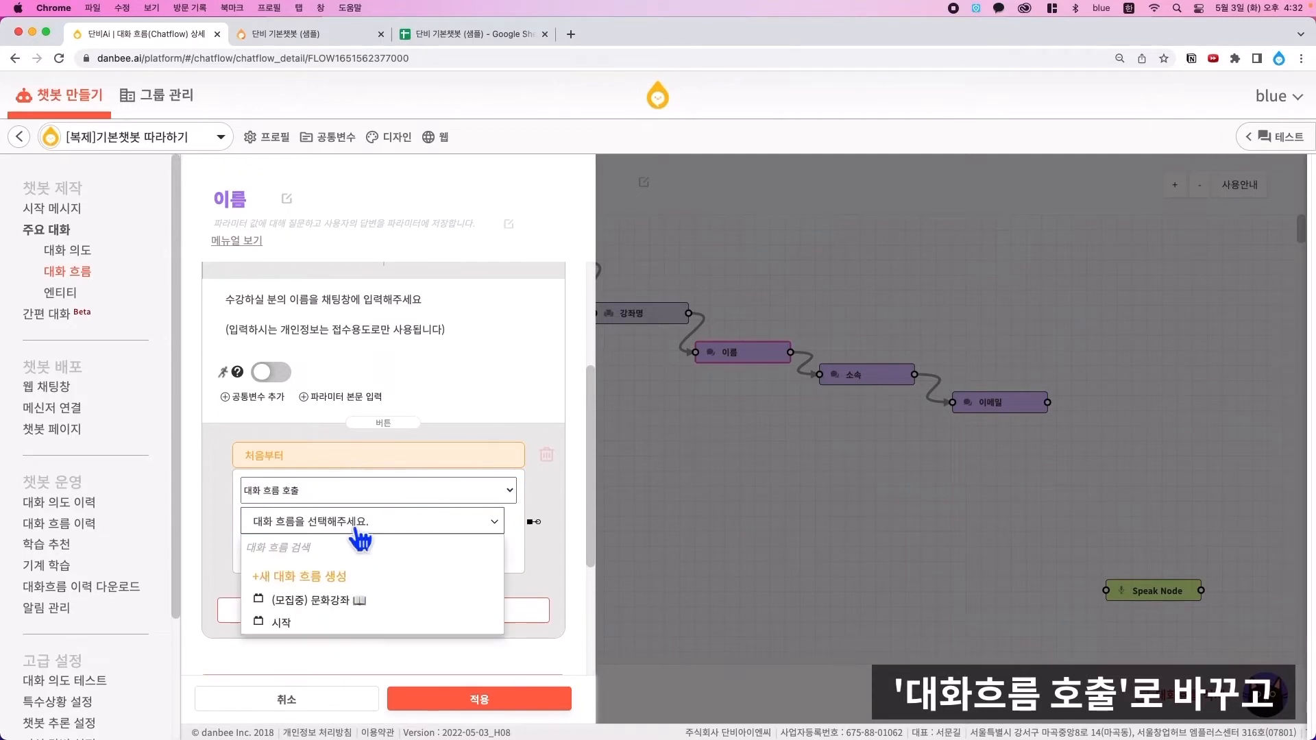
click(352, 626)
click(515, 713)
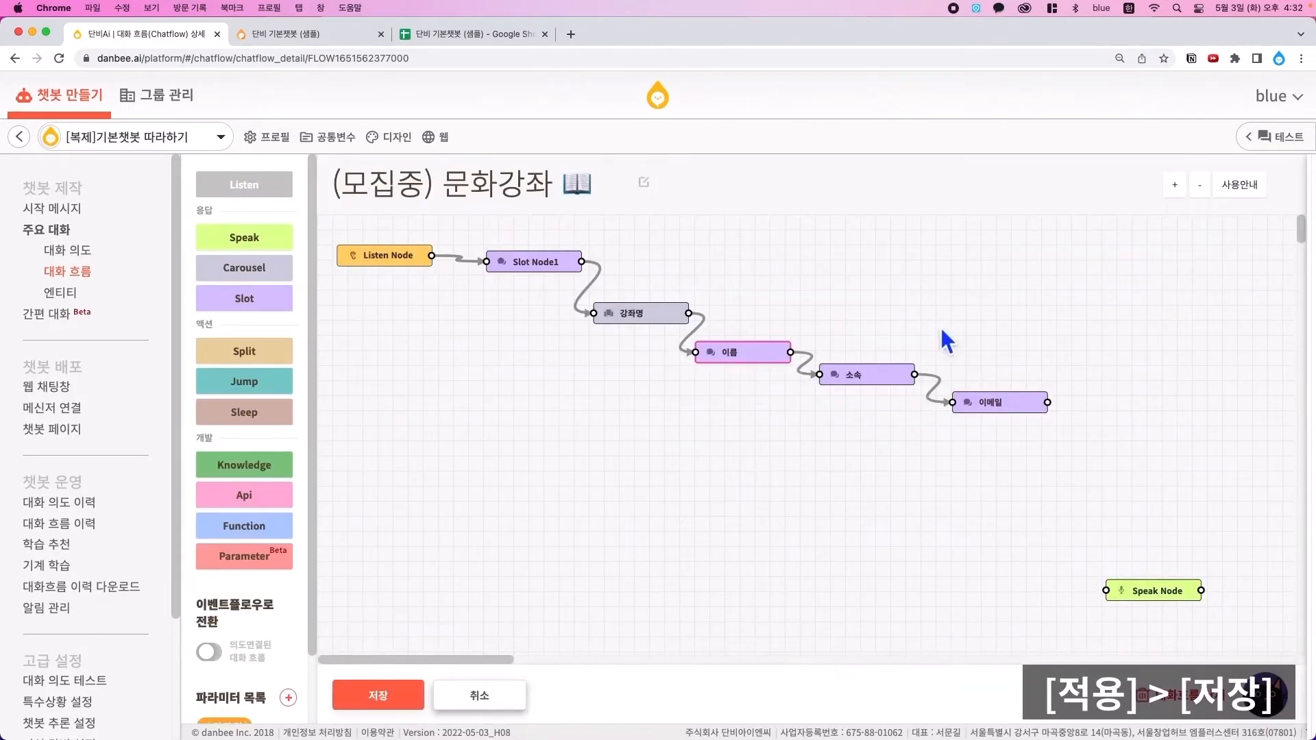
click(376, 703)
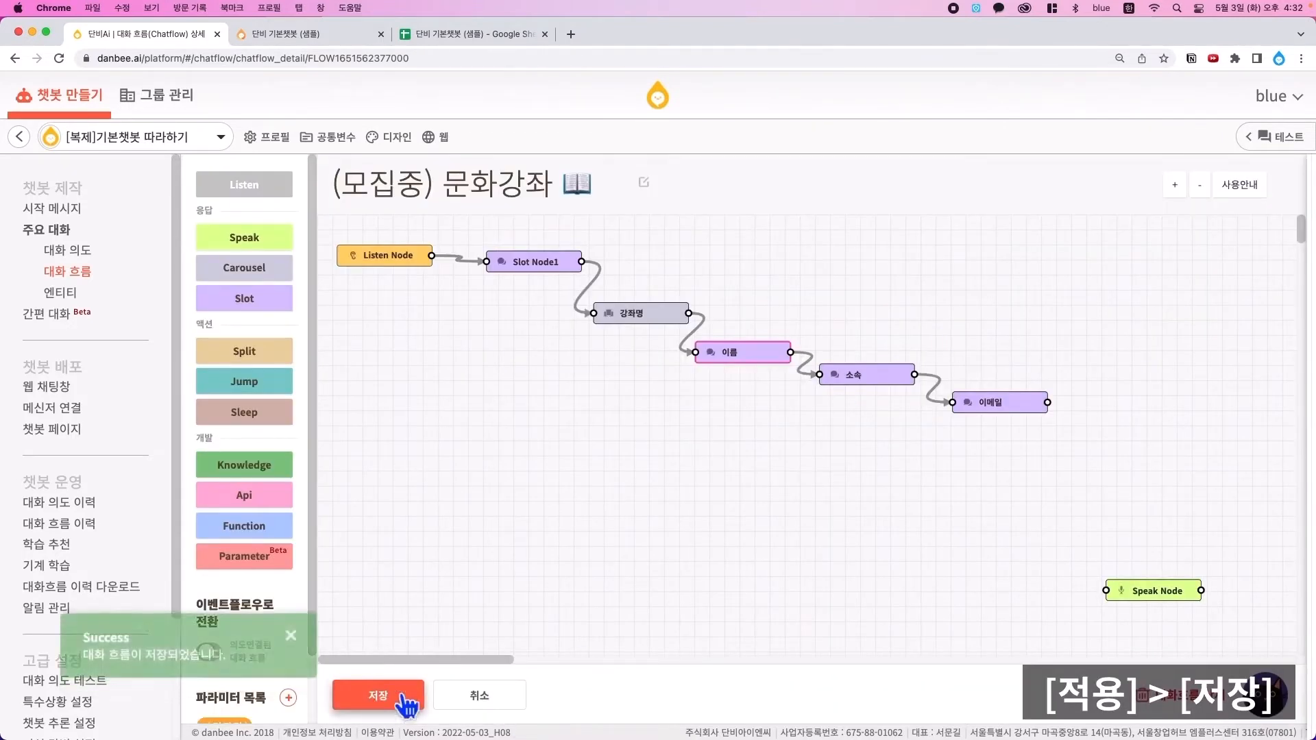
- Add question 1 to the 소속 slot, storing its answer in the 소속 parameter
double_click(874, 379)
click(389, 411)
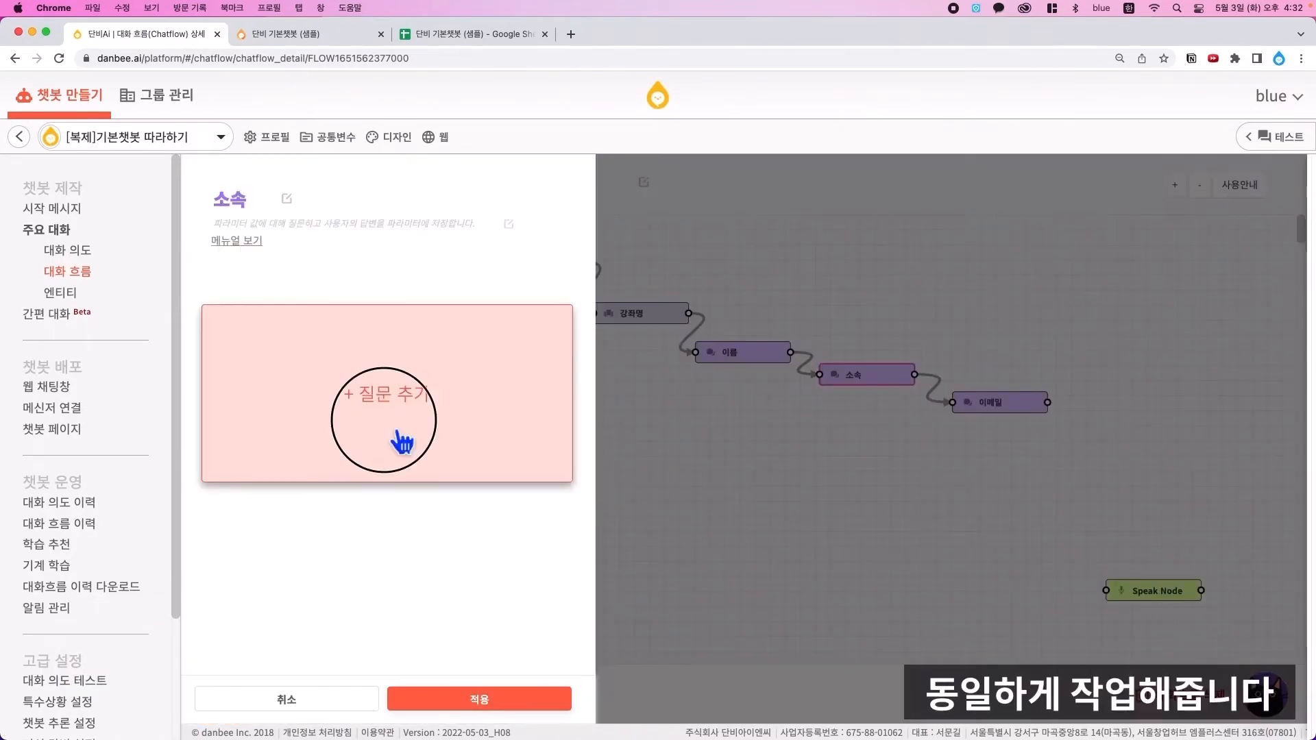
click(323, 312)
click(364, 330)
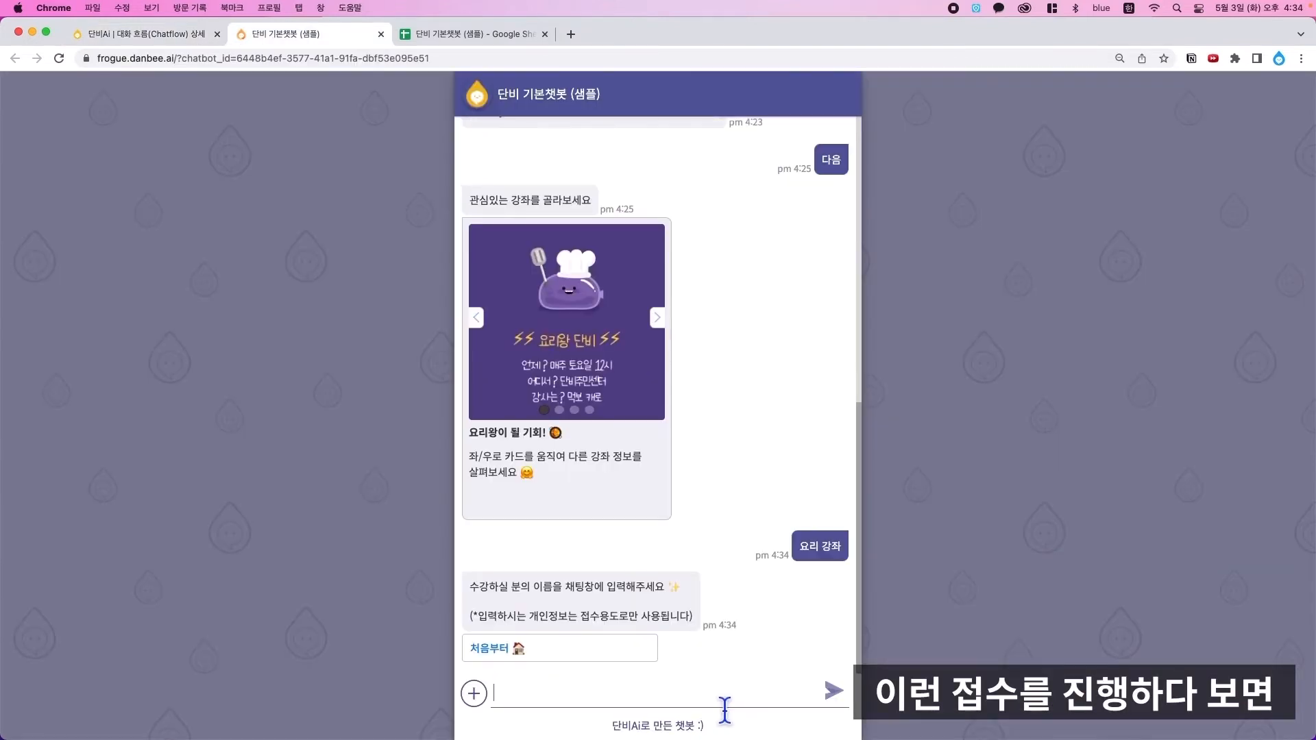
- Answer the bot's name question with a test name, then send 뒤로 to go back a question
text(블)
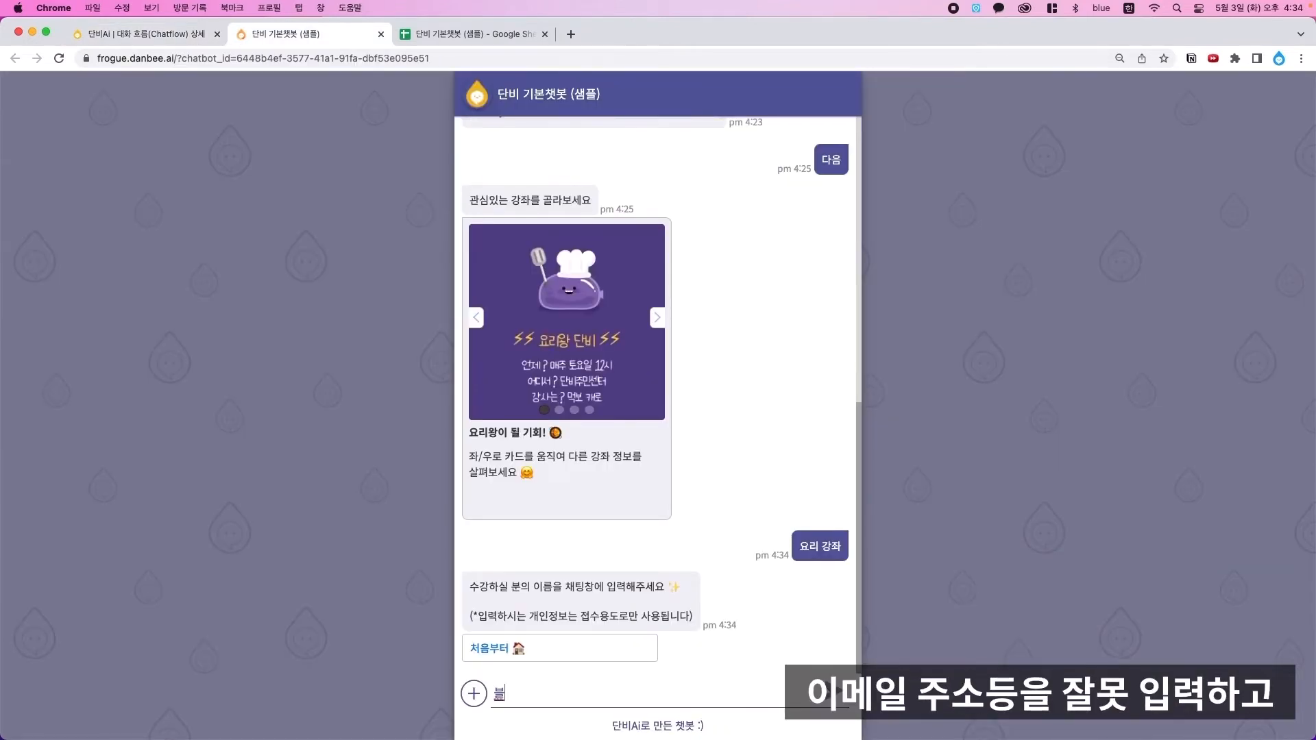
text(루)
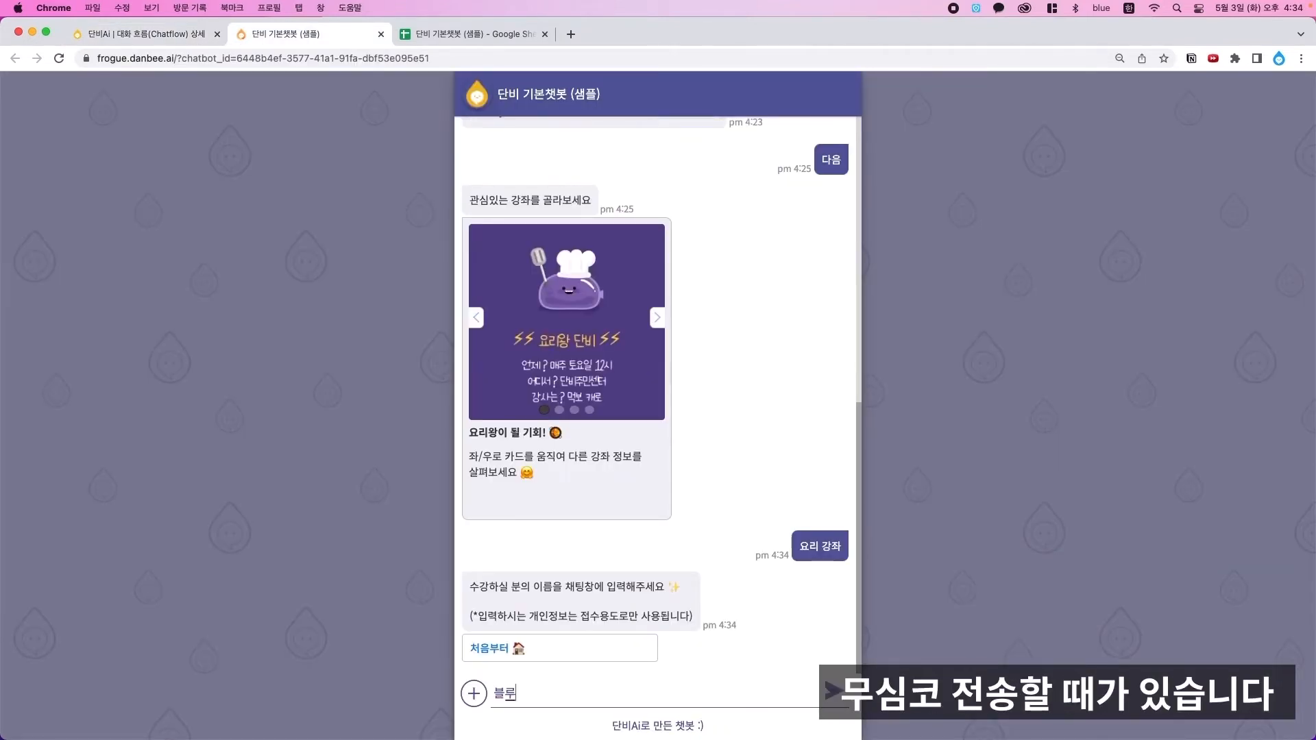
text( ㅇㅇ)
key(Return)
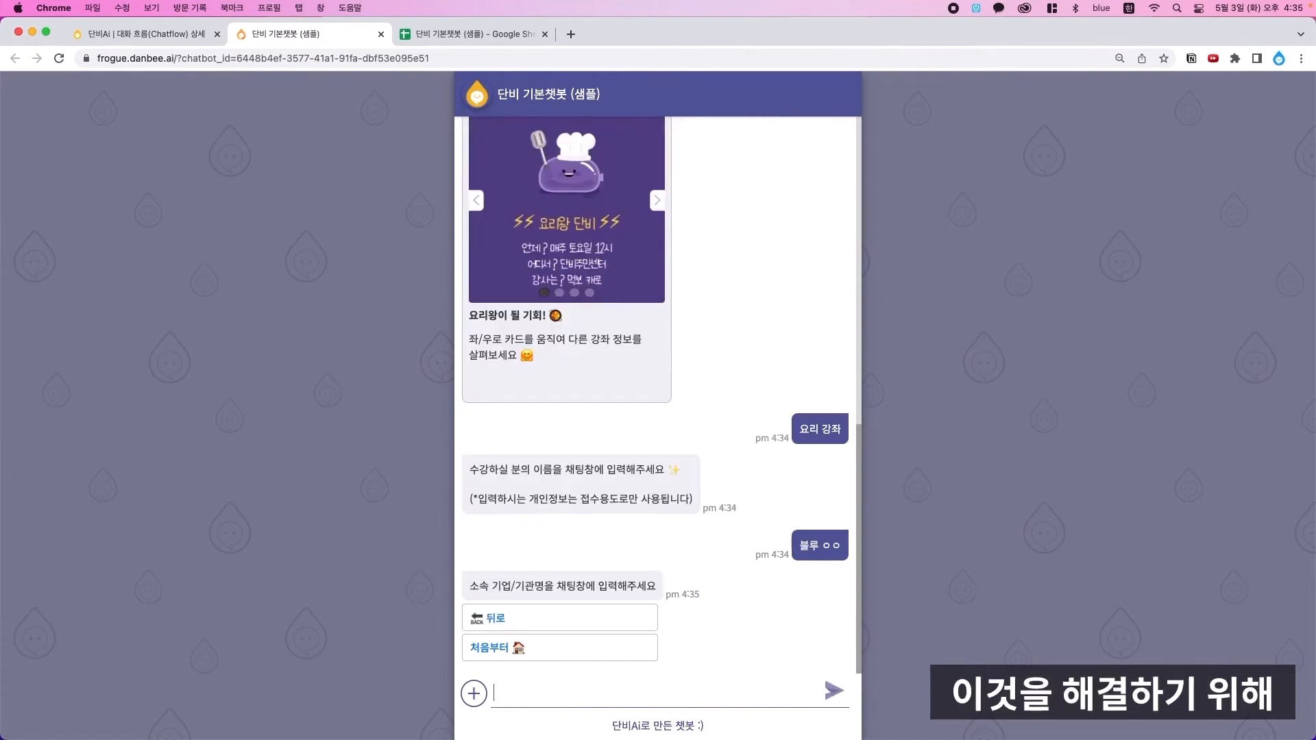
click(636, 626)
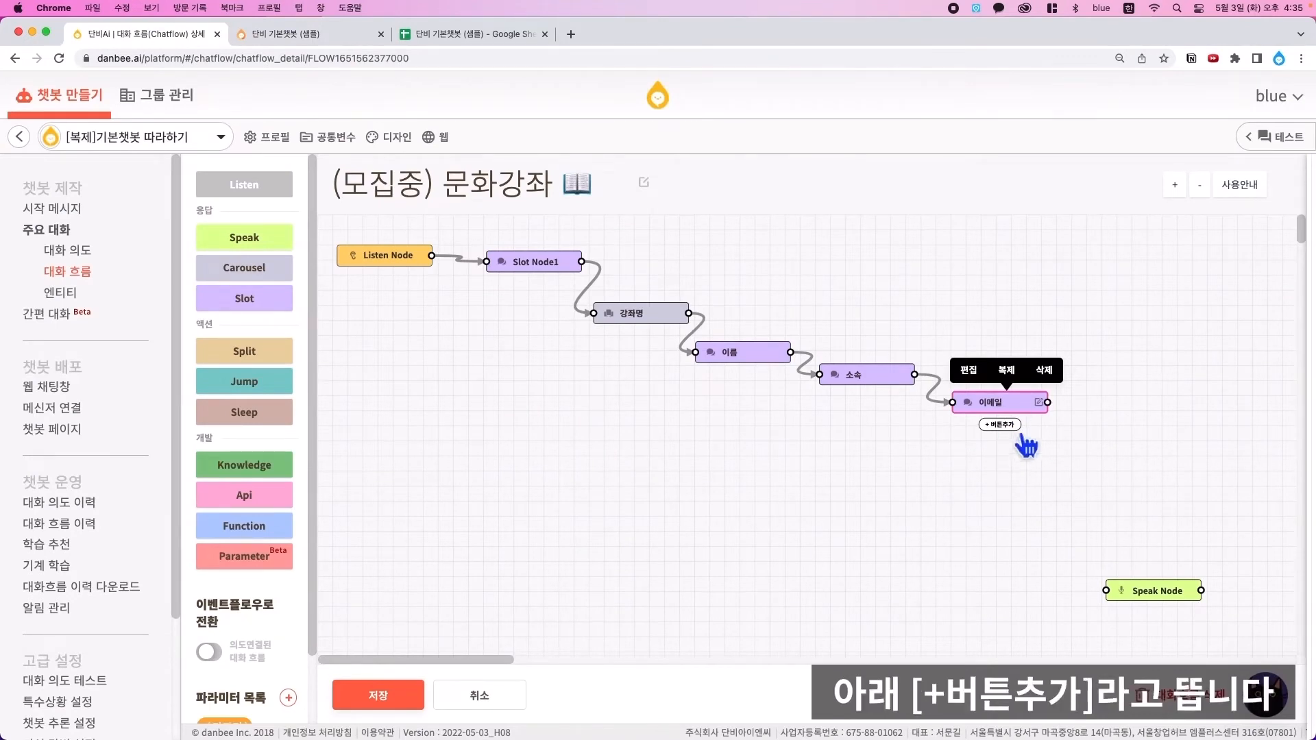
- Add a 뒤로 button to the 이메일 slot and link it back to 소속
click(1005, 426)
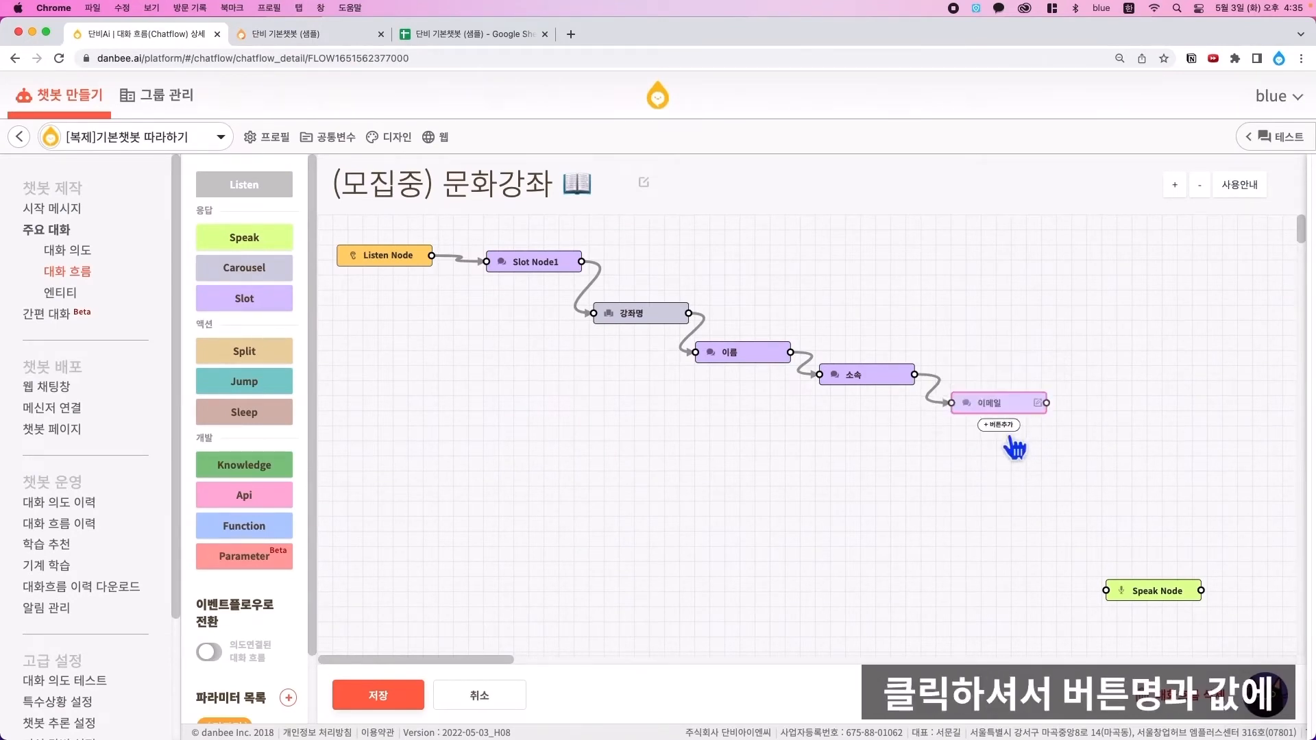
text(뒤로)
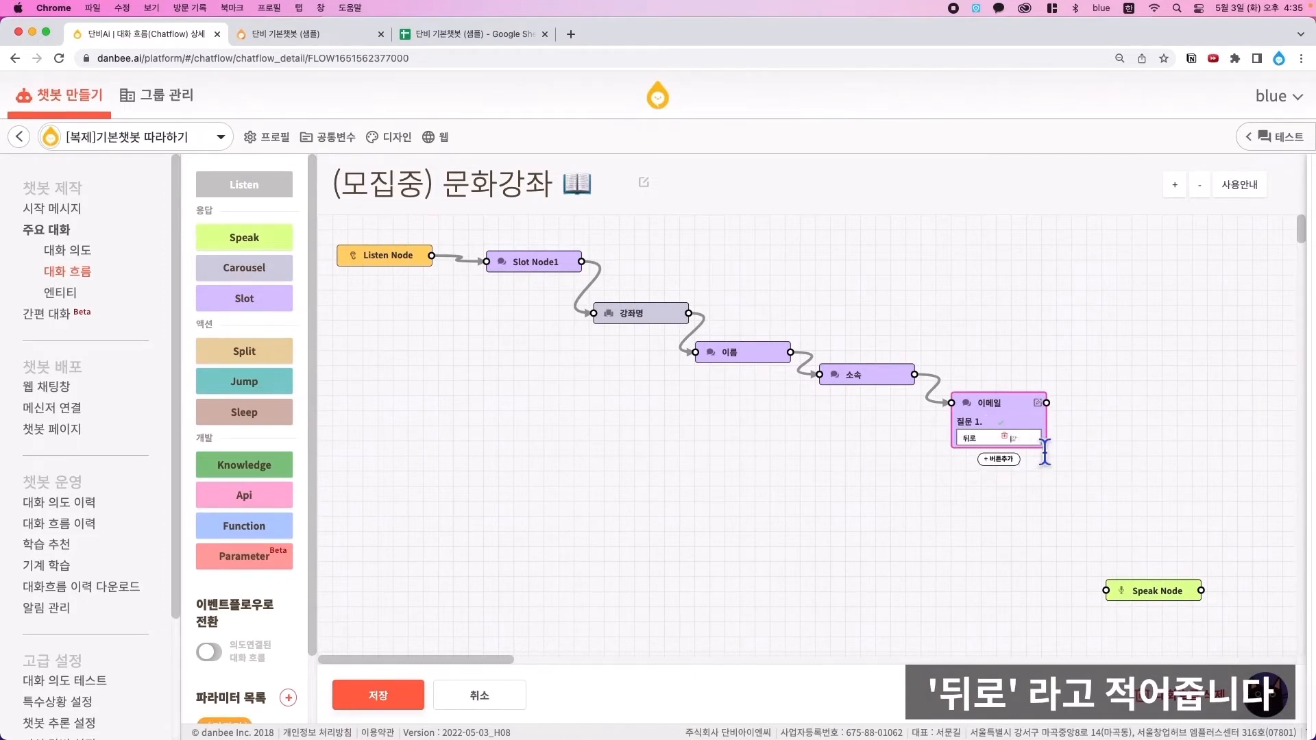
click(1053, 450)
click(1042, 438)
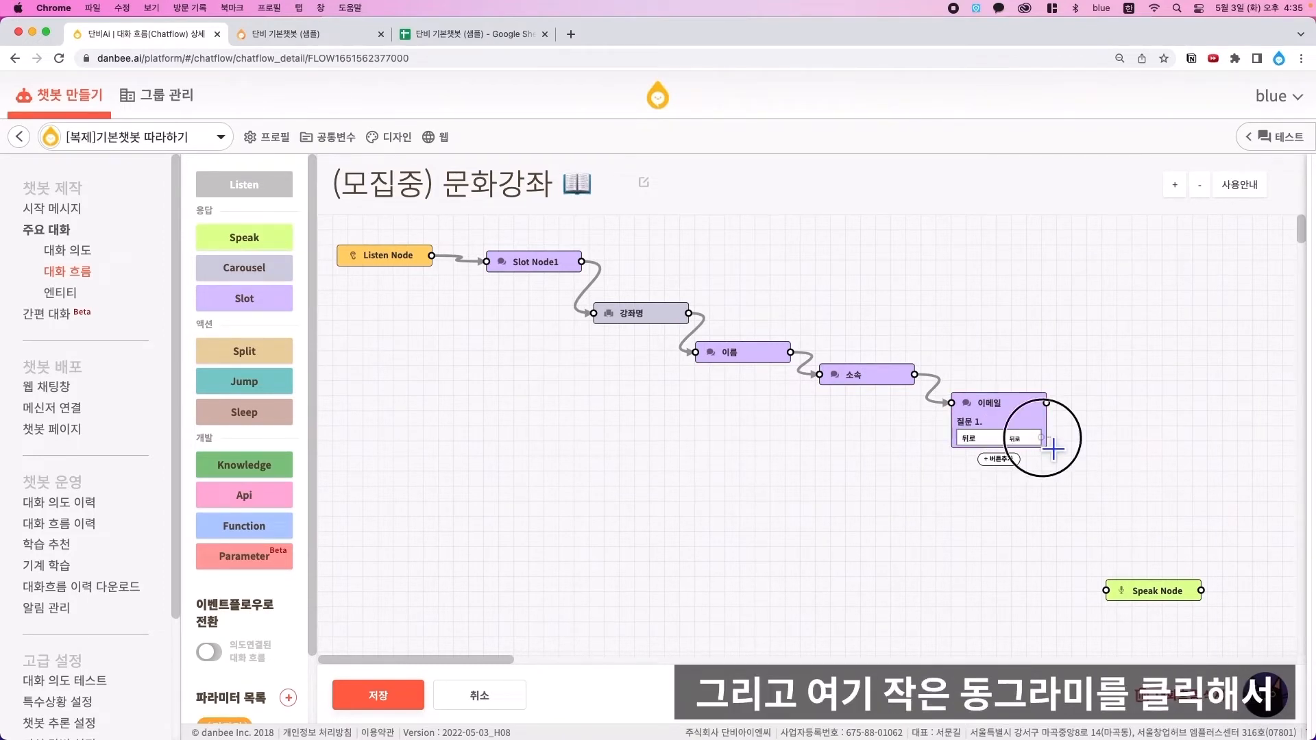
drag(1053, 450, 827, 384)
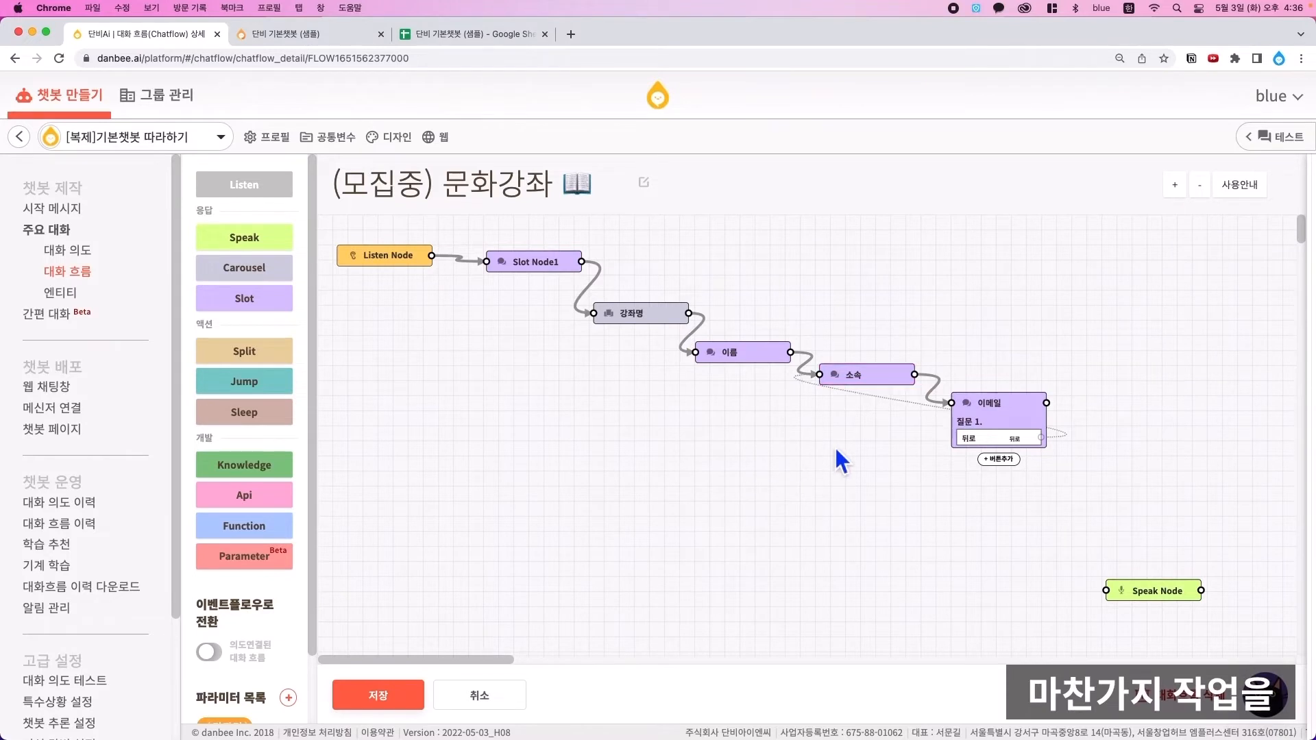
- Add a 뒤로 button to the 소속 slot and link it back to 이름
click(891, 378)
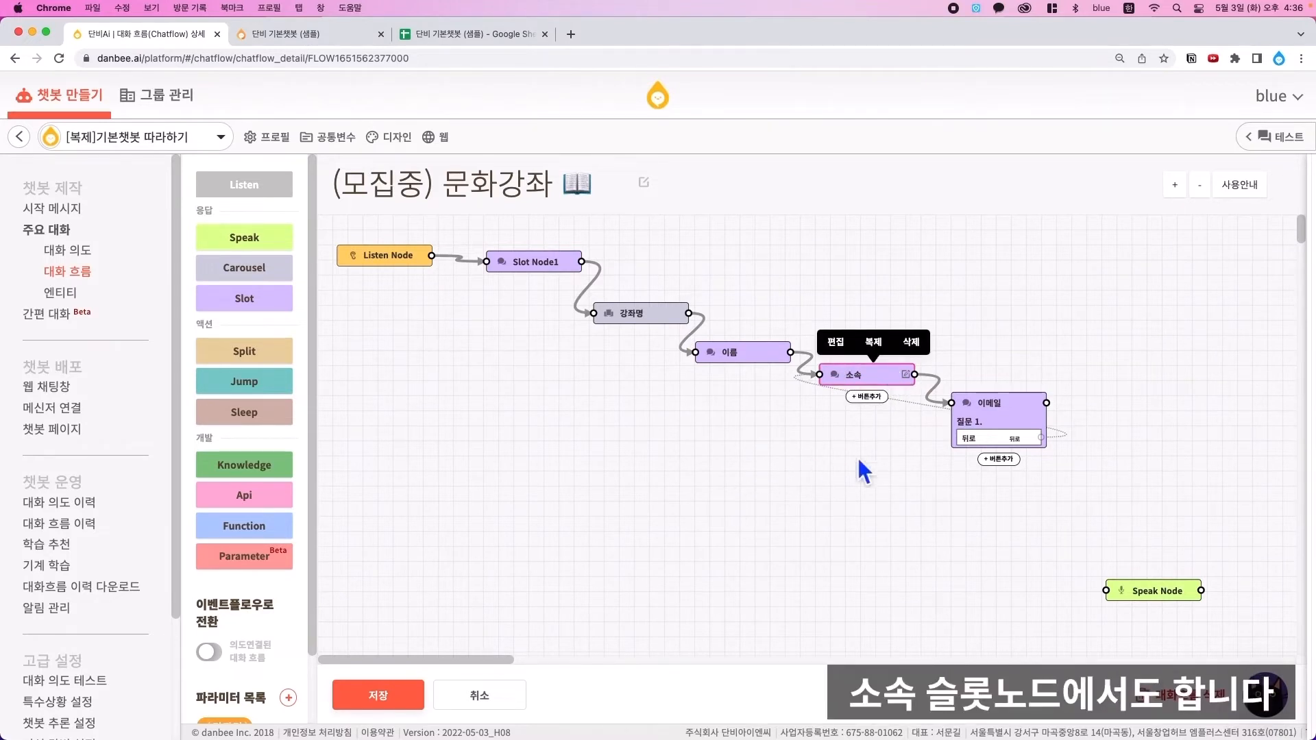
click(918, 454)
drag(909, 409, 698, 355)
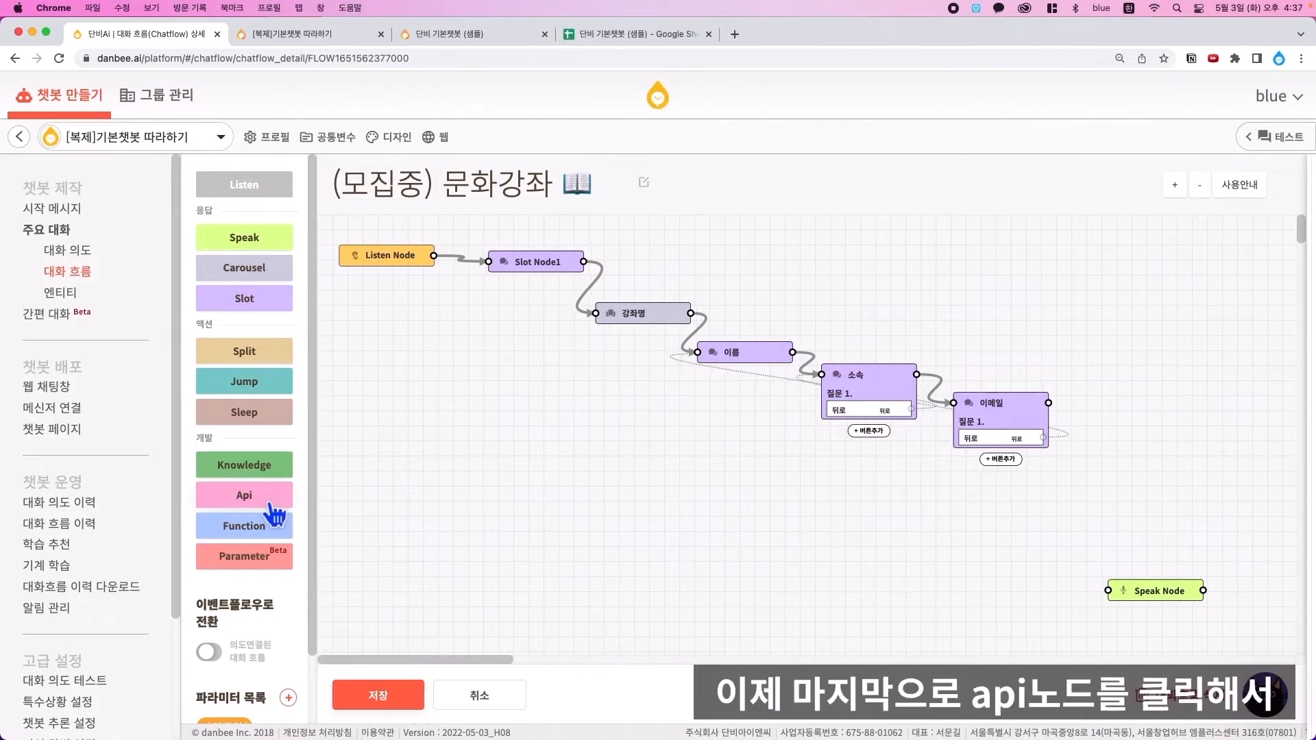
click(271, 506)
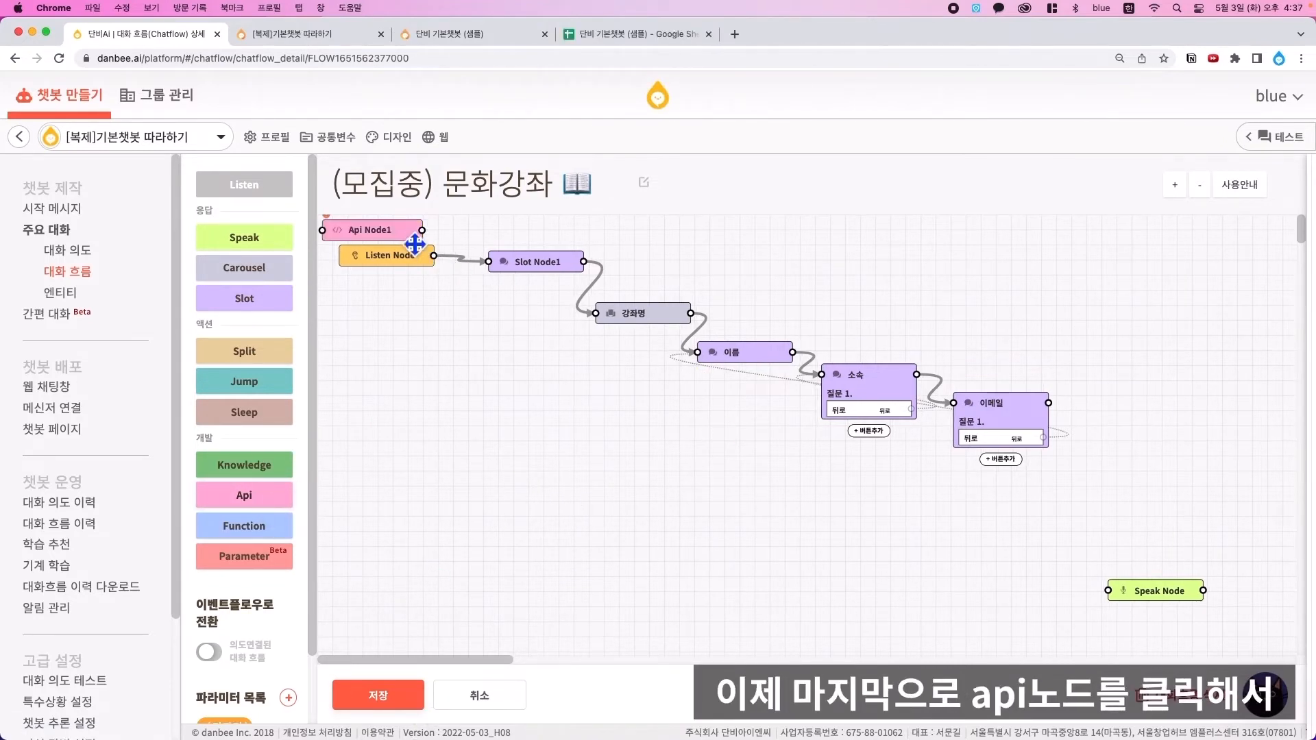
- Place Api Node1 beside the 이메일 slot and set its API to Google 스프레드시트 (행 추가)
drag(415, 244, 1100, 424)
double_click(1169, 425)
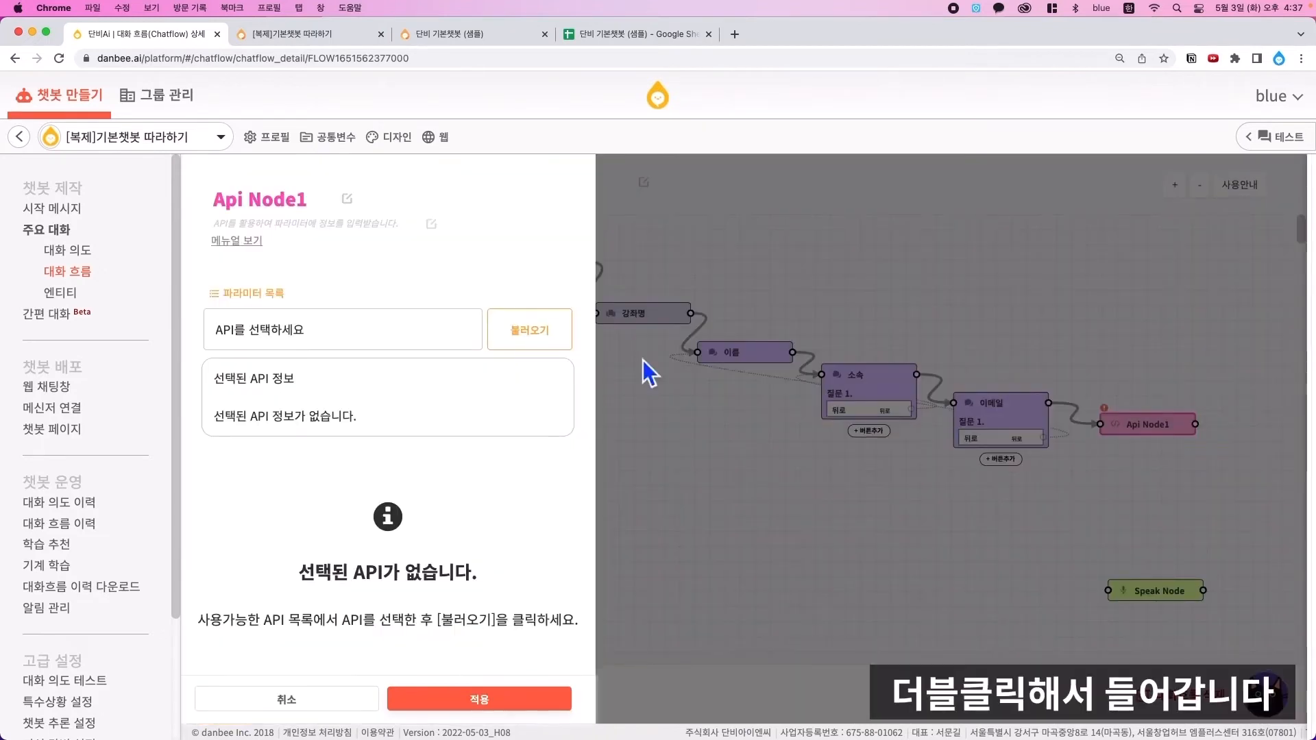
click(422, 345)
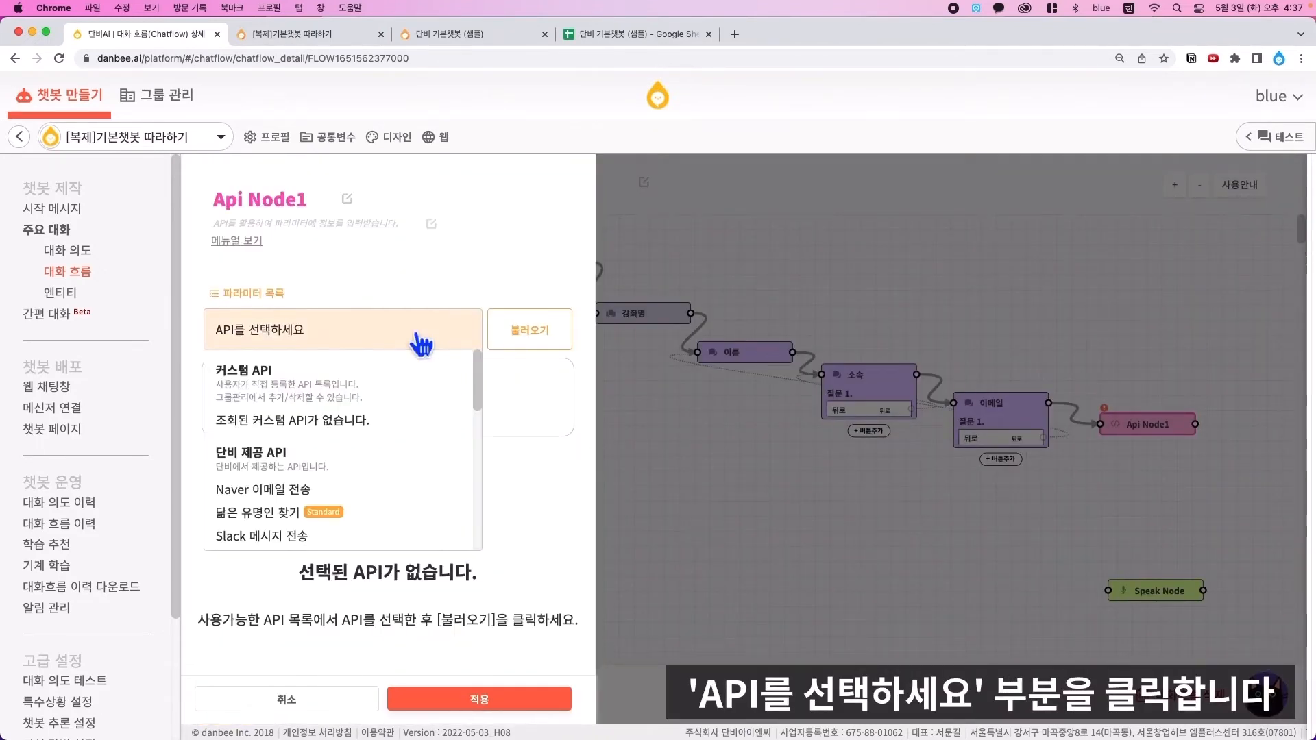
scroll(384, 449, down, 5)
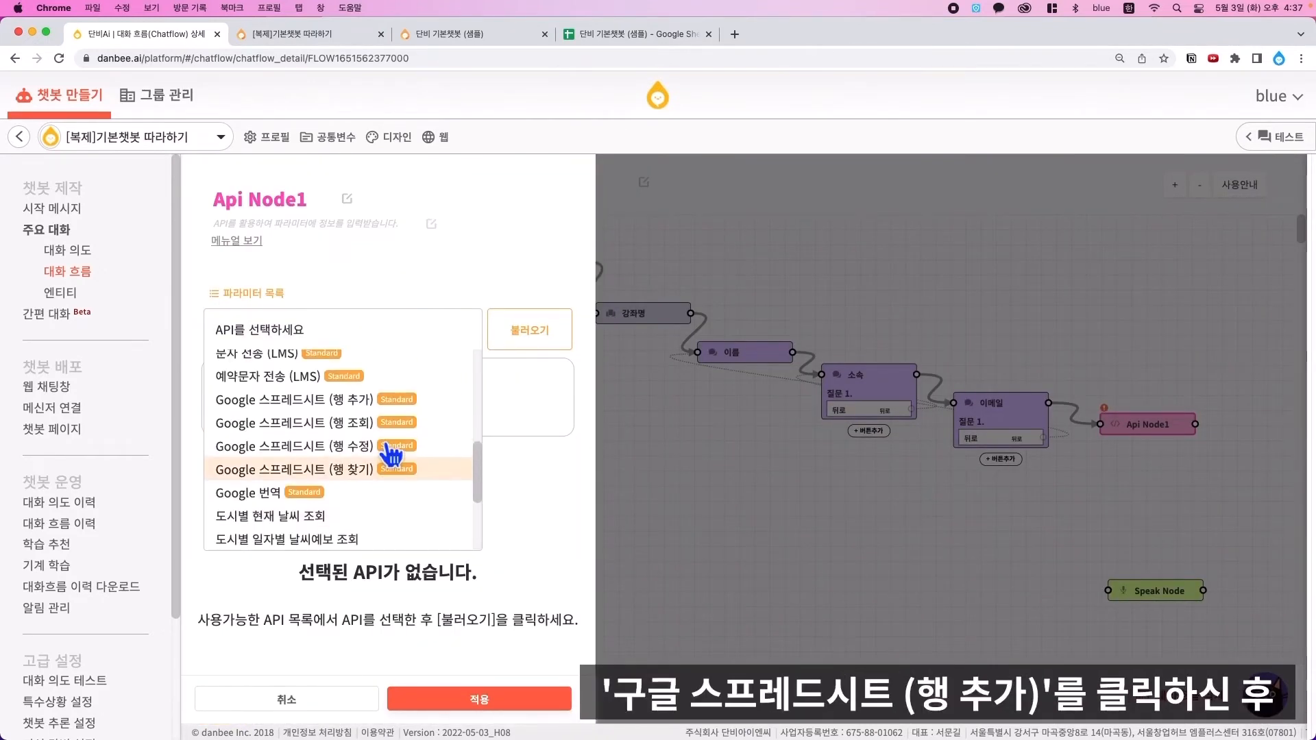
click(331, 410)
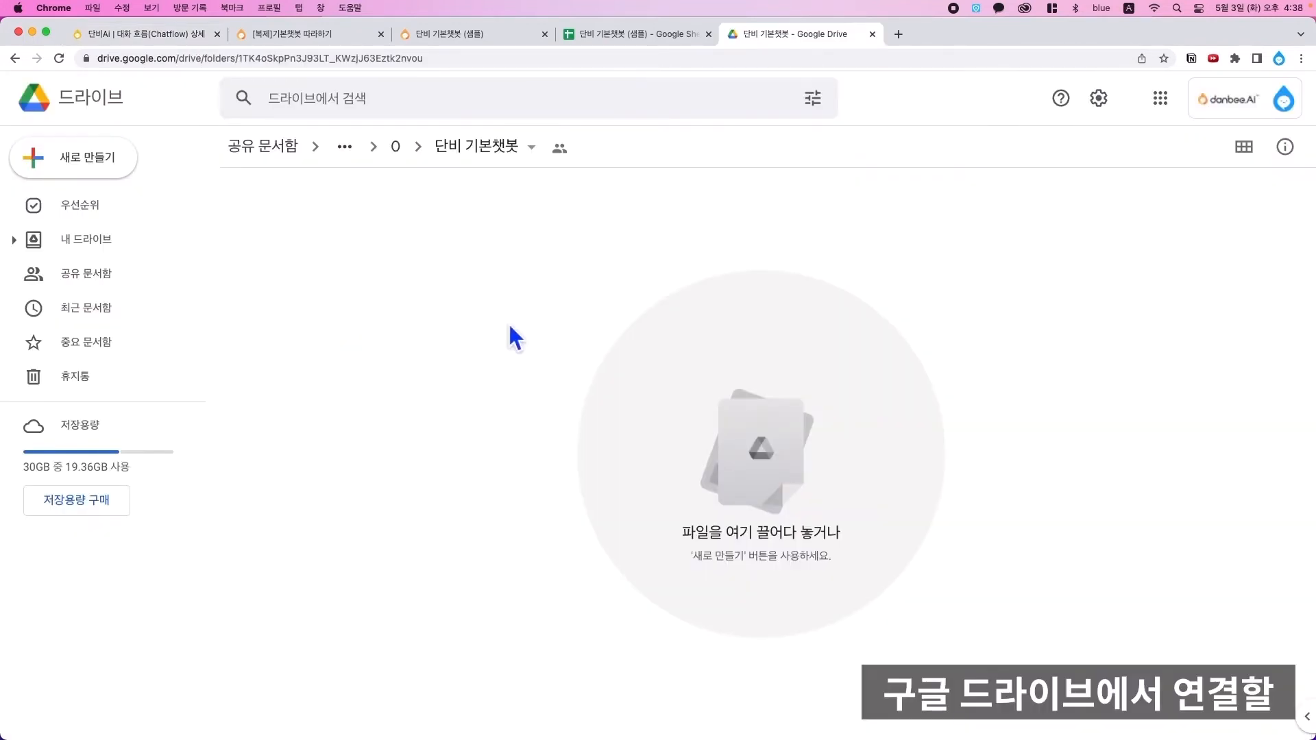
- Create a blank Google spreadsheet in the shared 단비 기본챗봇 folder
right_click(441, 281)
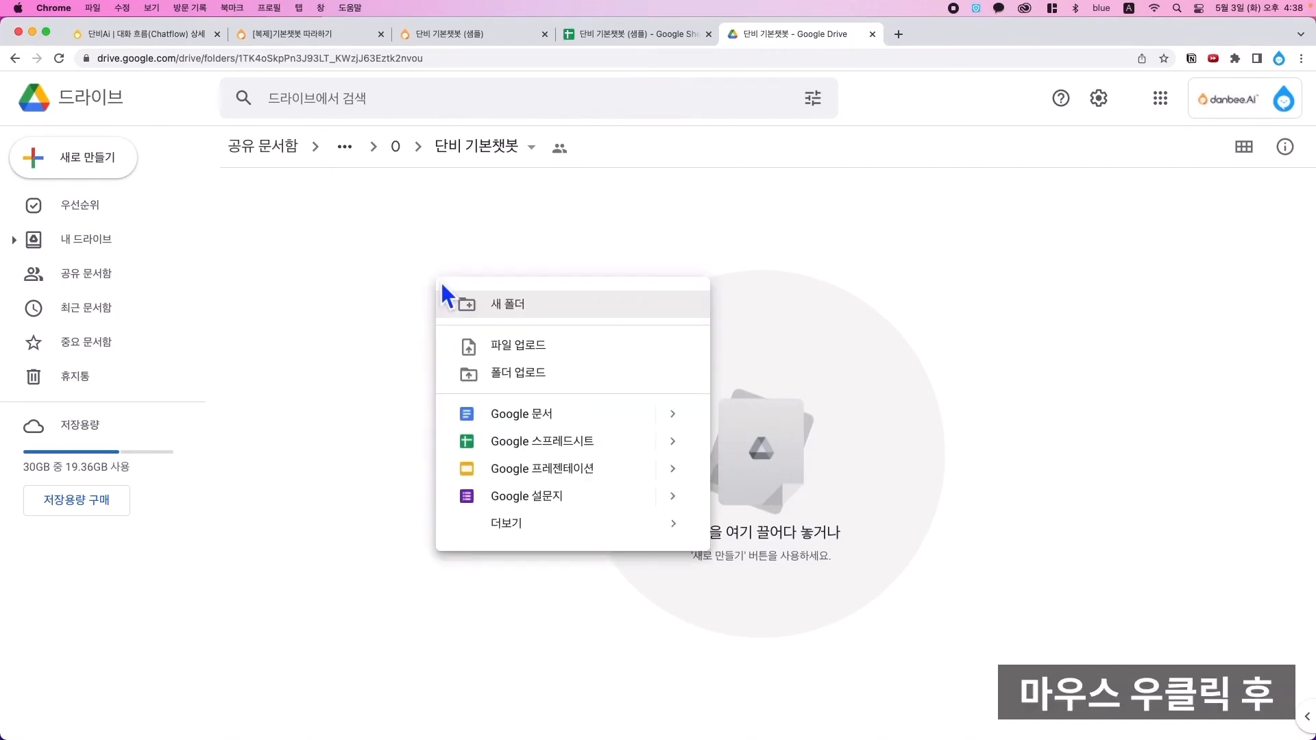
click(650, 453)
click(830, 447)
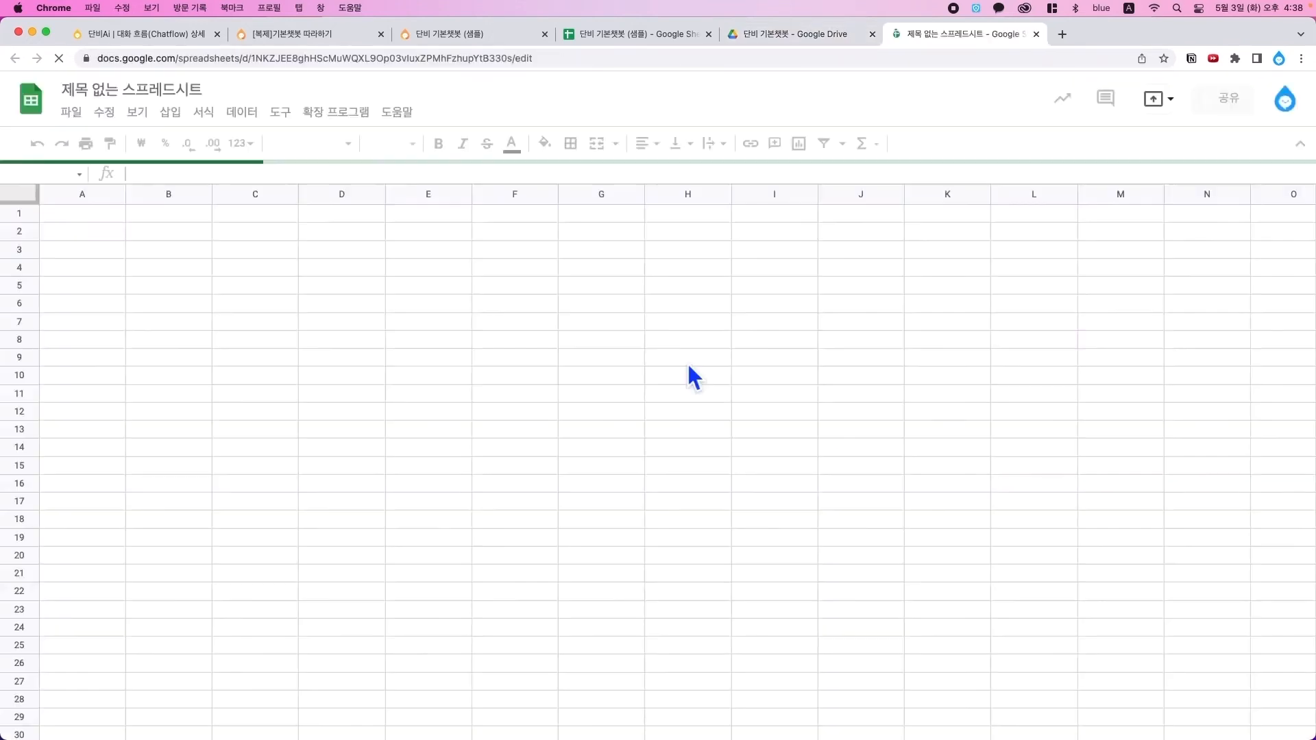
- Rename the untitled spreadsheet to '단비 기본챗봇 샘플'
click(196, 96)
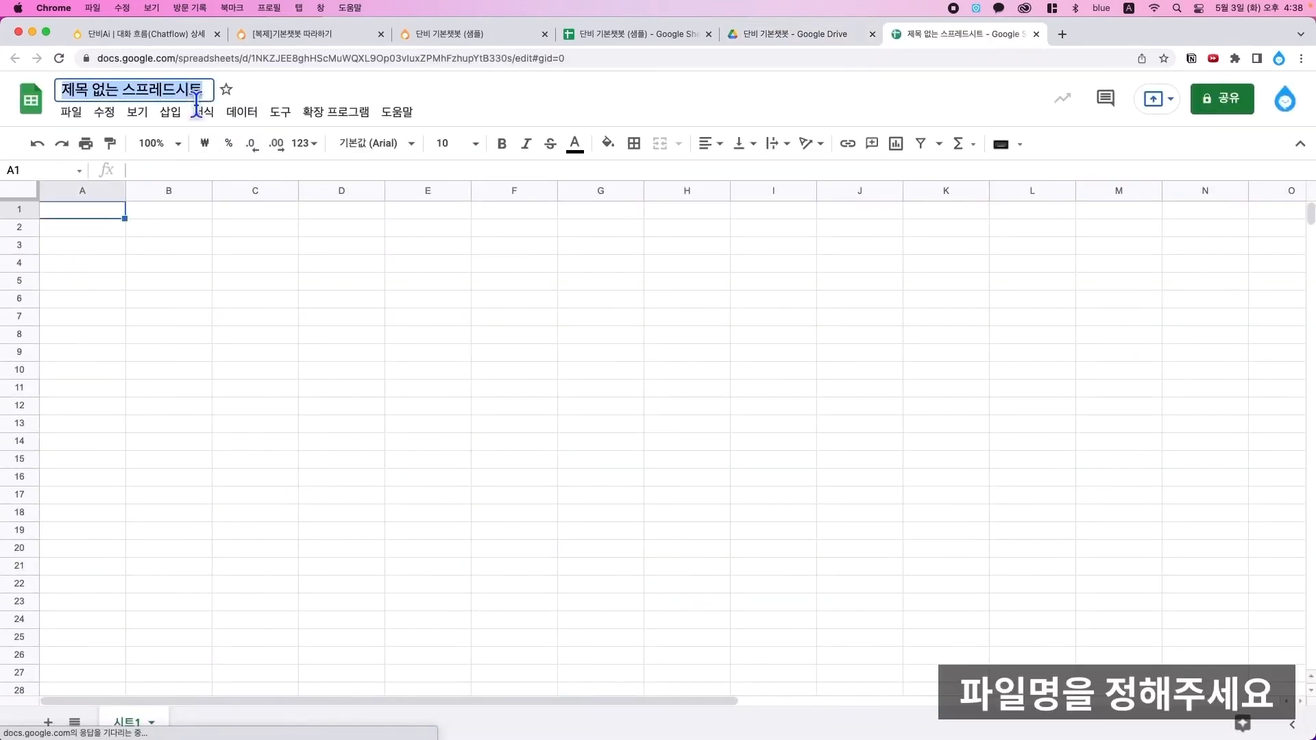
text(단비 기본챗봇 샘플)
key(Return)
- Enter headers 타임스탬프, 강좌명, 이름, 소속, 연락처 in cells A1–E1
click(86, 212)
text(탬)
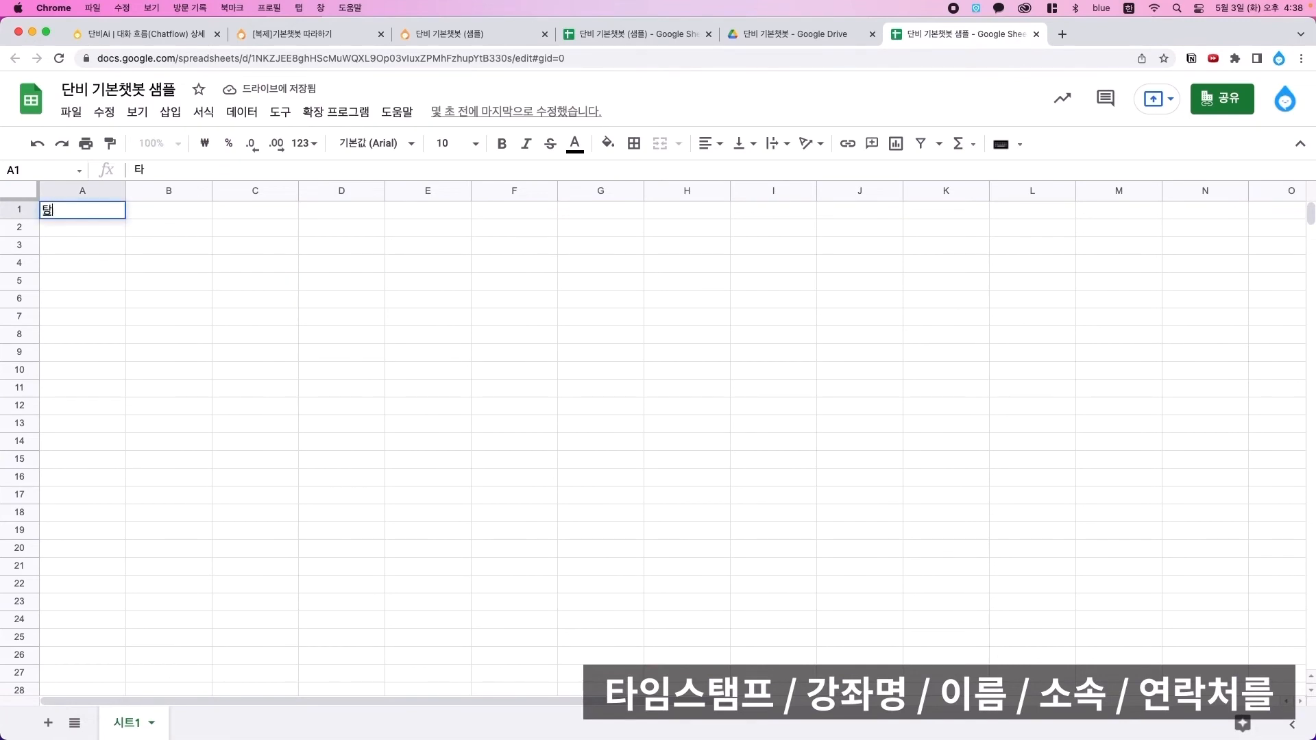
text(임스탬프)
key(Tab)
text(강좌명)
key(Tab)
text(이름)
key(Tab)
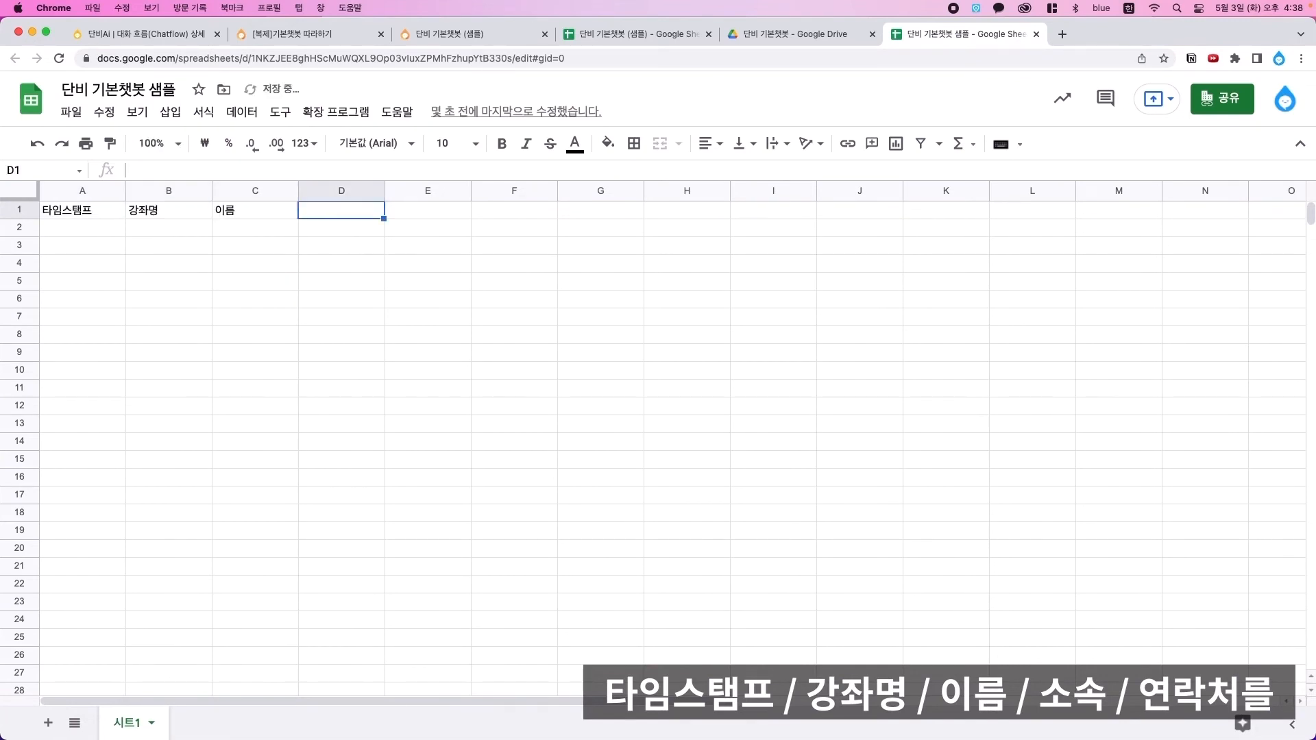
text(소속)
key(Tab)
text(연락ㅊ)
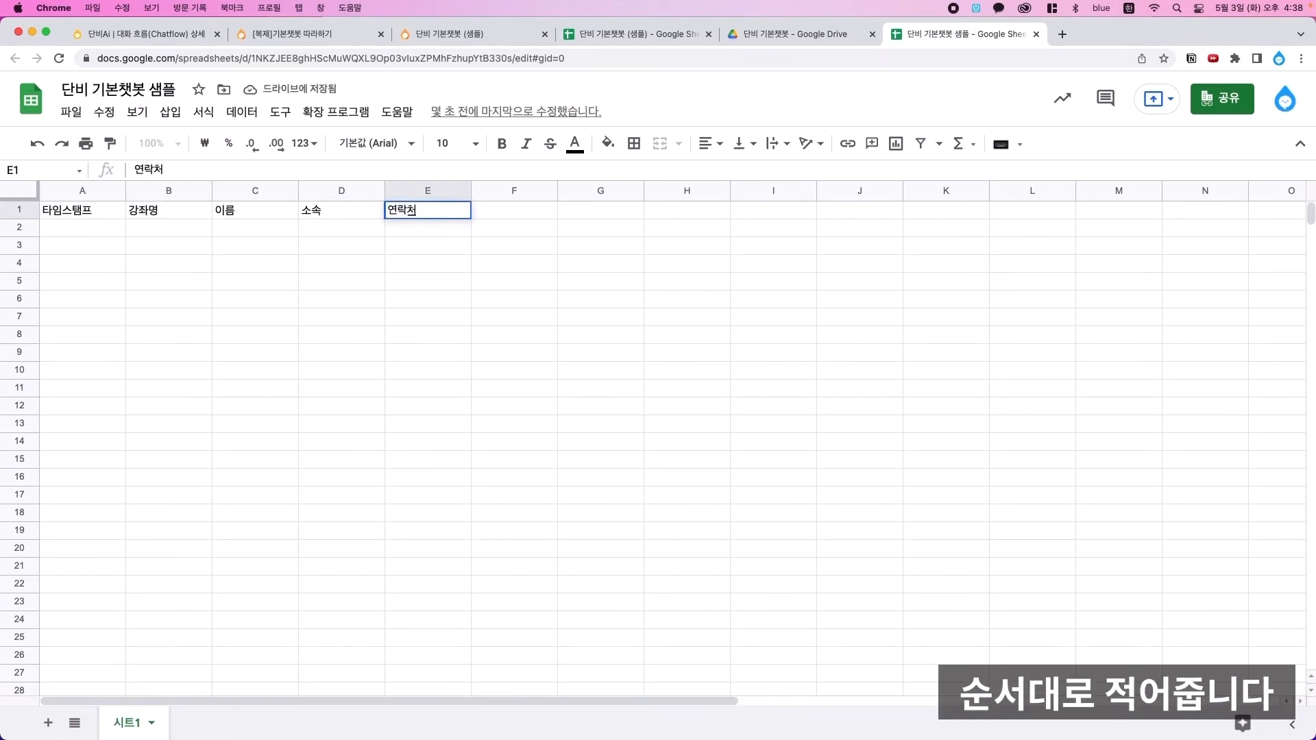
click(421, 359)
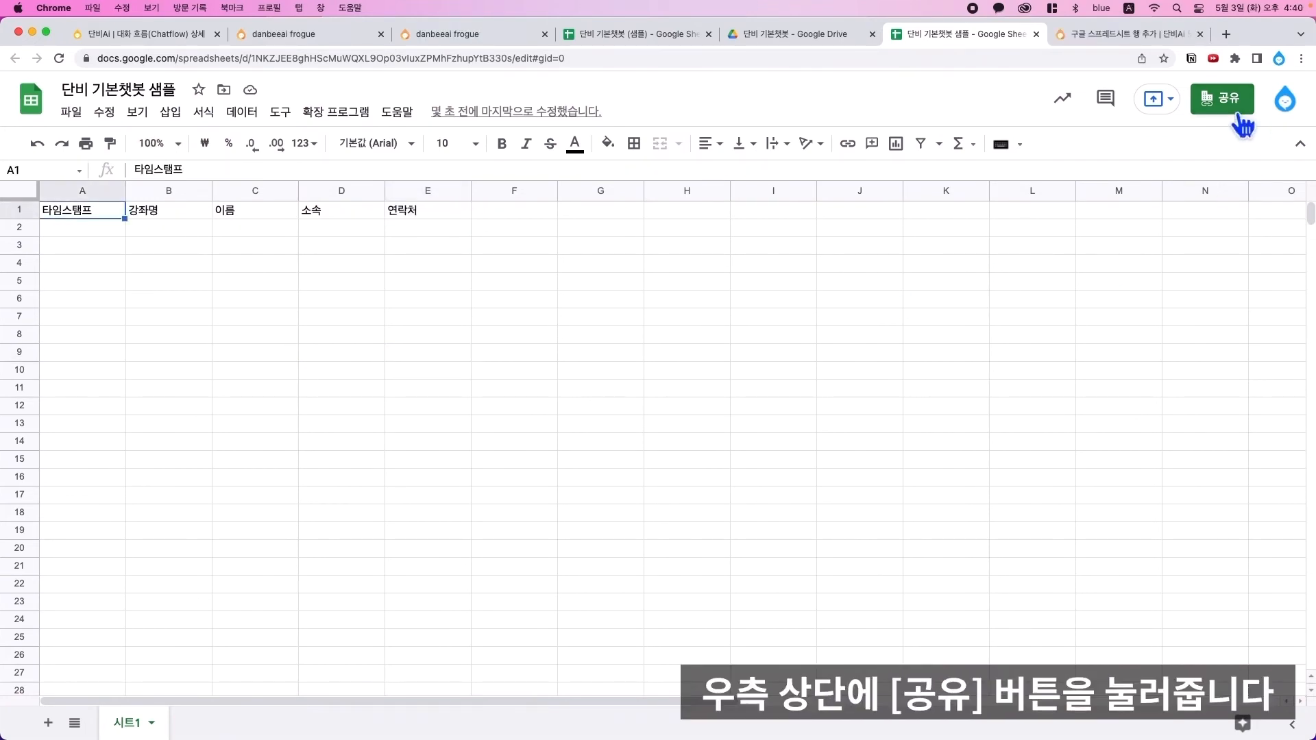
- Share the spreadsheet with the API service account's e-mail as an editor
click(1240, 125)
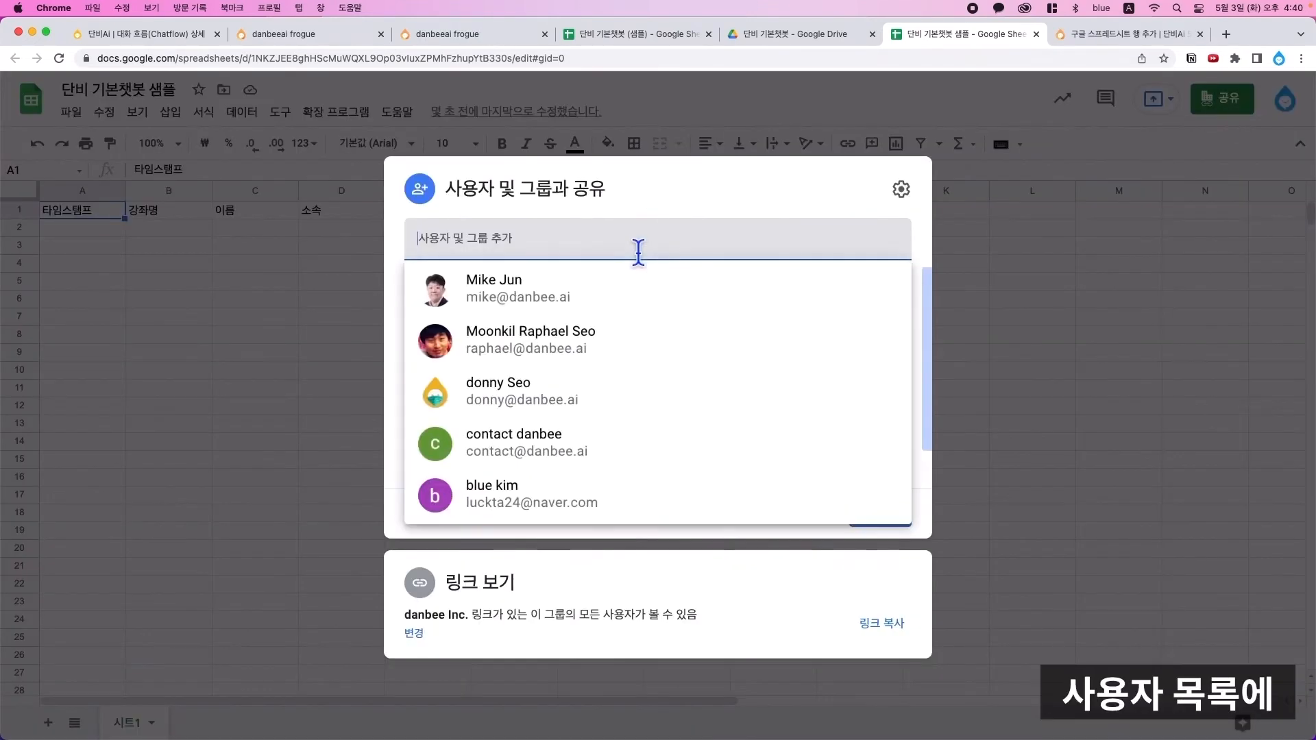
key(super+v)
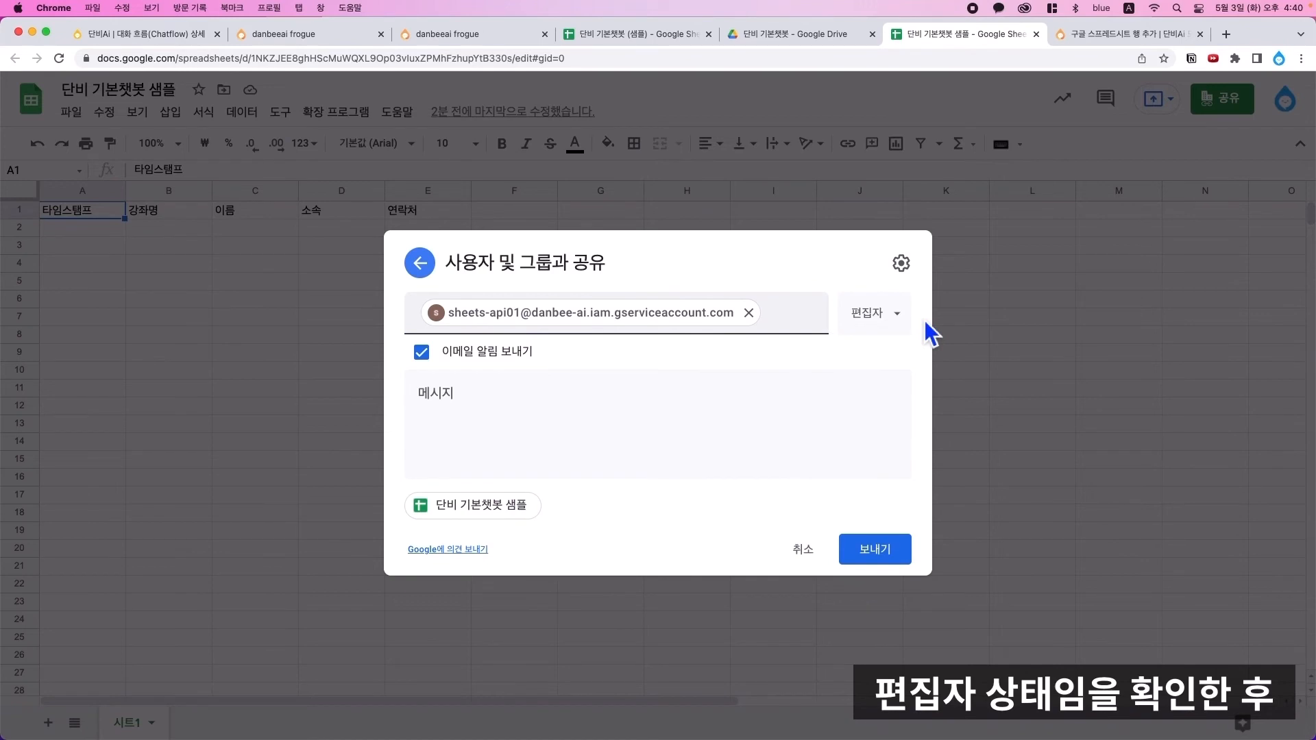
click(879, 556)
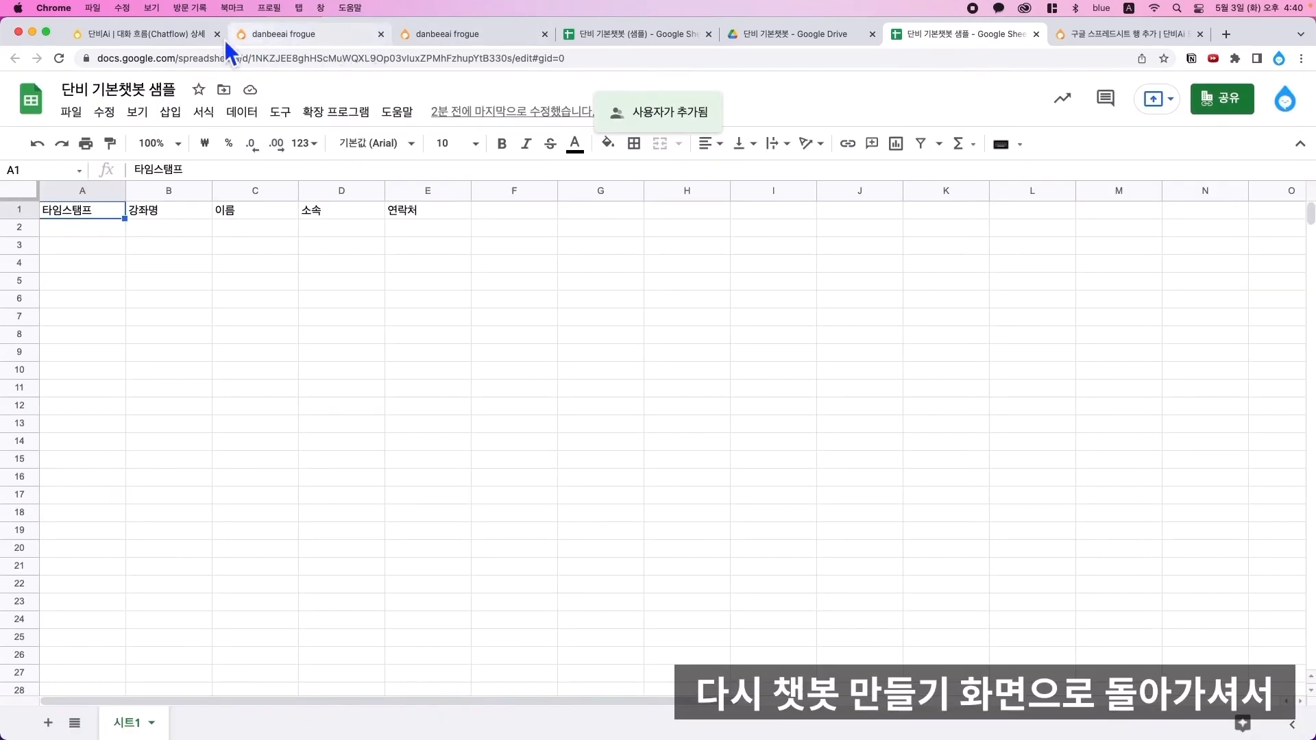
- In Api Node1's body, set columns B and C to #{강좌명} and #{이름}
click(158, 37)
scroll(435, 425, down, 10)
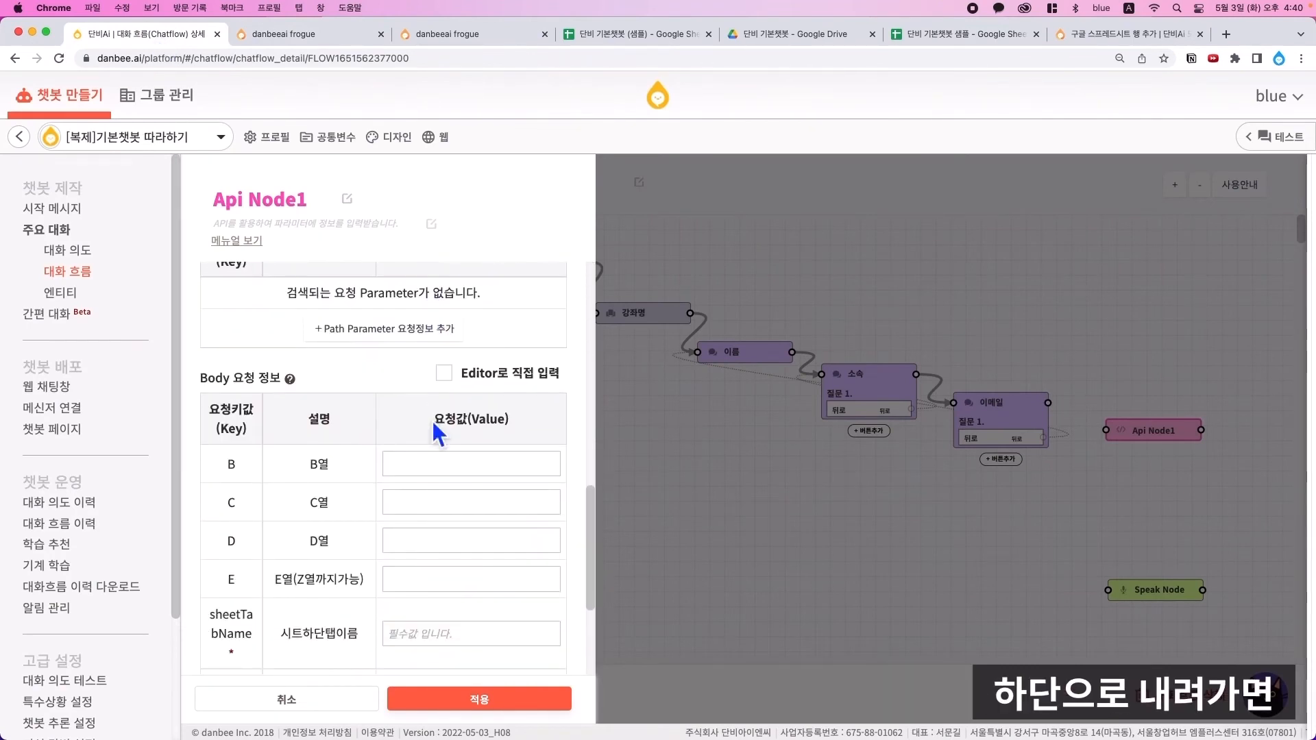
drag(208, 380, 325, 382)
click(338, 310)
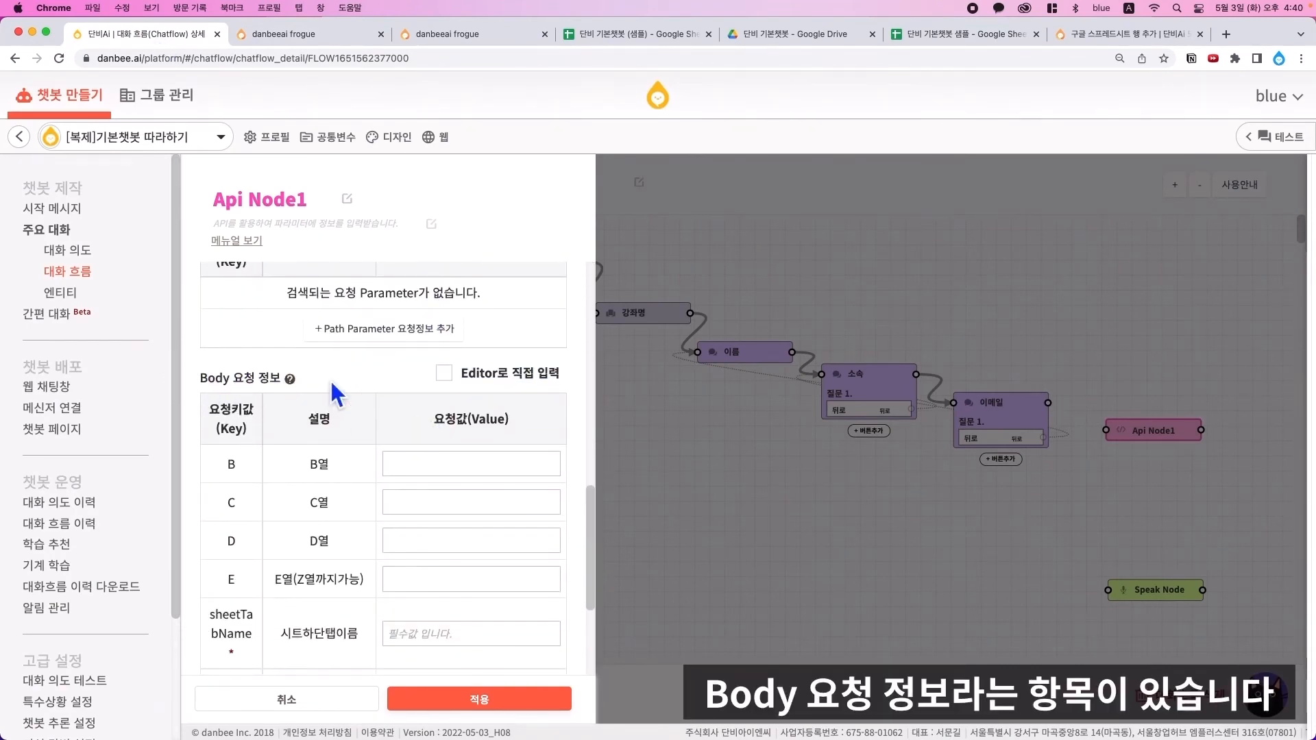
scroll(334, 357, down, 1)
click(466, 387)
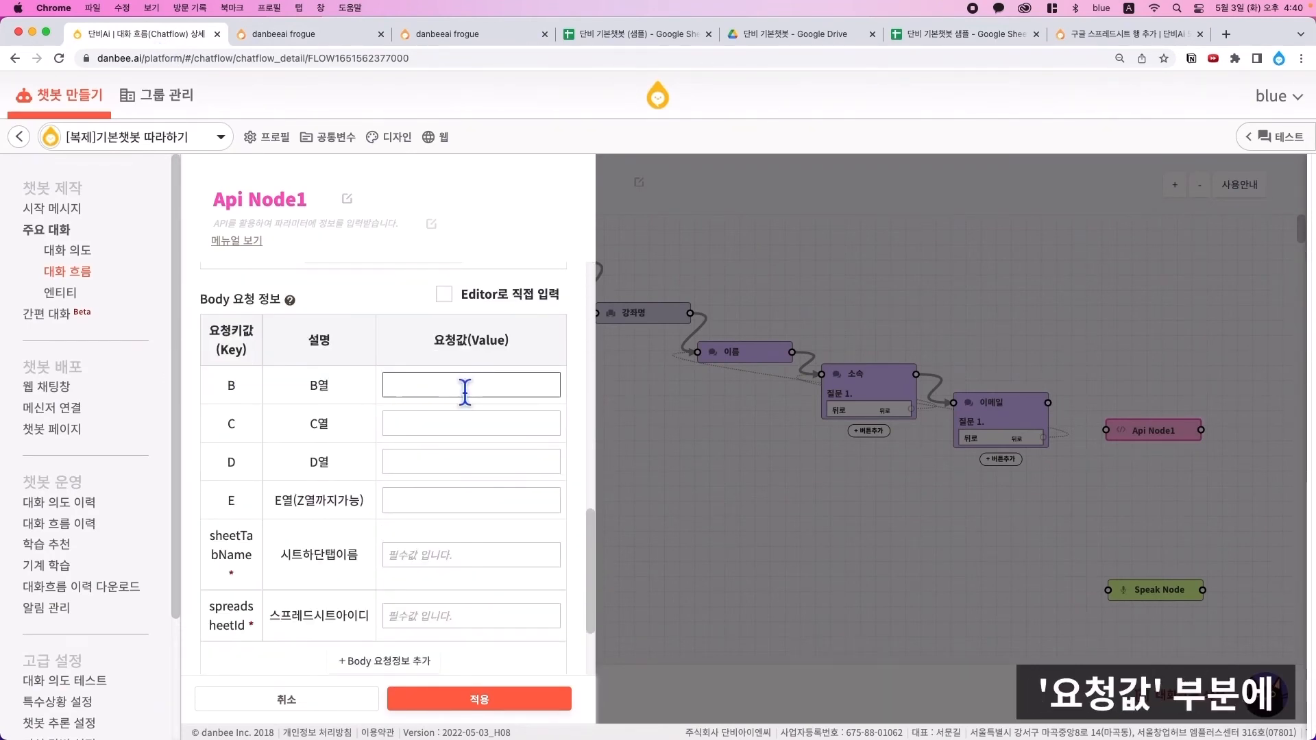
text(#{강좌명})
click(464, 429)
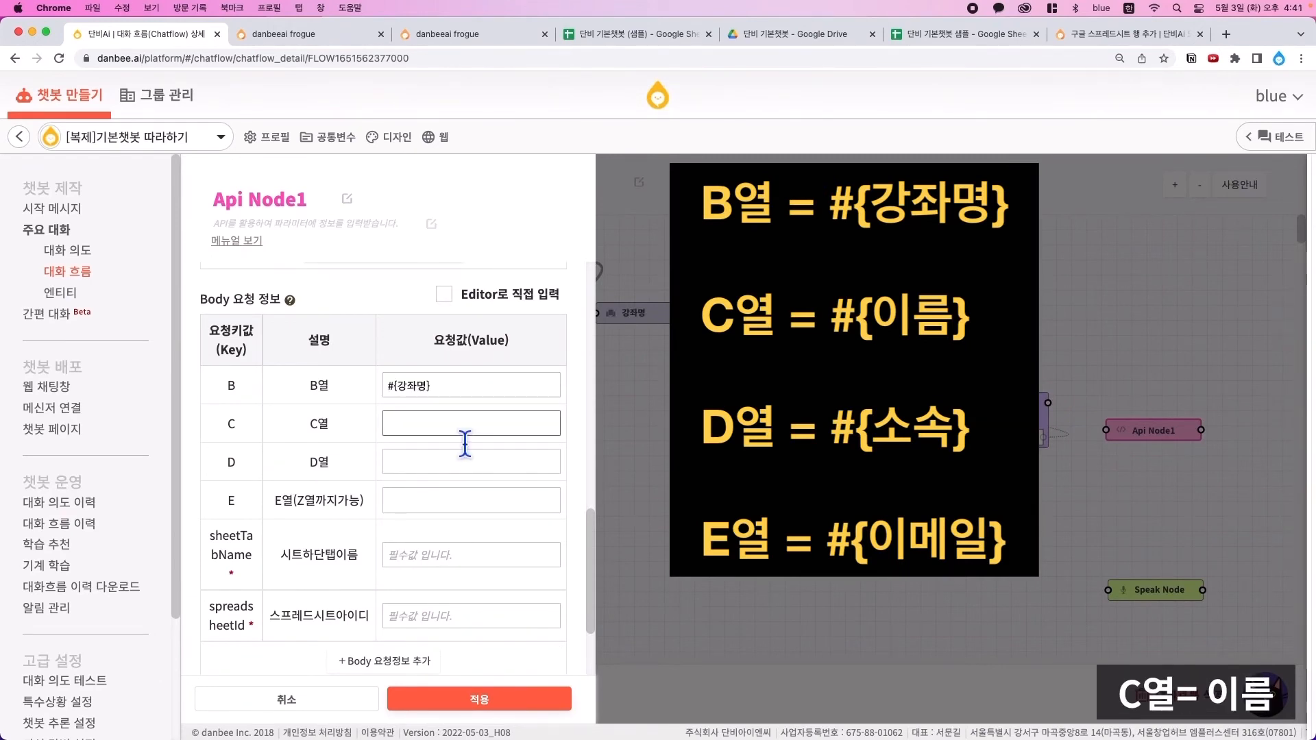
text(#)
text({이름})
- Set columns D and E to #{소속} and #{이메일}
click(461, 462)
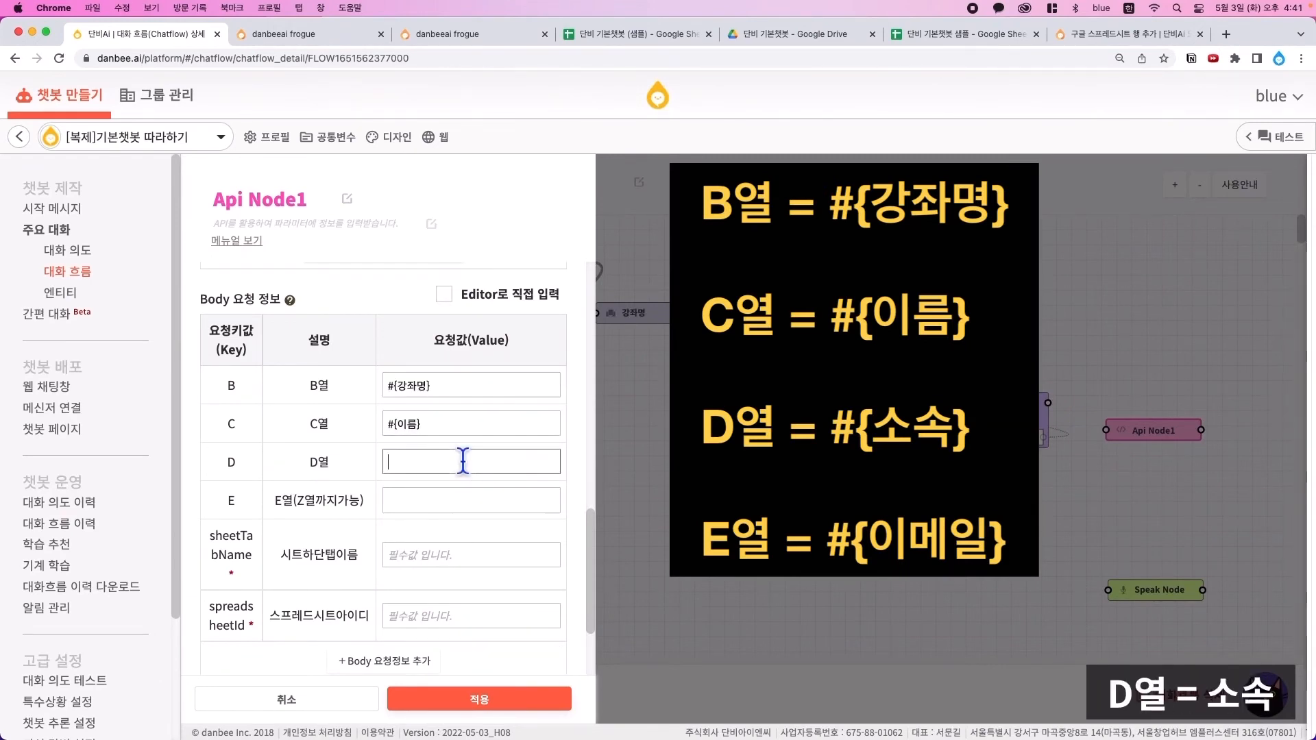
text(#)
text({소속})
click(471, 501)
text(#)
text({이메)
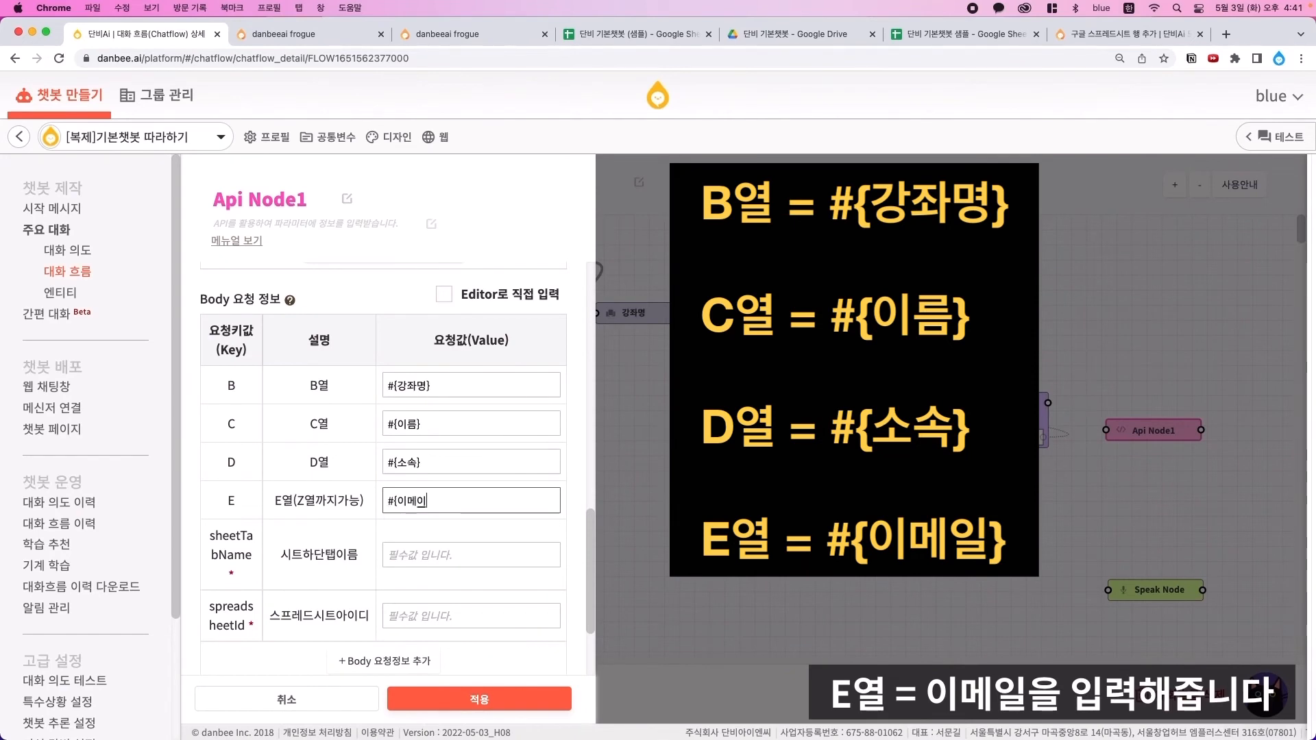
text(일})
- Enter 시트1 as the sheetTabName, then bring up the spreadsheet
scroll(471, 510, down, 1)
click(470, 497)
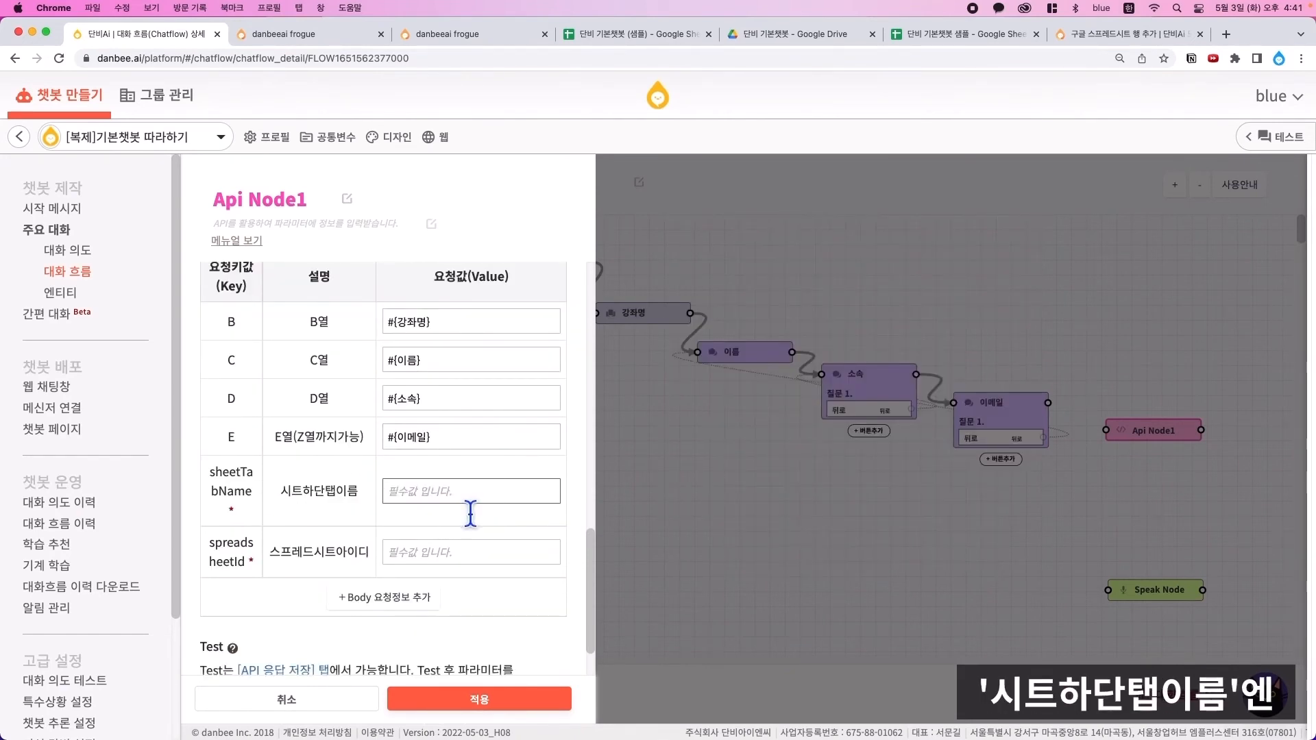
text(시트1)
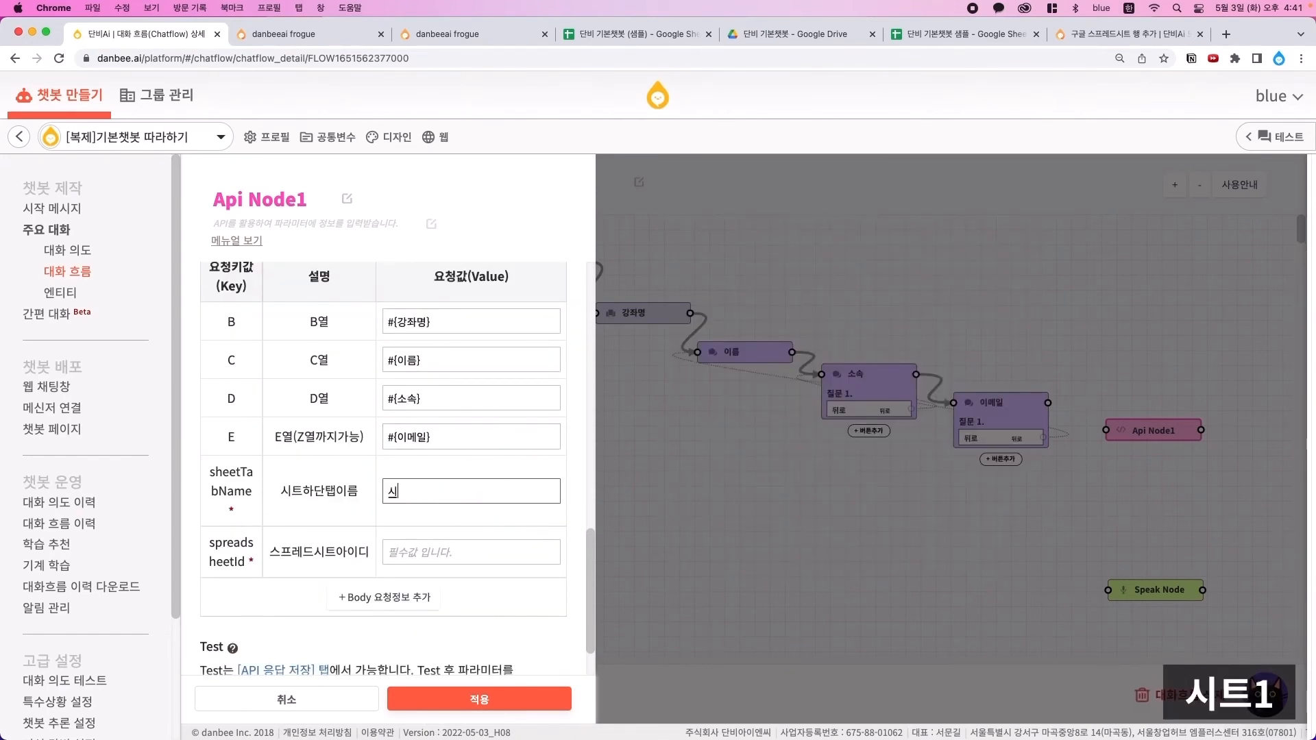
click(402, 558)
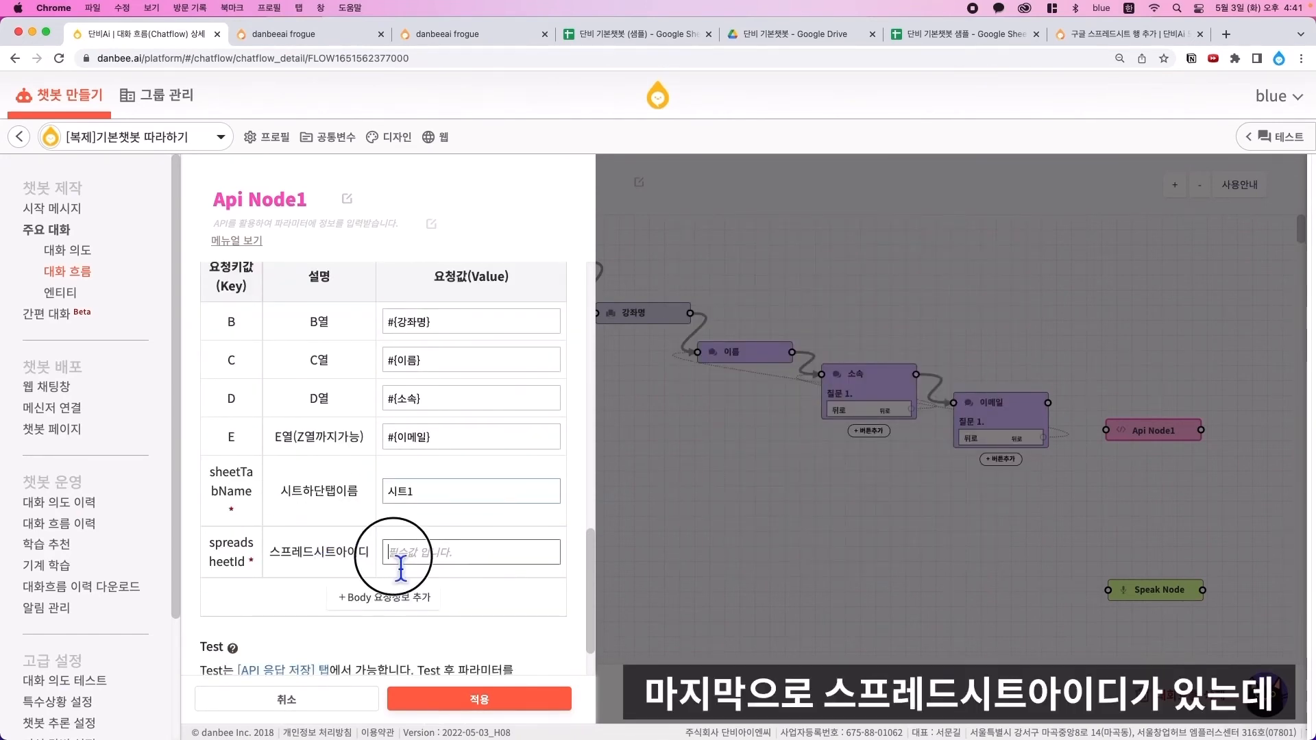
click(967, 40)
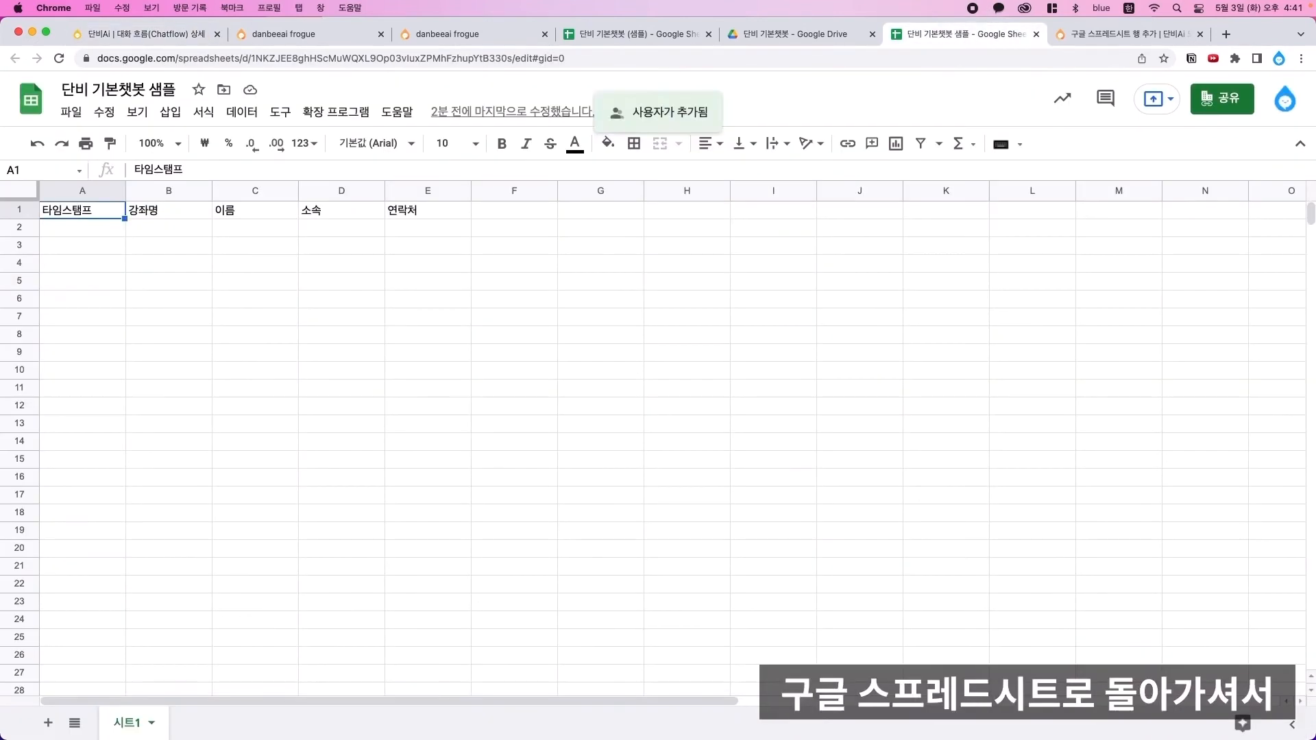
- Paste the spreadsheet ID from the Sheets URL into Api Node1's spreadsheetId and apply
click(401, 60)
double_click(288, 63)
key(super+c)
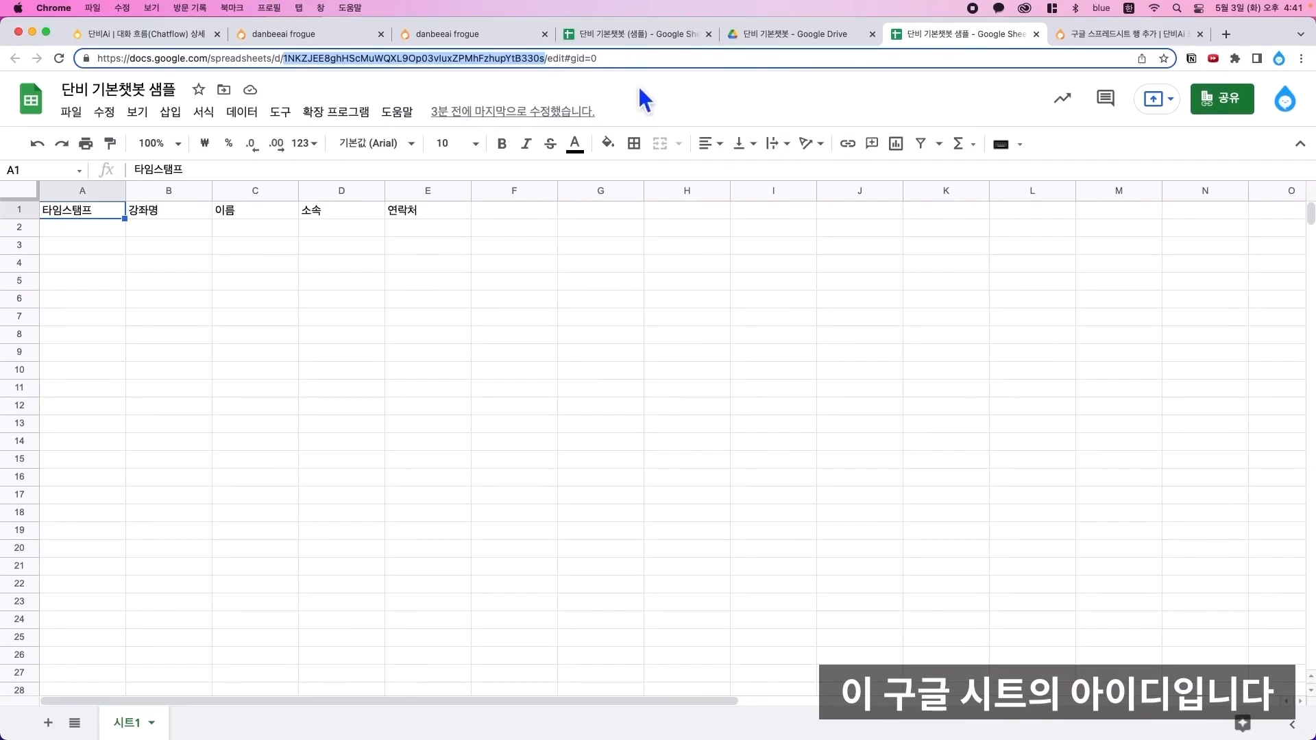
click(151, 40)
key(super+v)
click(495, 702)
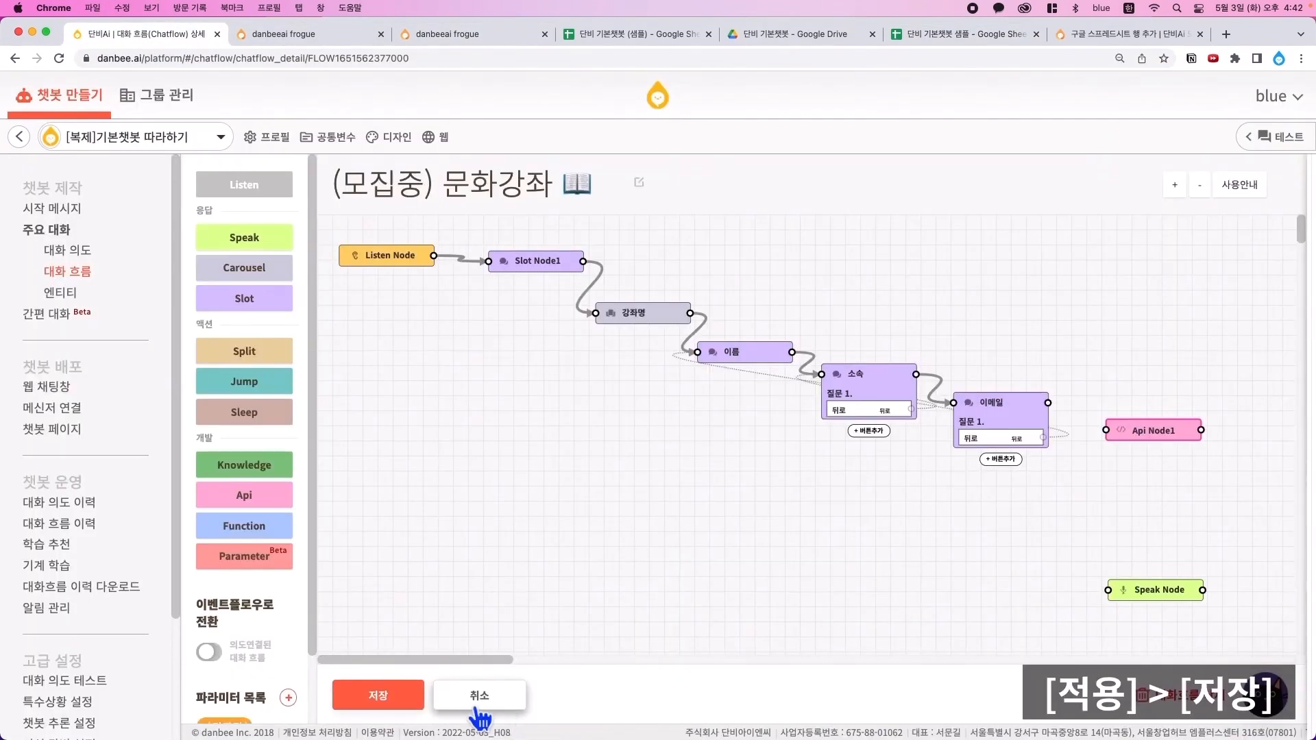
- Save the flow and connect 이메일 → Api Node1 → Speak Node
click(401, 707)
drag(1049, 403, 1107, 430)
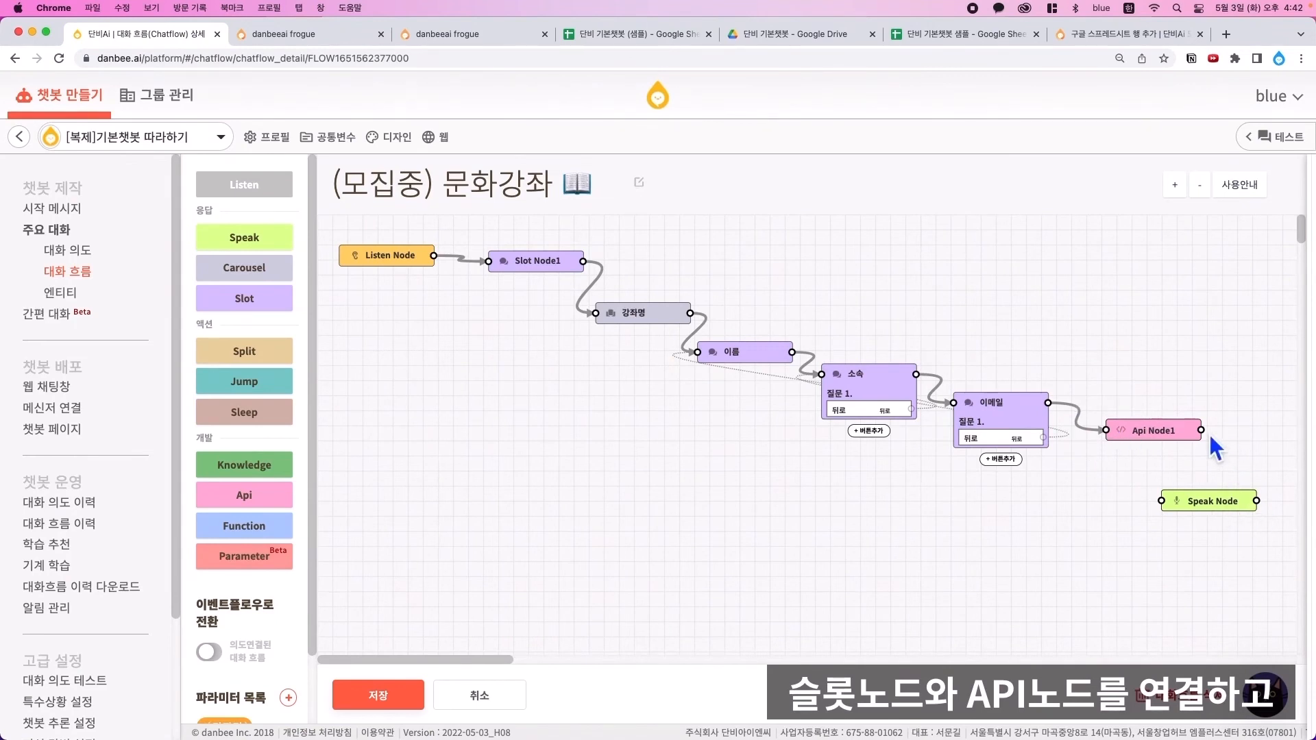
drag(1201, 431, 1164, 509)
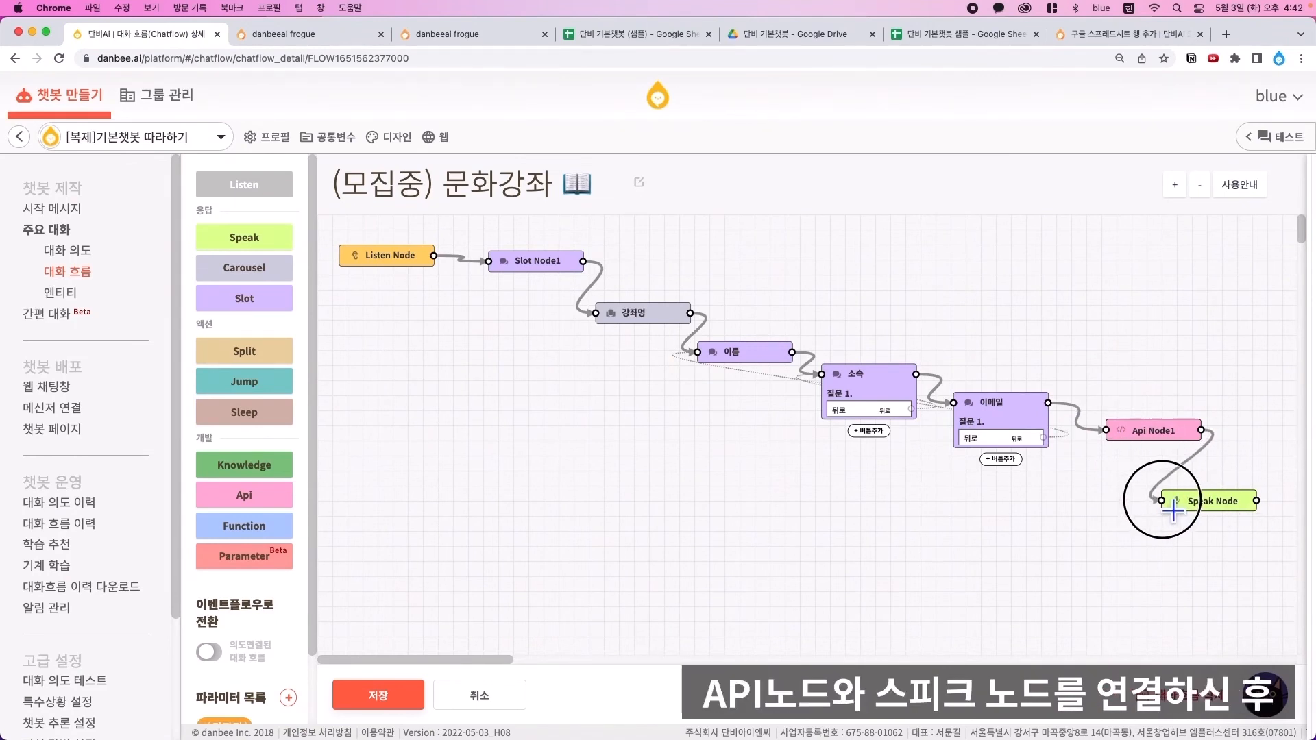
- Give the Speak Node the Thank You image and a pasted reply message
double_click(1245, 511)
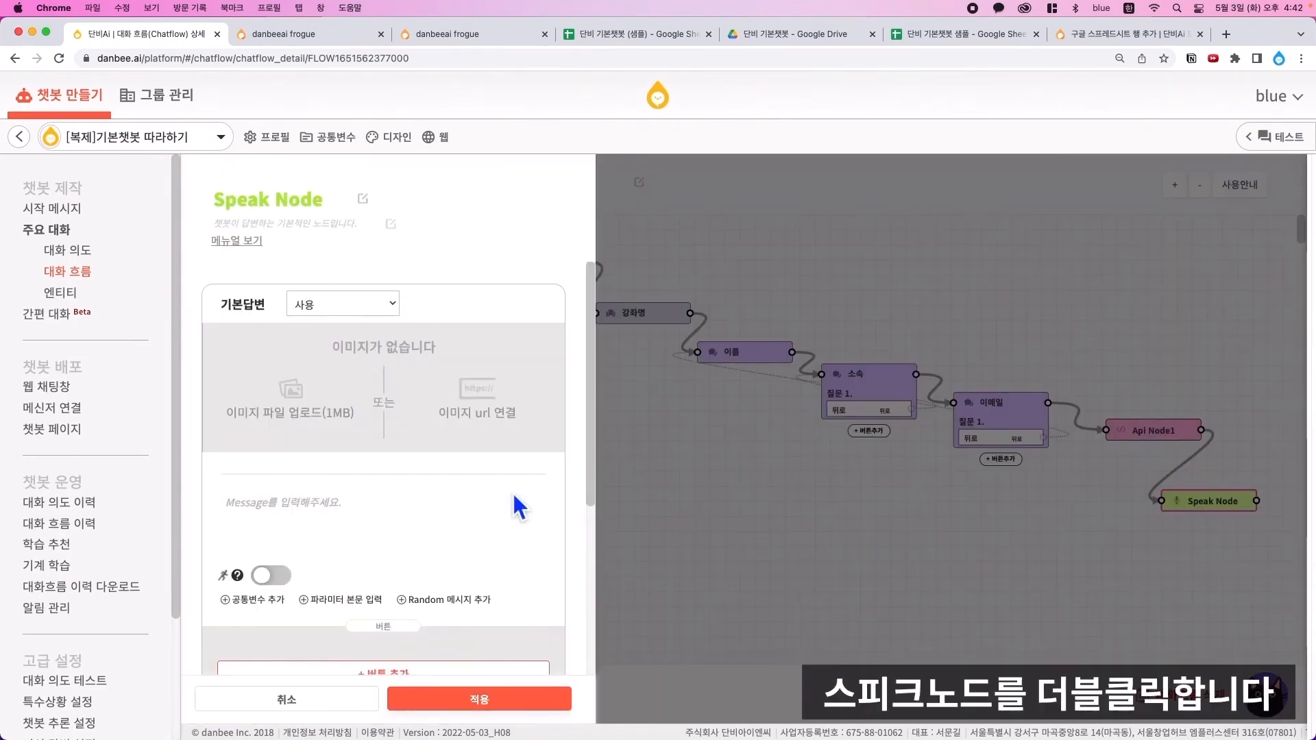
click(279, 412)
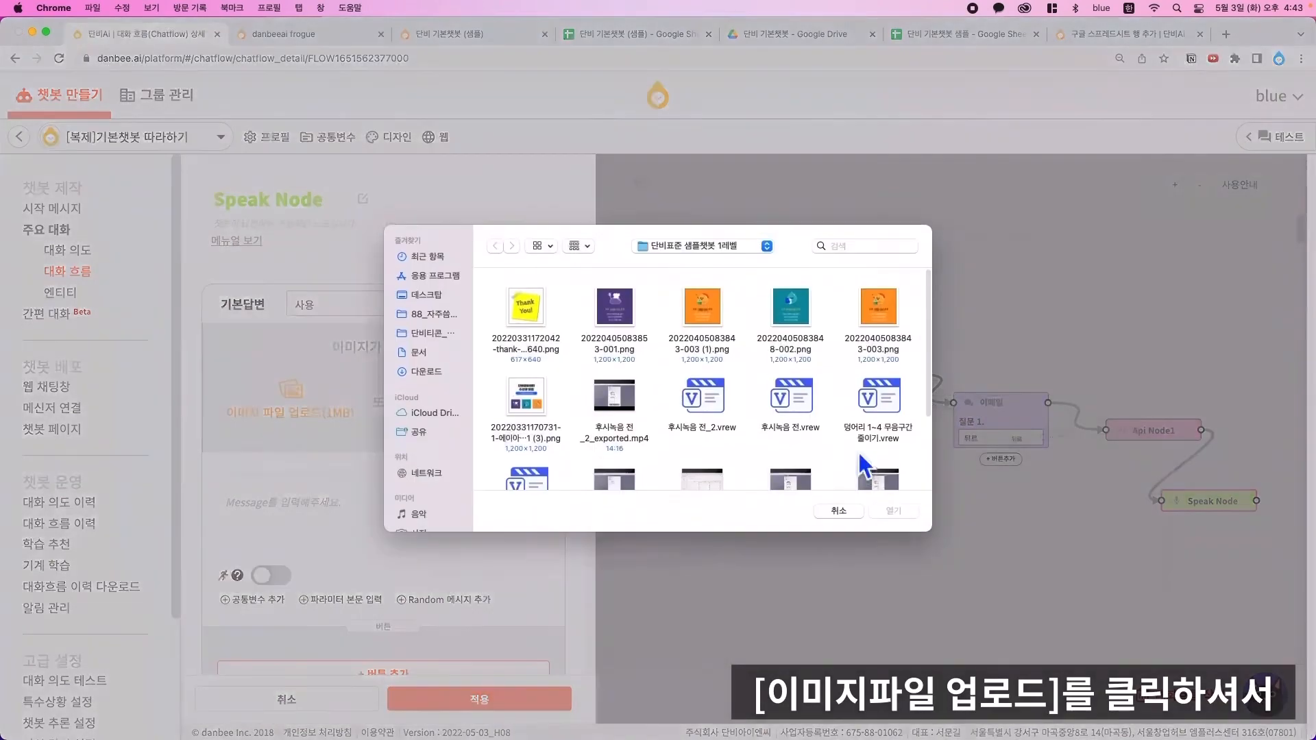
double_click(540, 315)
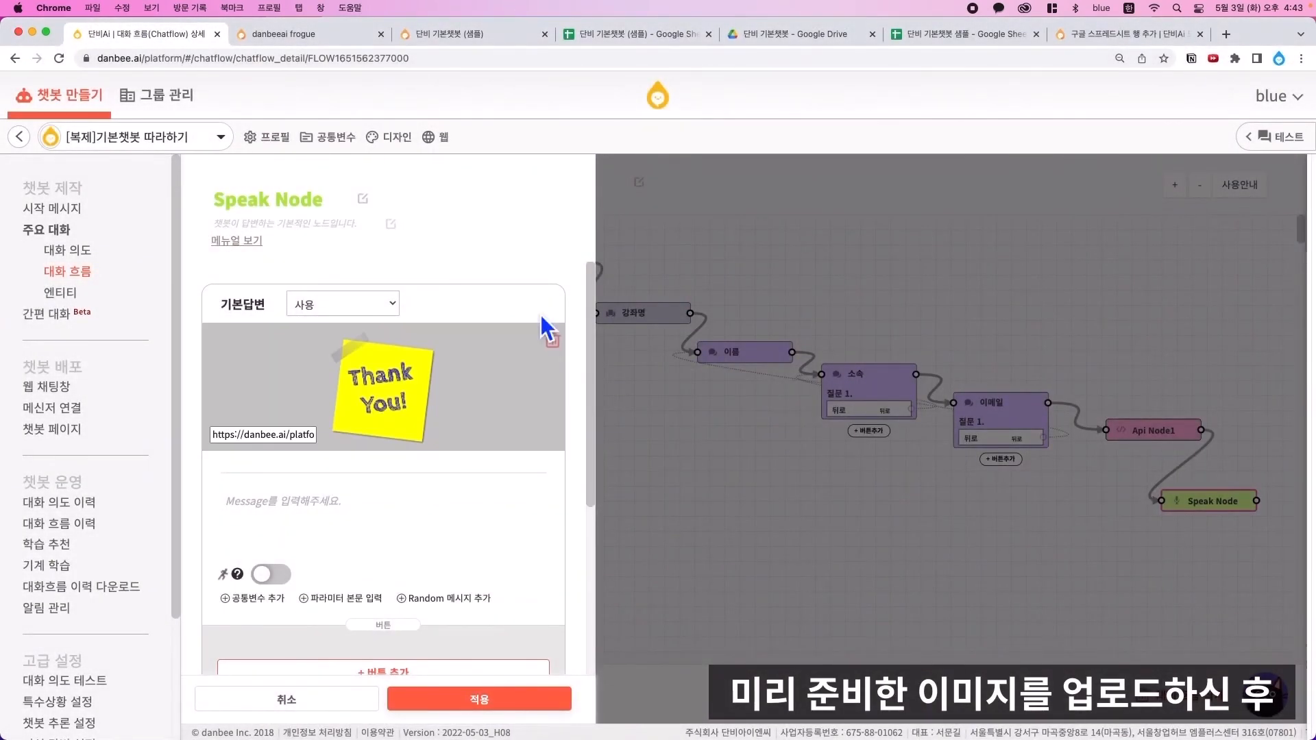
click(404, 524)
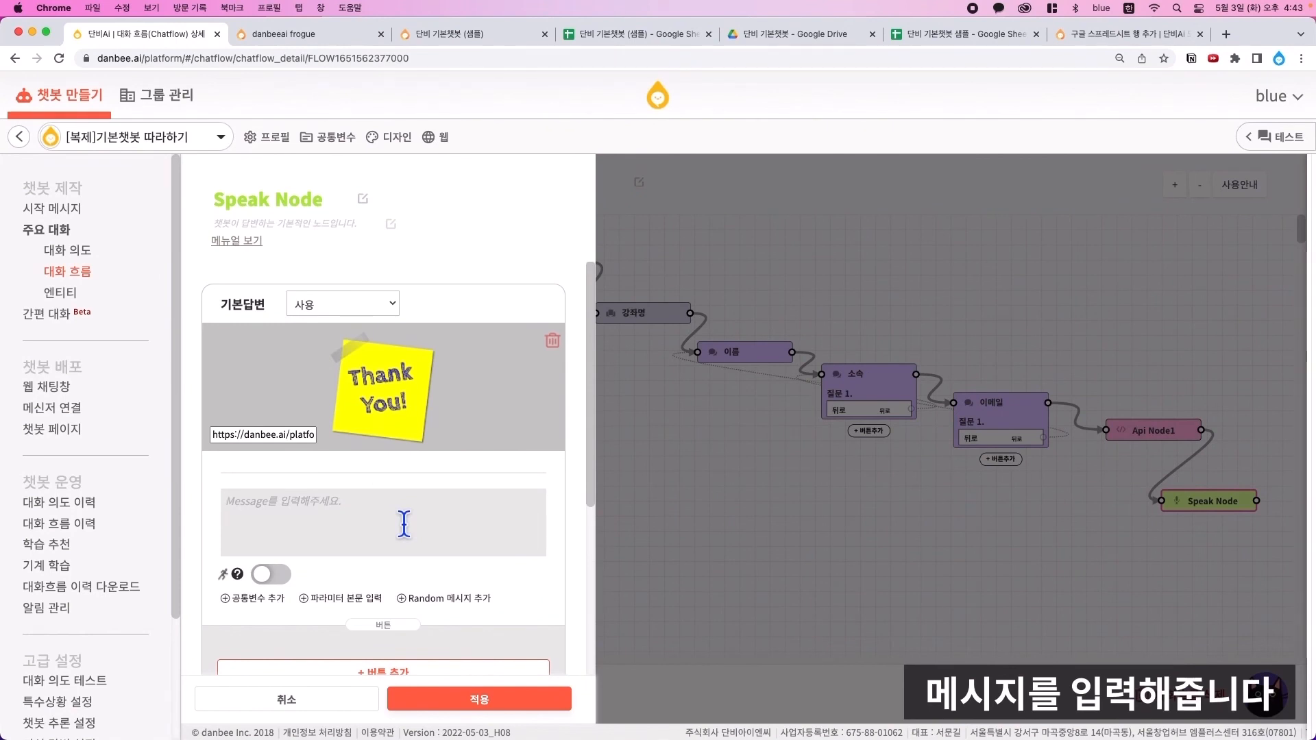
key(super+v)
scroll(418, 453, down, 5)
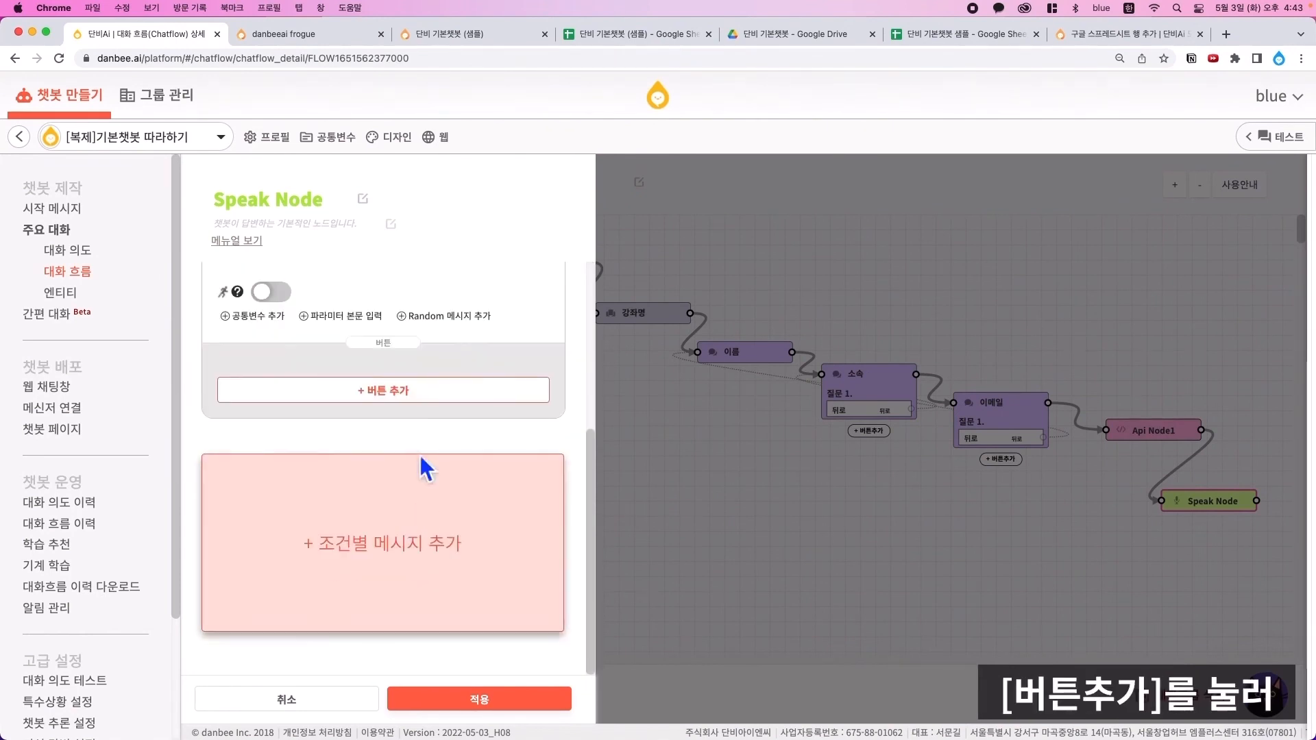
- Add a 처음부터 button that calls the 시작 flow, apply, and save the chatflow
click(443, 401)
click(329, 379)
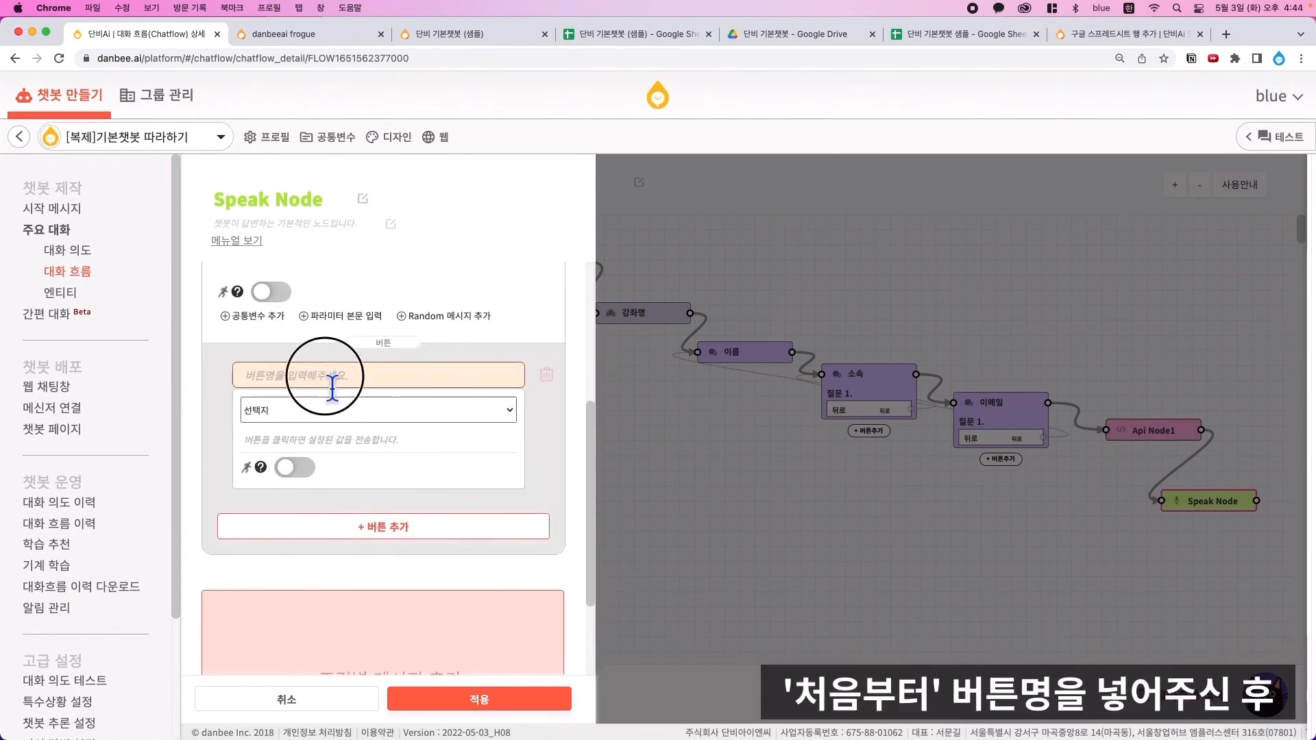
text(처음부터)
click(356, 416)
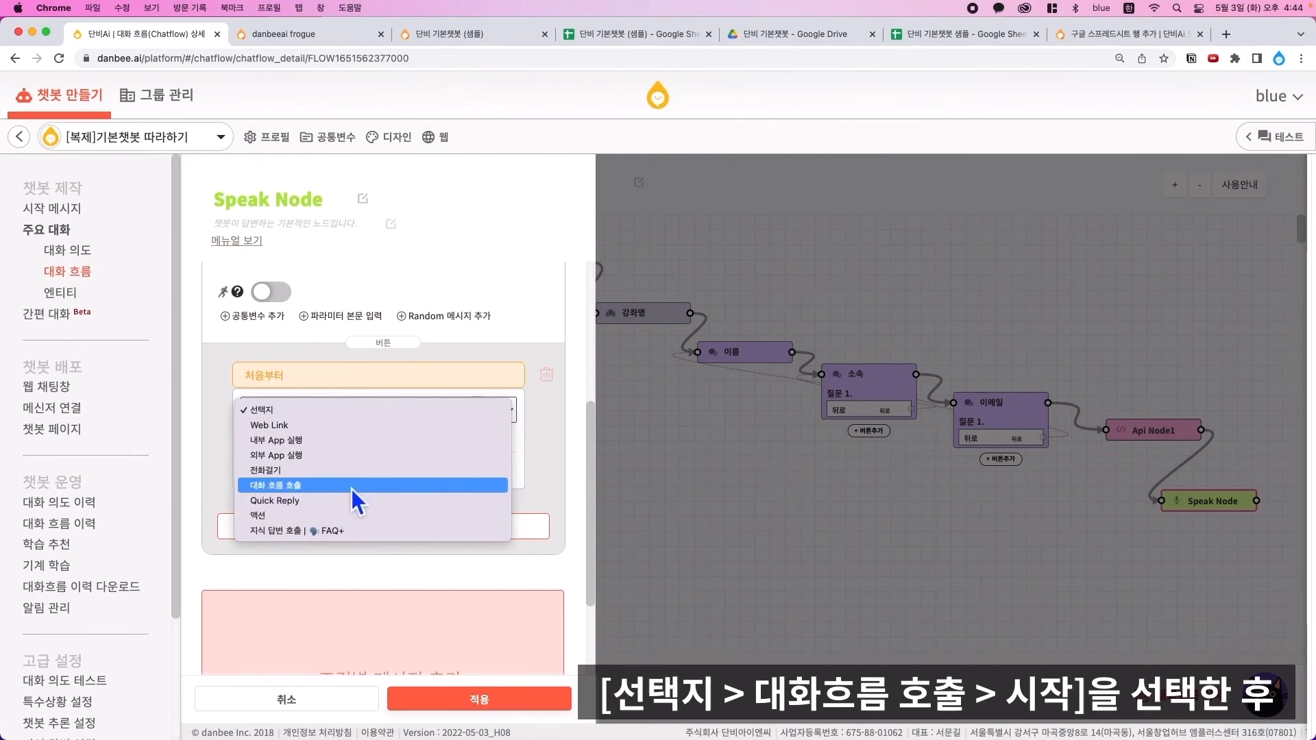
click(347, 488)
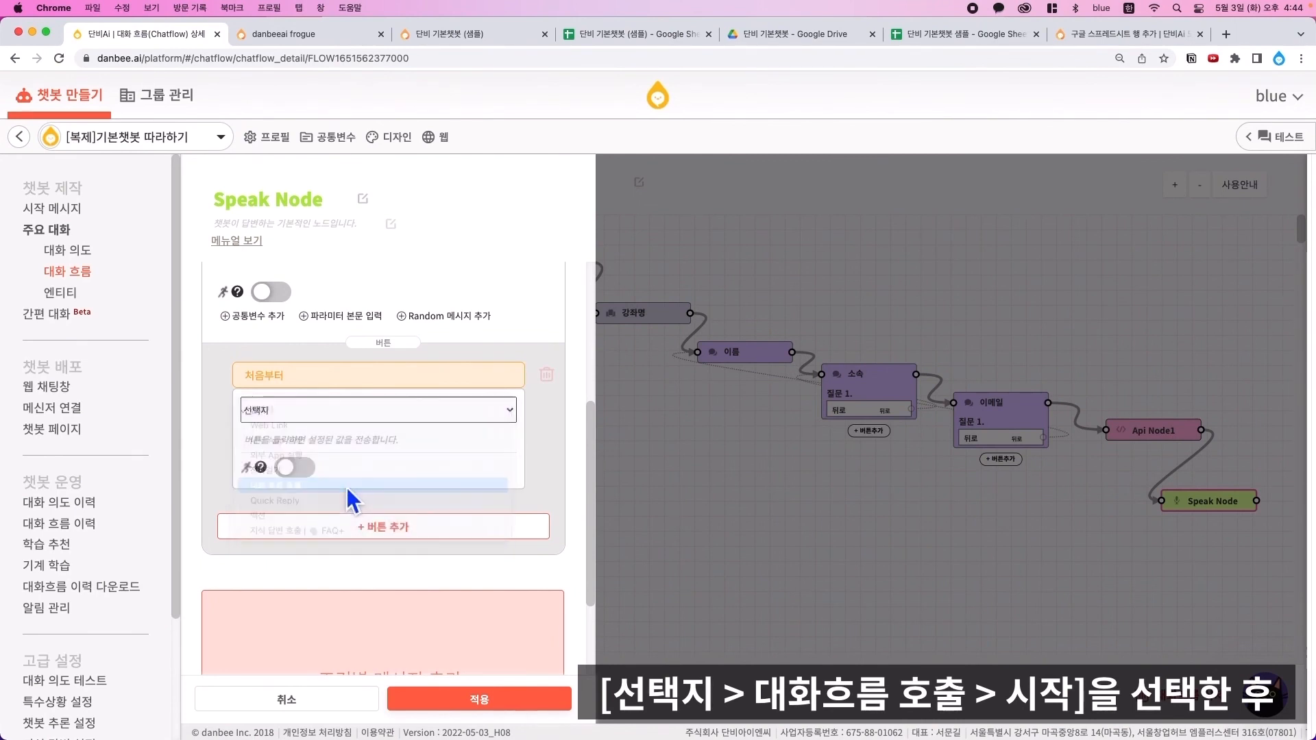
click(377, 441)
click(352, 548)
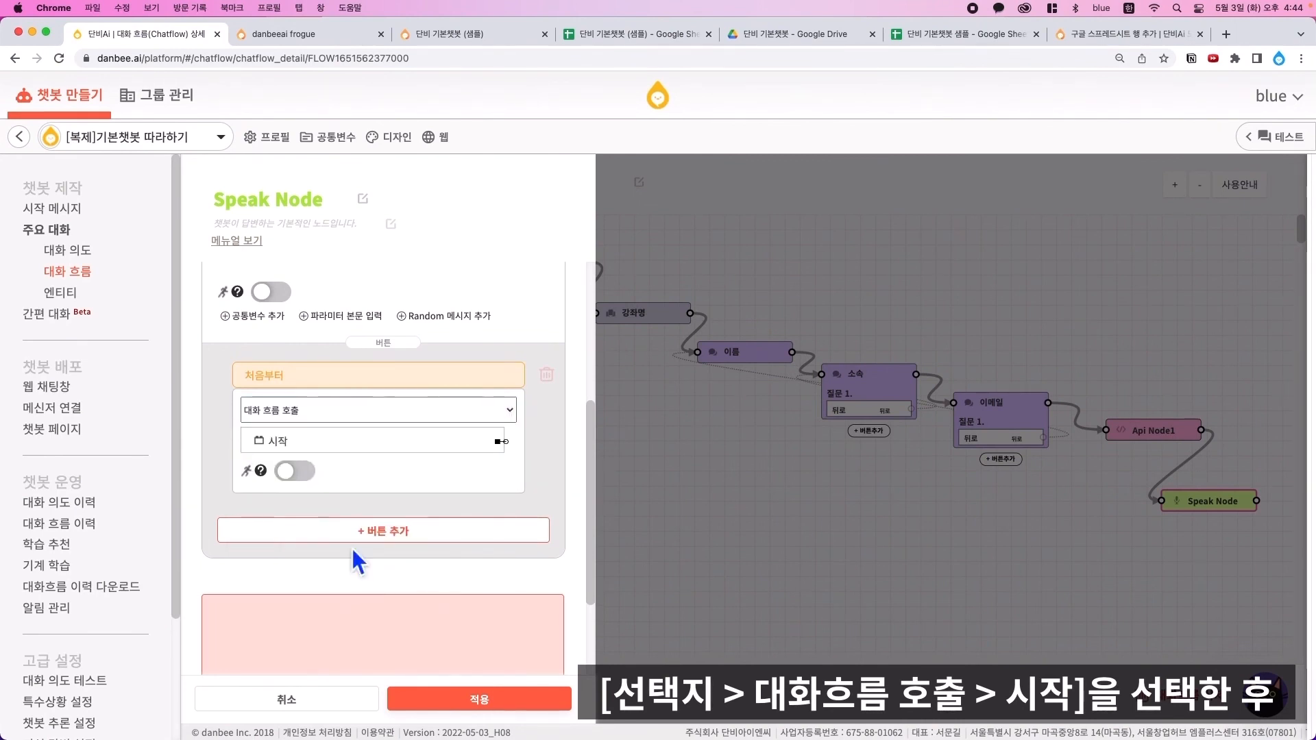
click(511, 700)
click(411, 703)
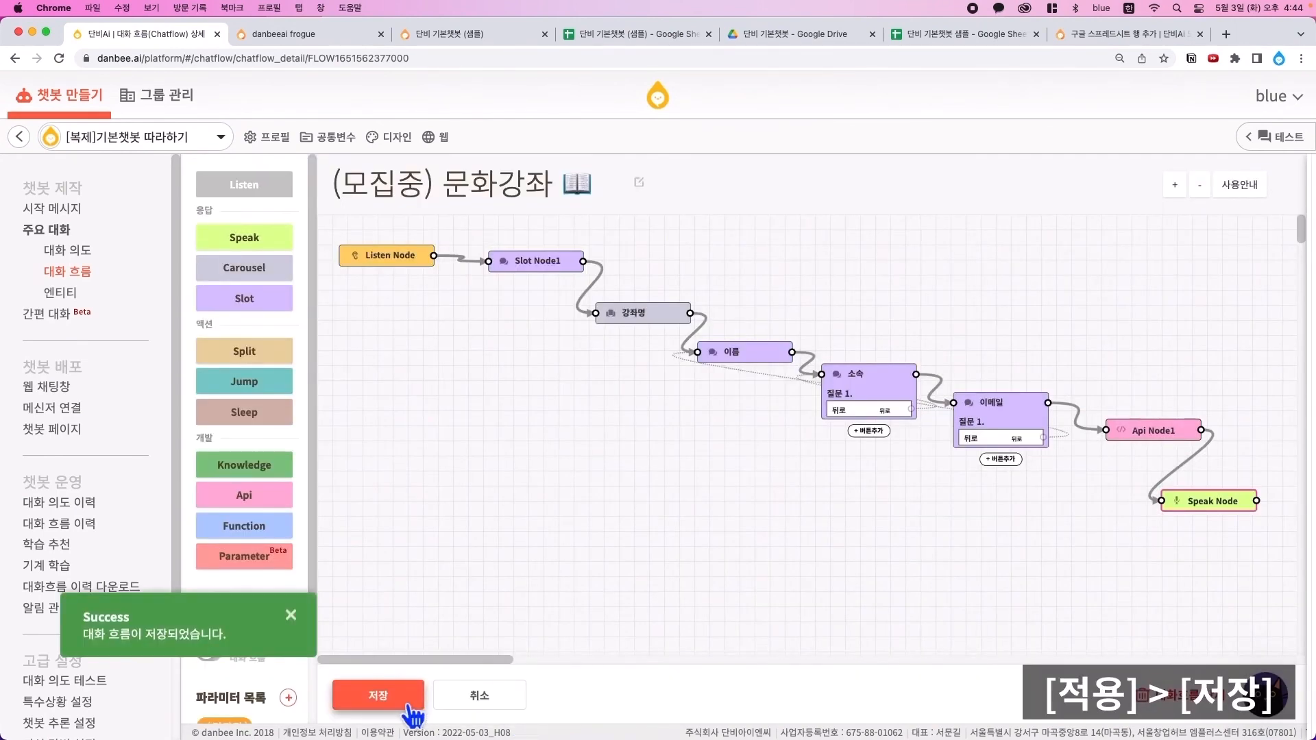
- Run a web-chat test with answers 테스트, 입ㄴ트 and a test e-mail address
click(444, 139)
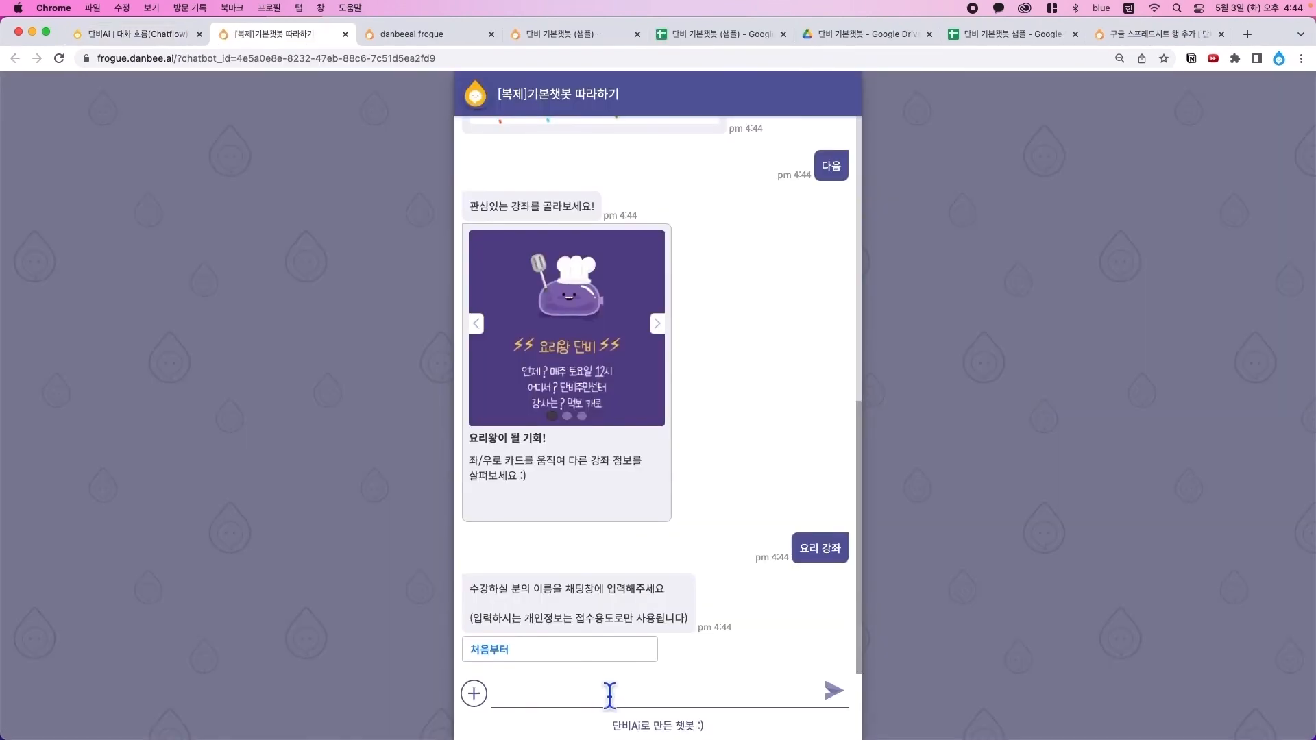
text(테스트)
key(Return)
text(입ㄴ트)
key(Return)
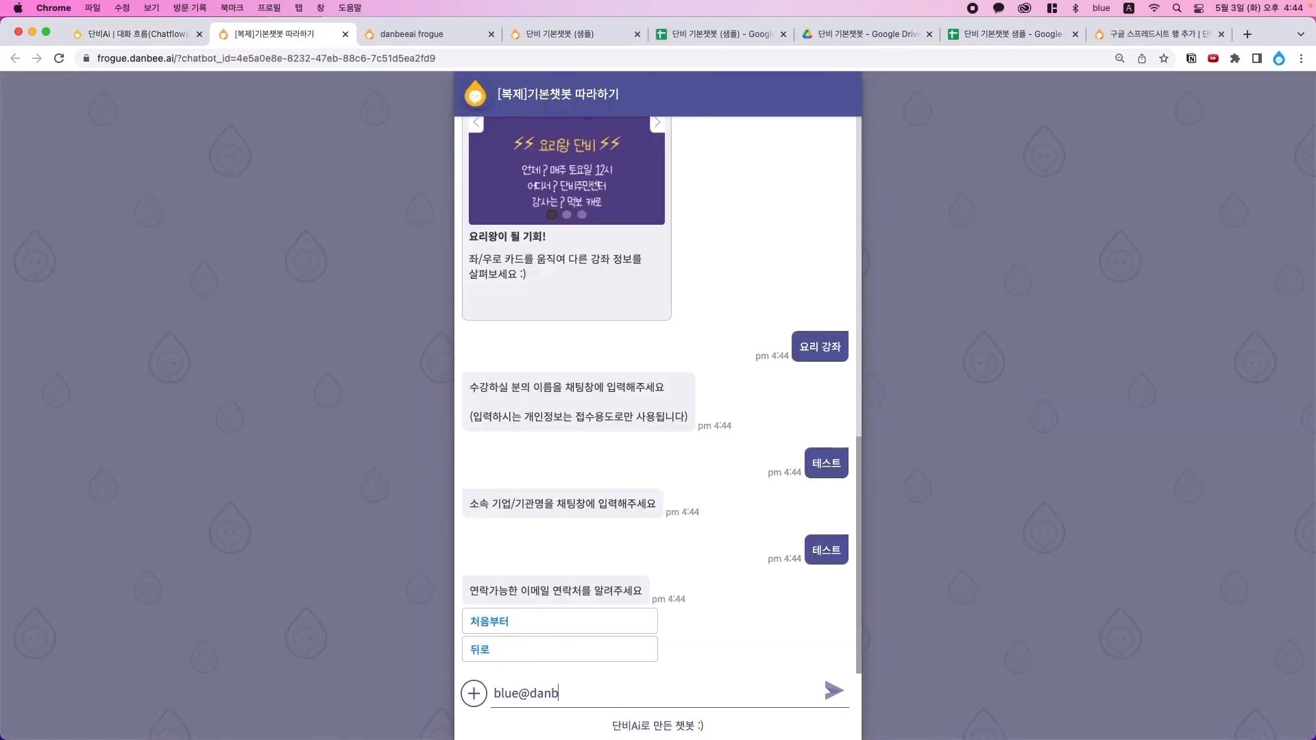
key(Return)
- Check the new row in 단비 기본챗봇 샘플 for course, name, affiliation and e-mail
click(1014, 39)
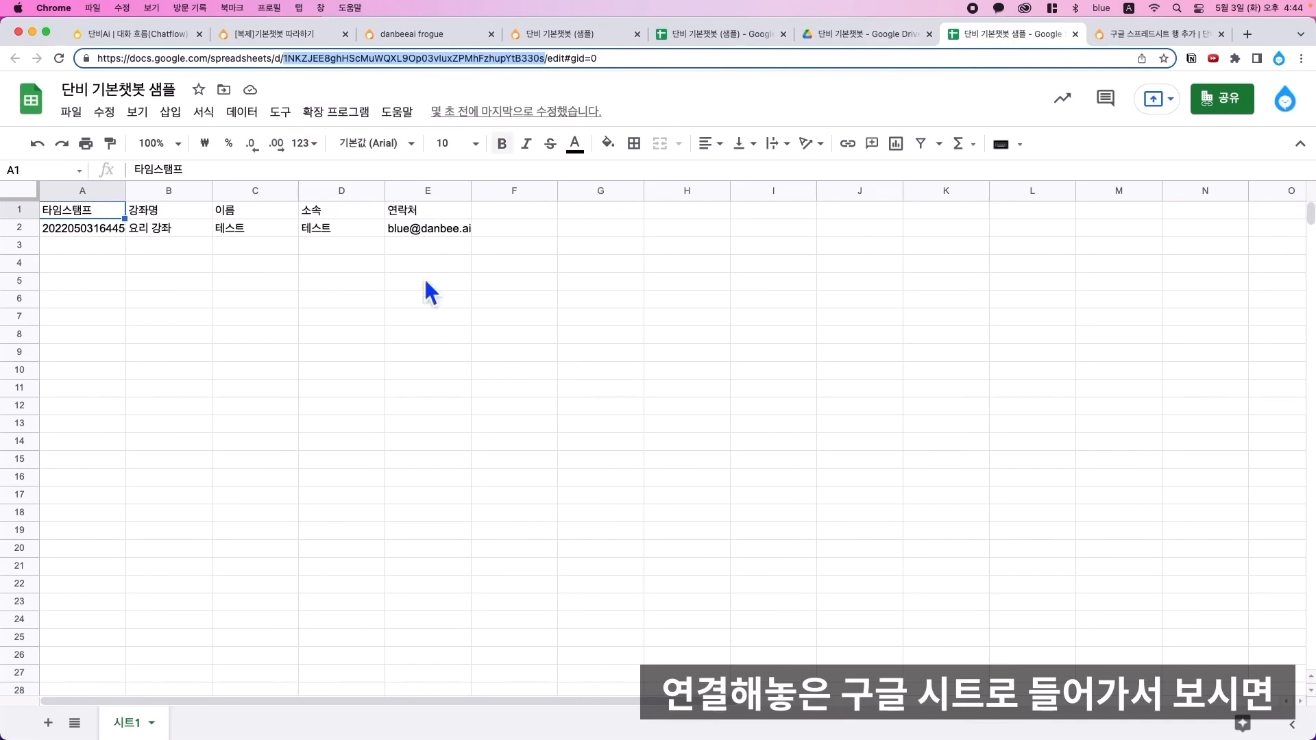
click(191, 232)
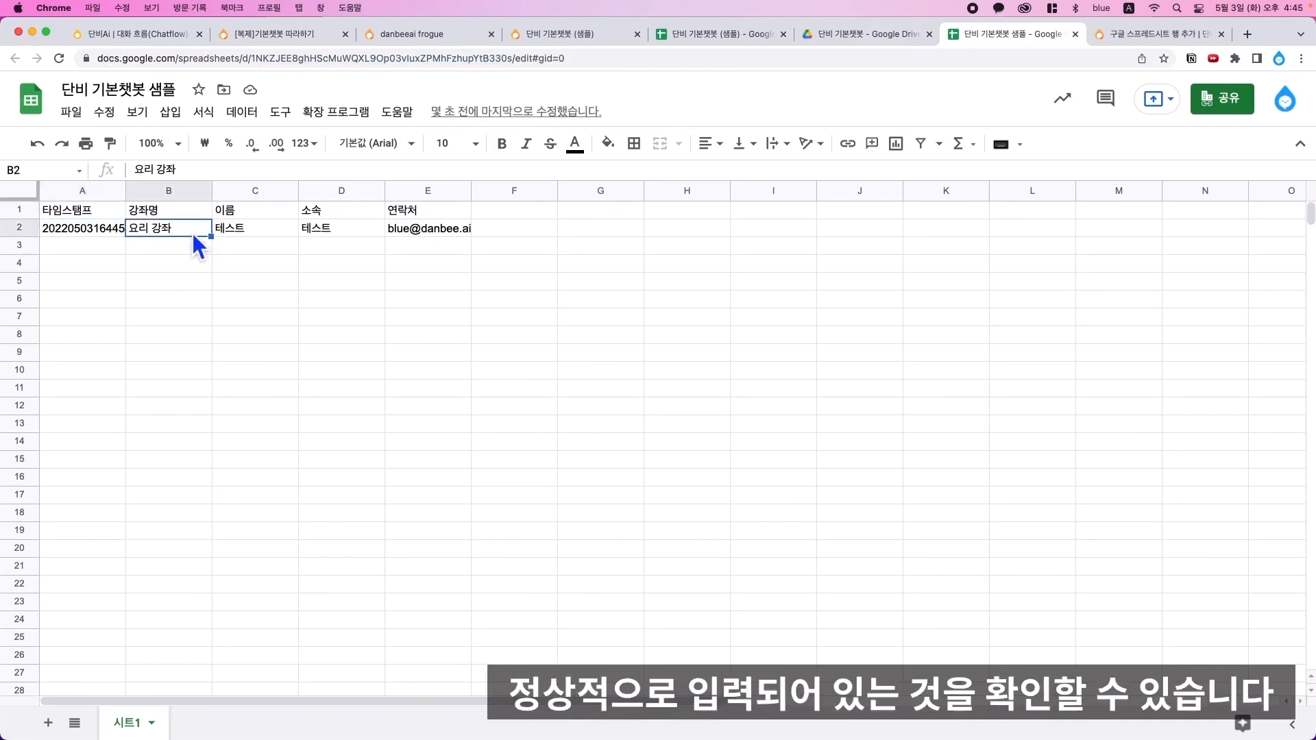
click(258, 233)
click(330, 233)
click(431, 233)
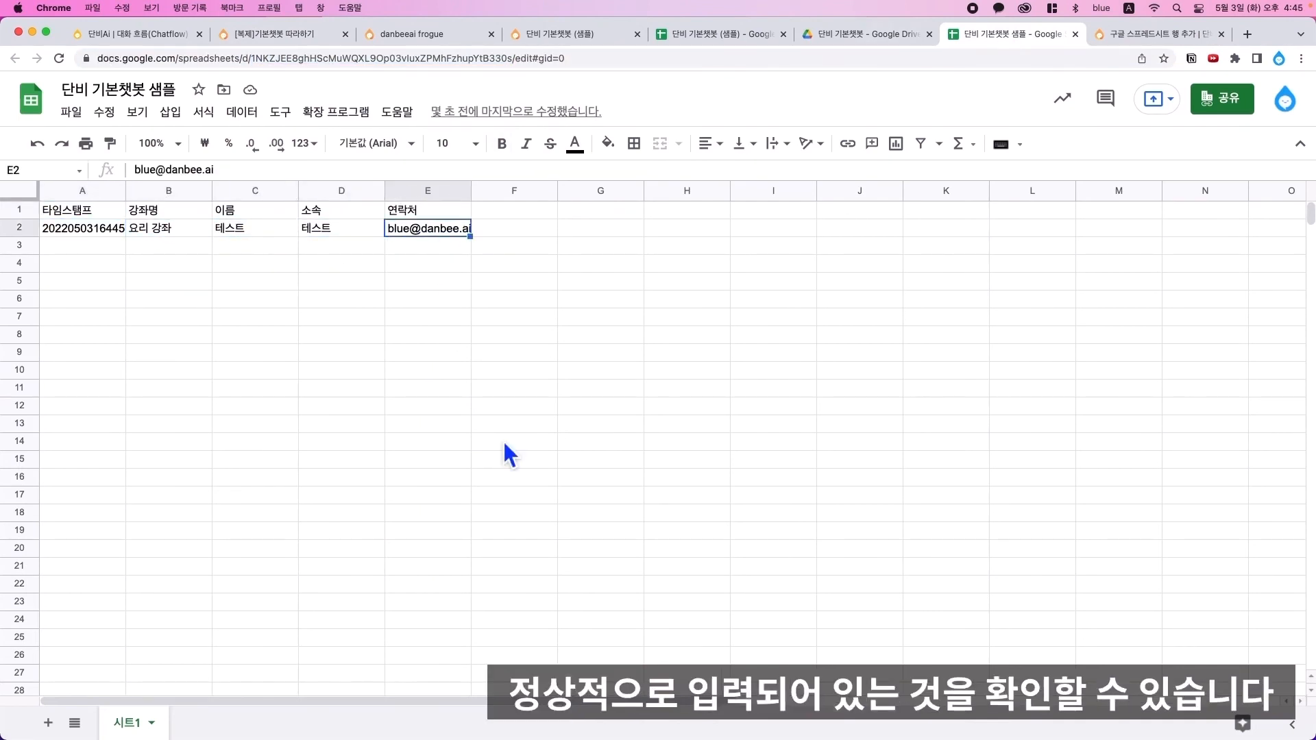